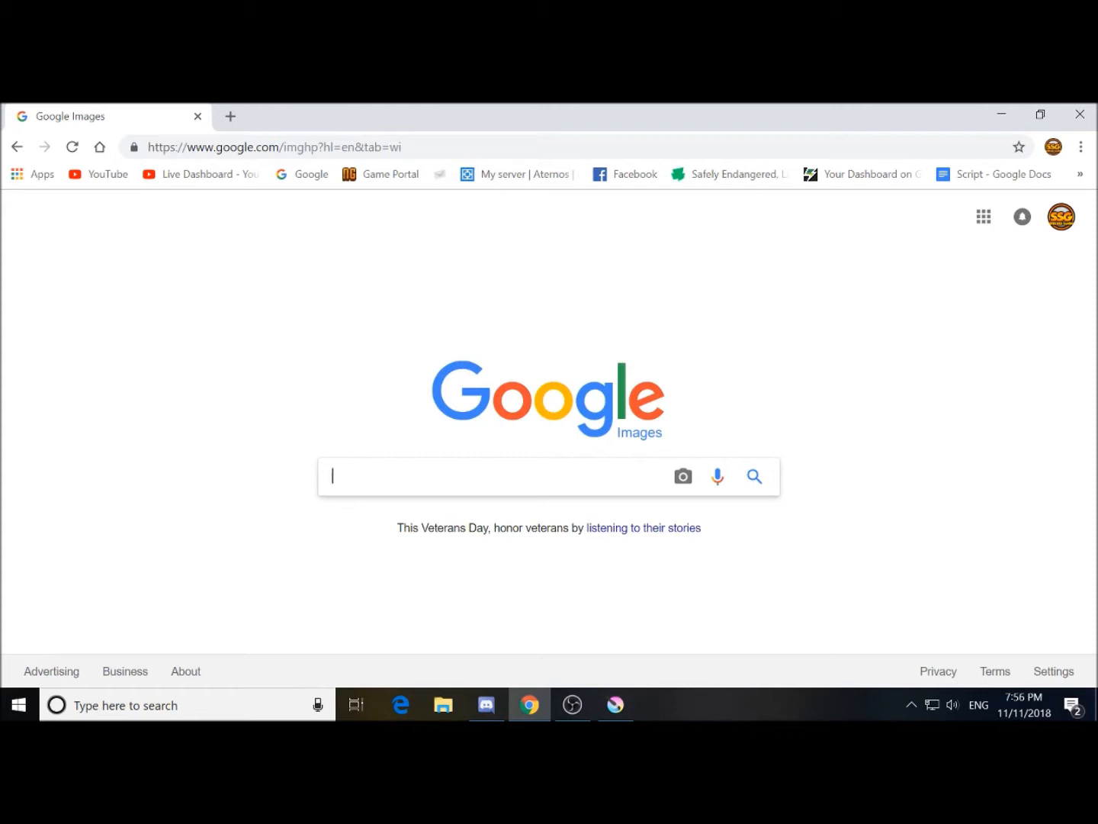
# Search Google Images for "tekkit legends cool machine"
pyautogui.write('tekkit ')
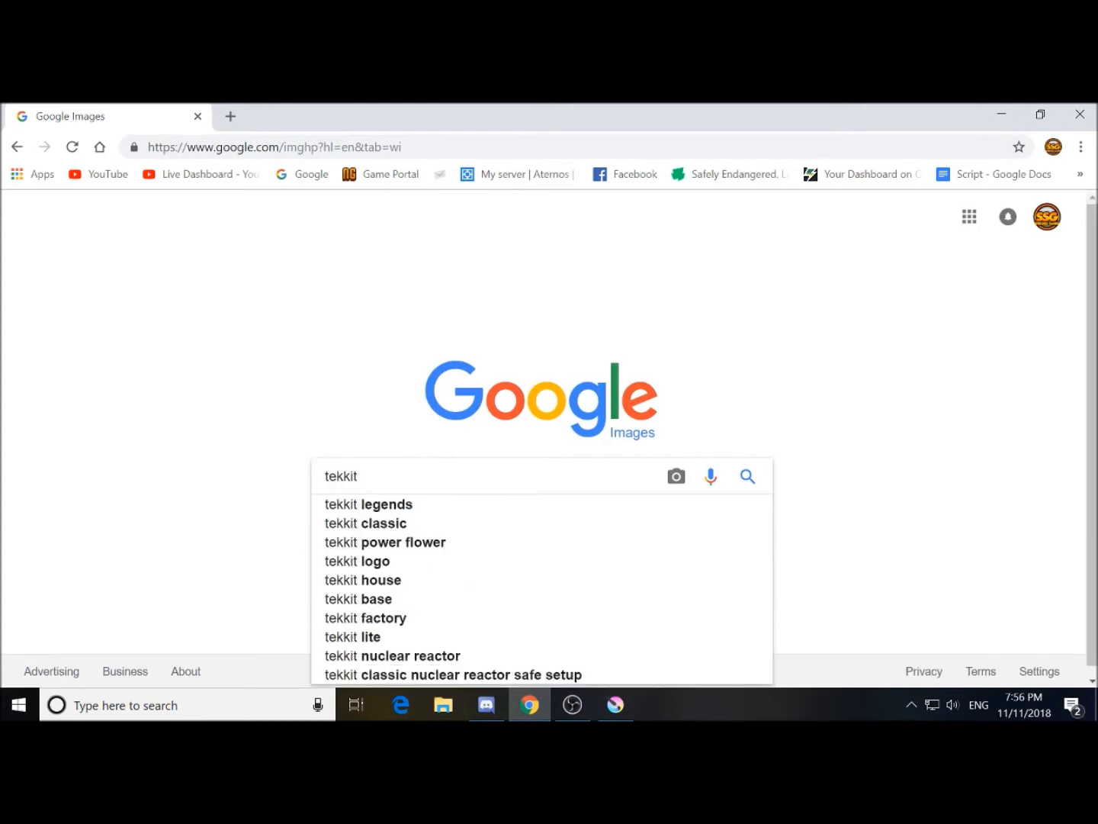
pyautogui.write('legend')
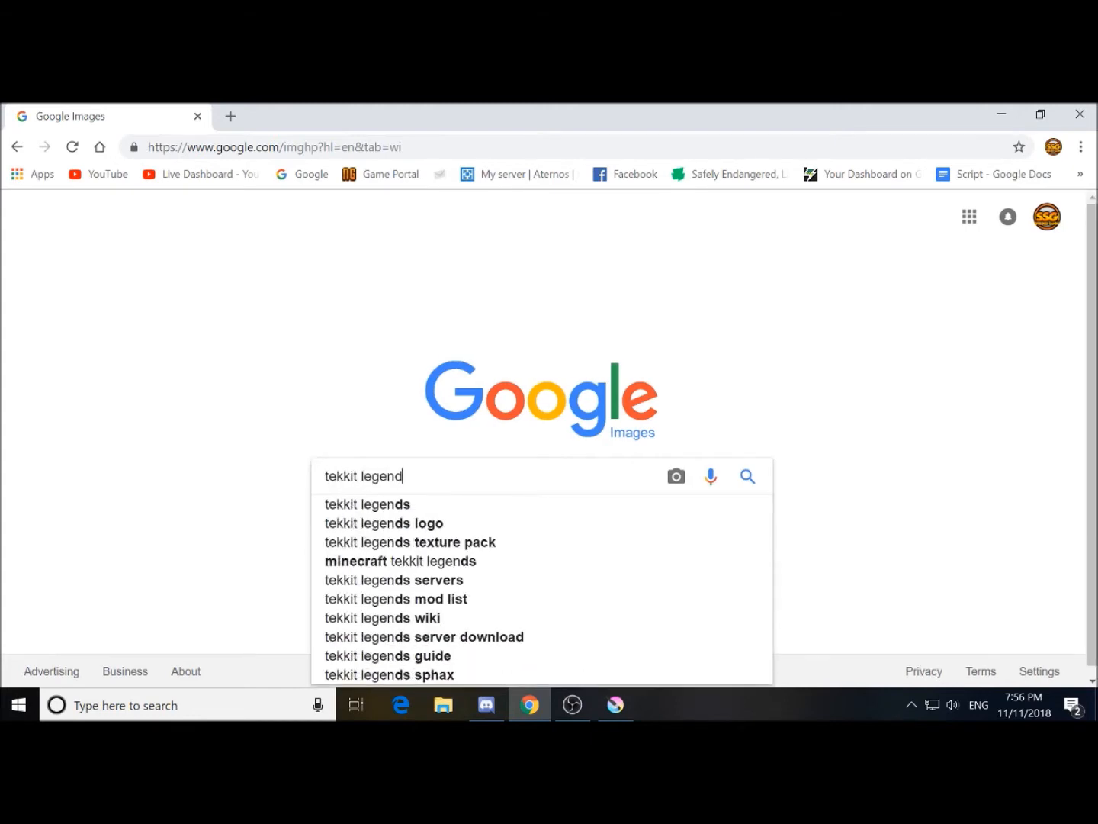
pyautogui.write('s cool machine')
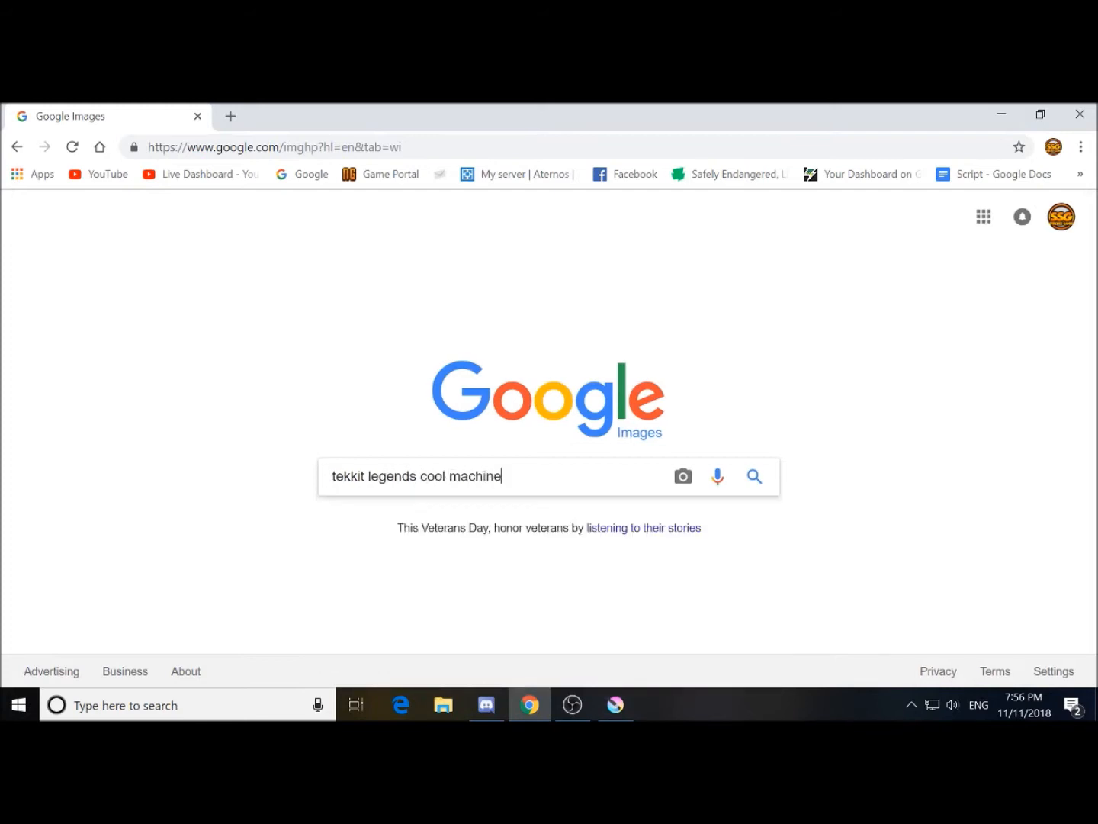
pyautogui.press('Return')
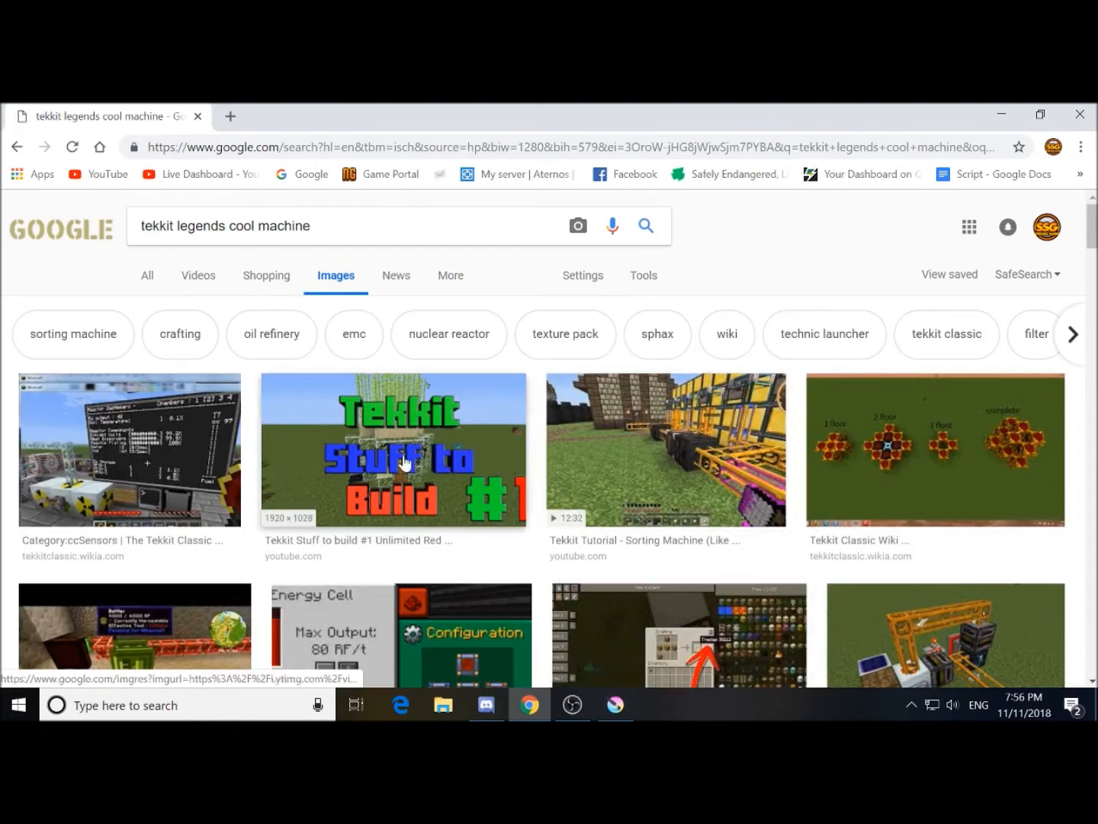
# Browse the image results and preview the "Generator - Tekkit Wiki" picture of stacked generators
pyautogui.scroll(-2, 664, 456)
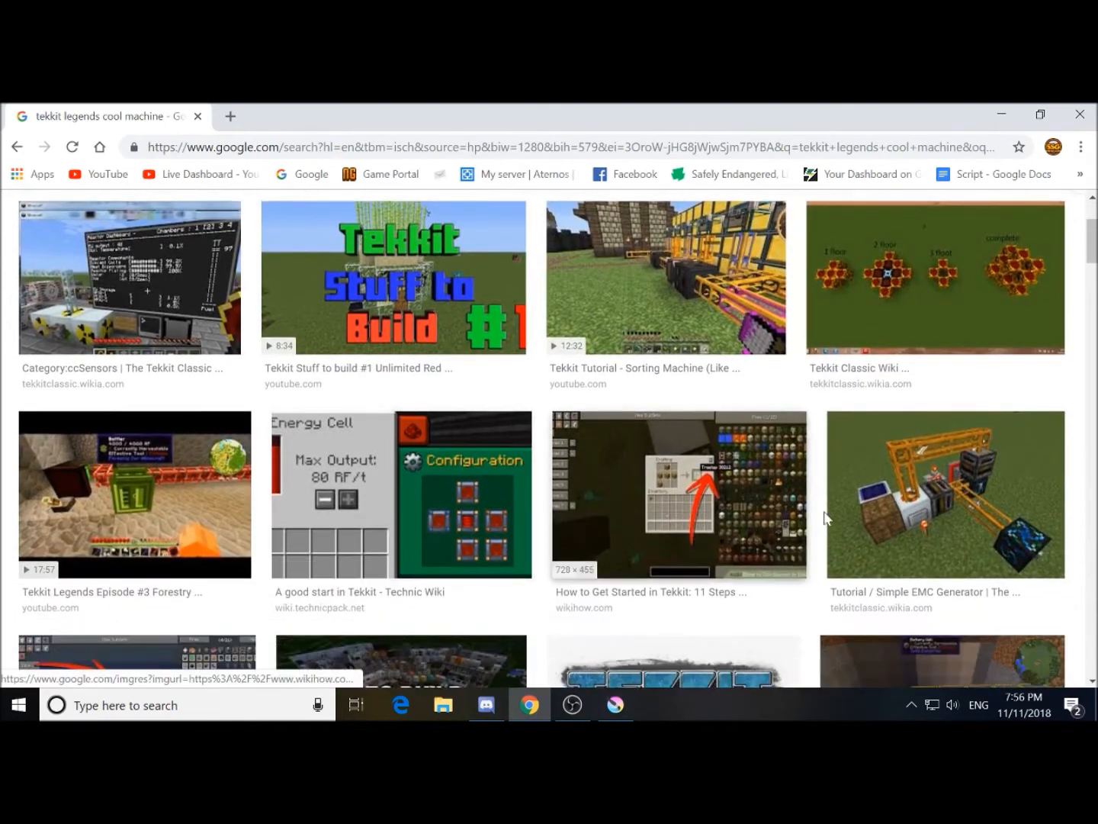
pyautogui.scroll(-3, 760, 529)
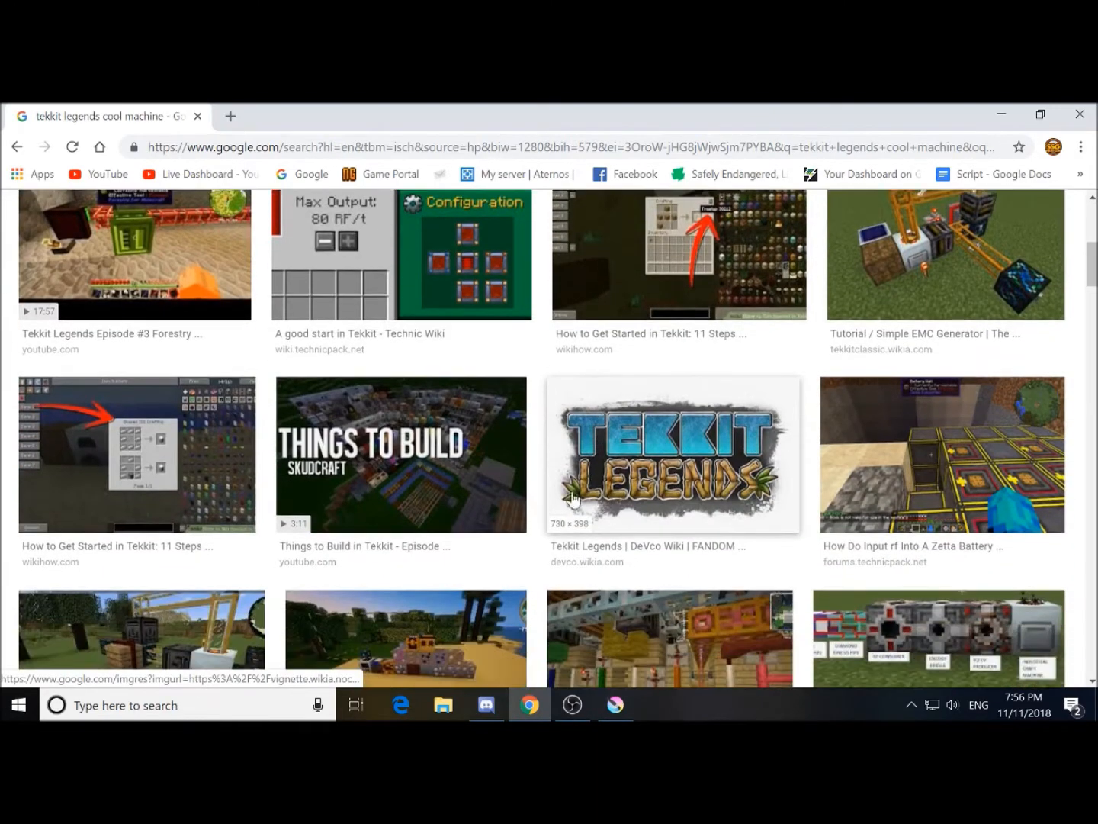
pyautogui.scroll(-2, 462, 497)
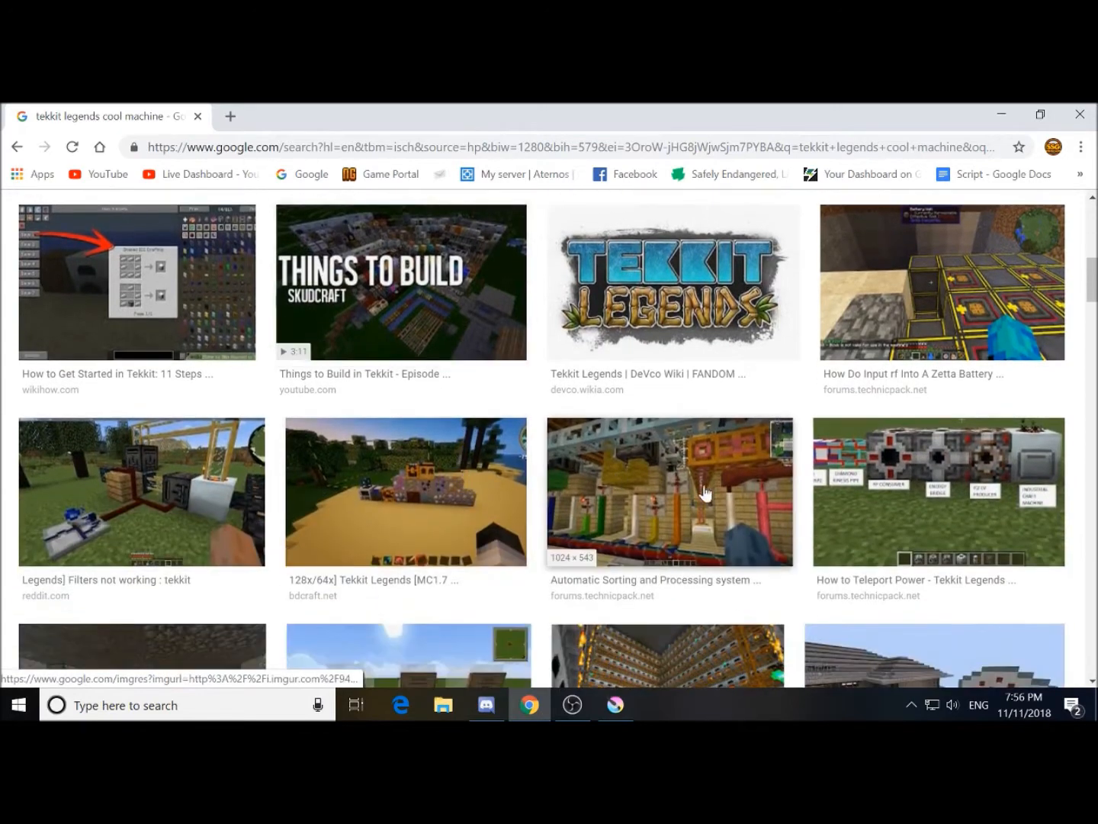
pyautogui.scroll(-1, 504, 503)
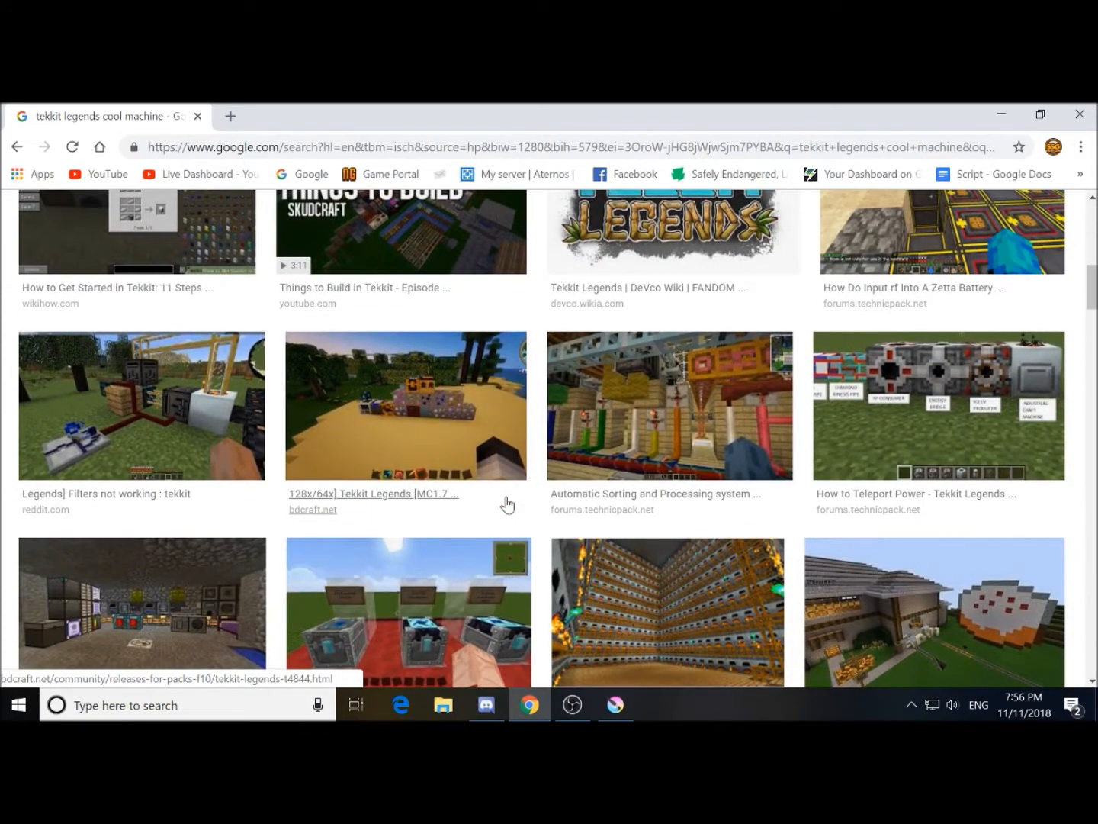
pyautogui.scroll(-2, 448, 529)
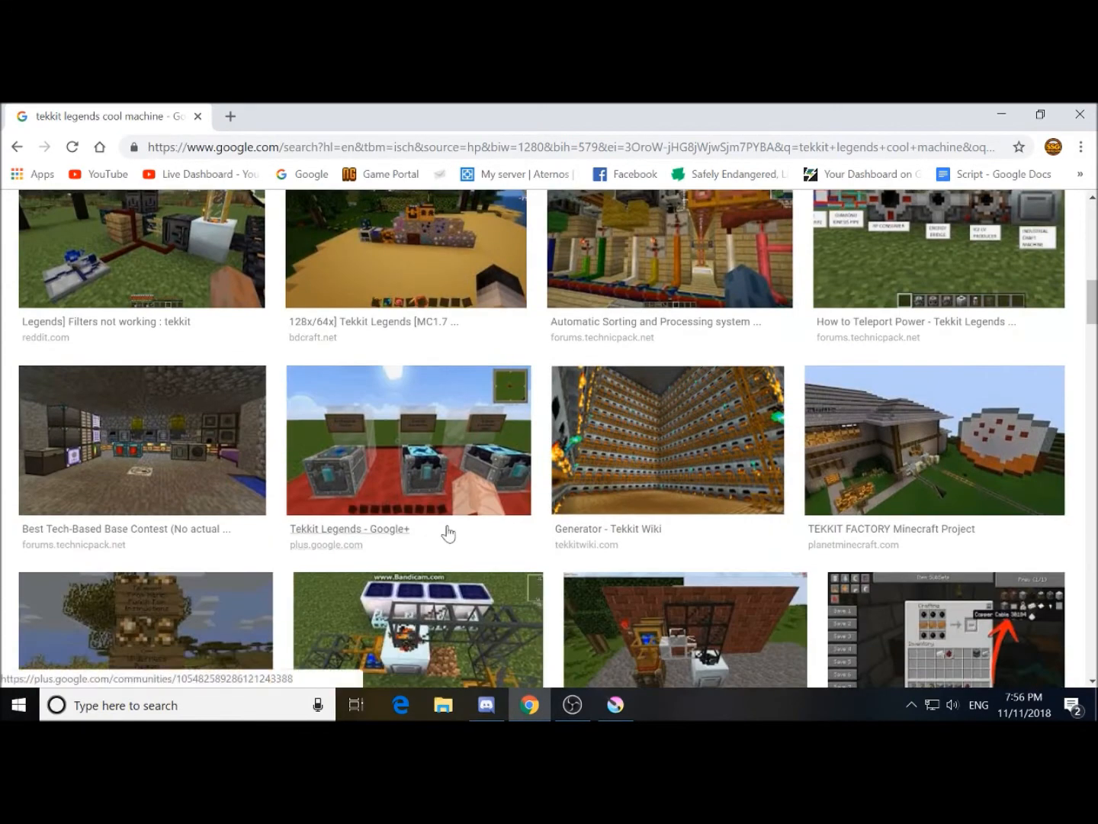
pyautogui.click(693, 460)
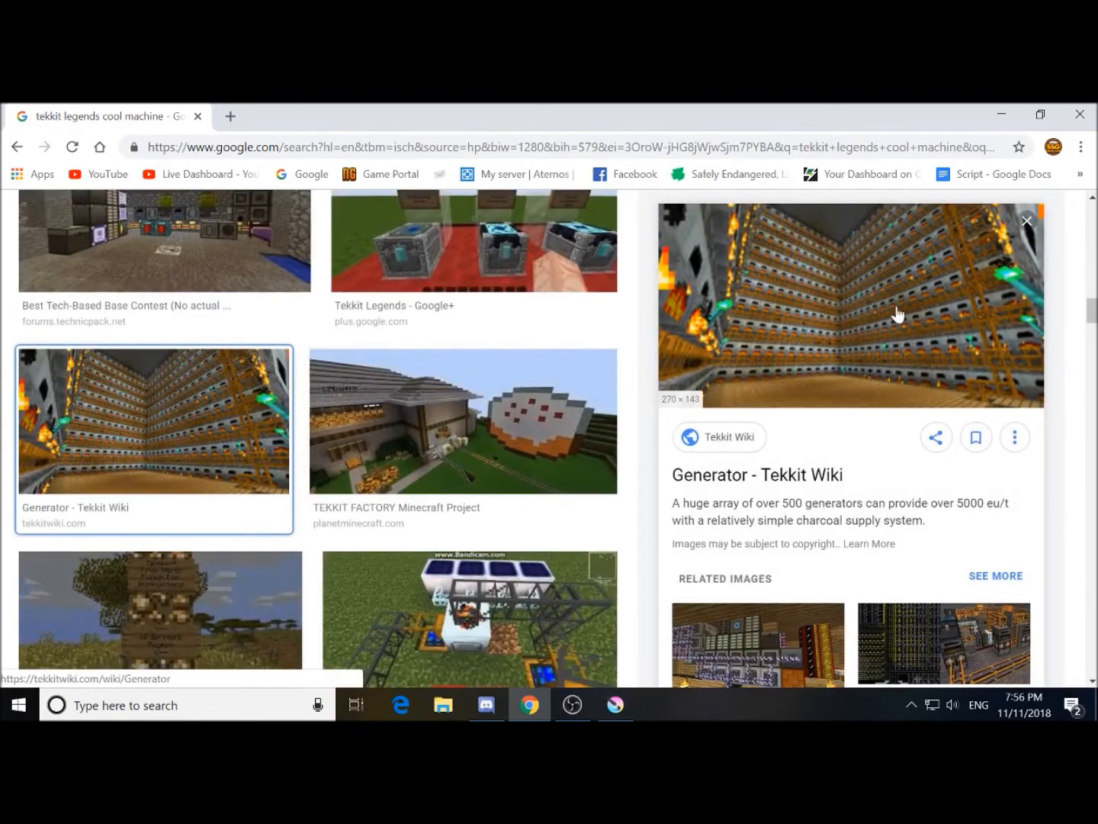
# Save the previewed generator image in the Pictures folder as a PNG named "tekkit legends"
pyautogui.rightClick(763, 278)
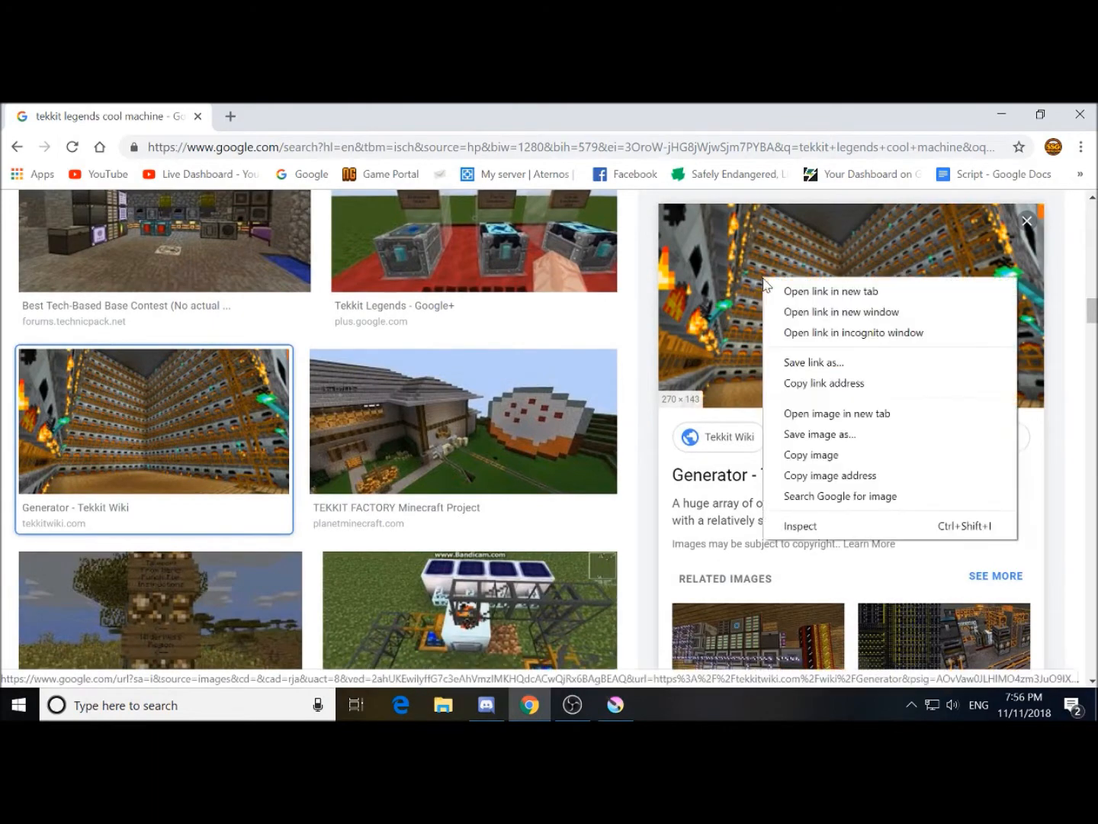
pyautogui.click(819, 435)
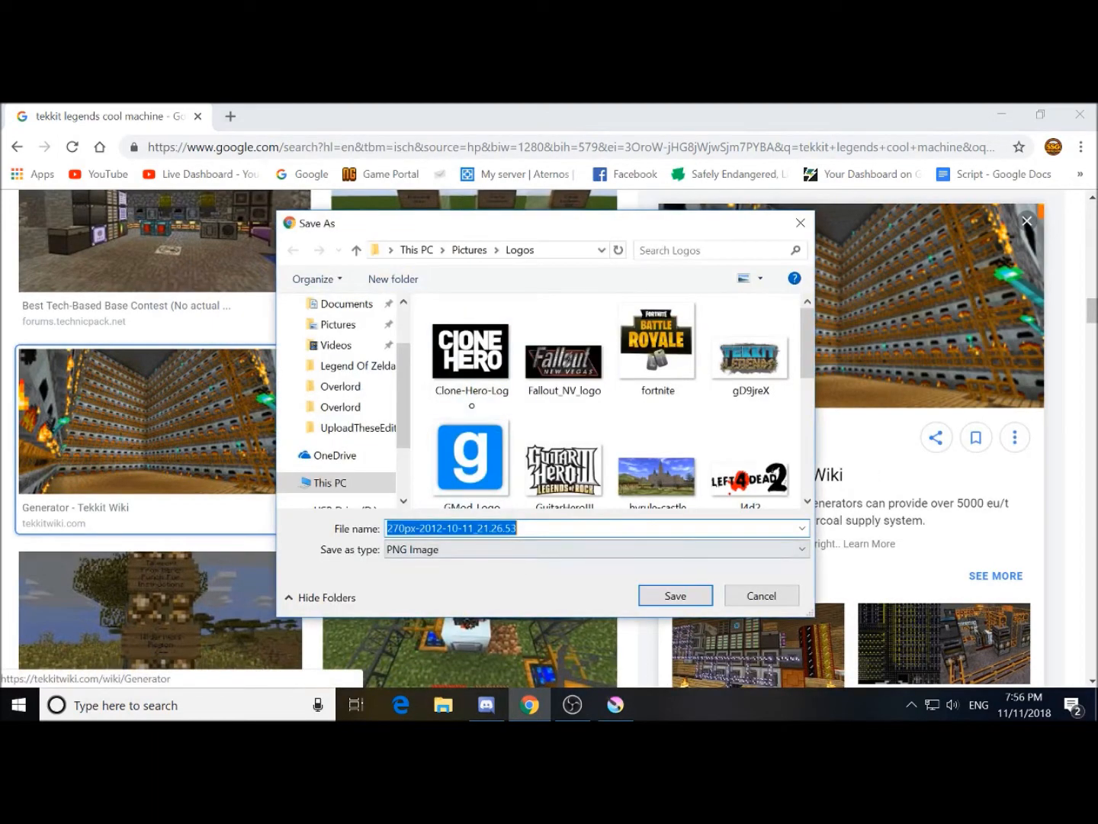
pyautogui.click(470, 250)
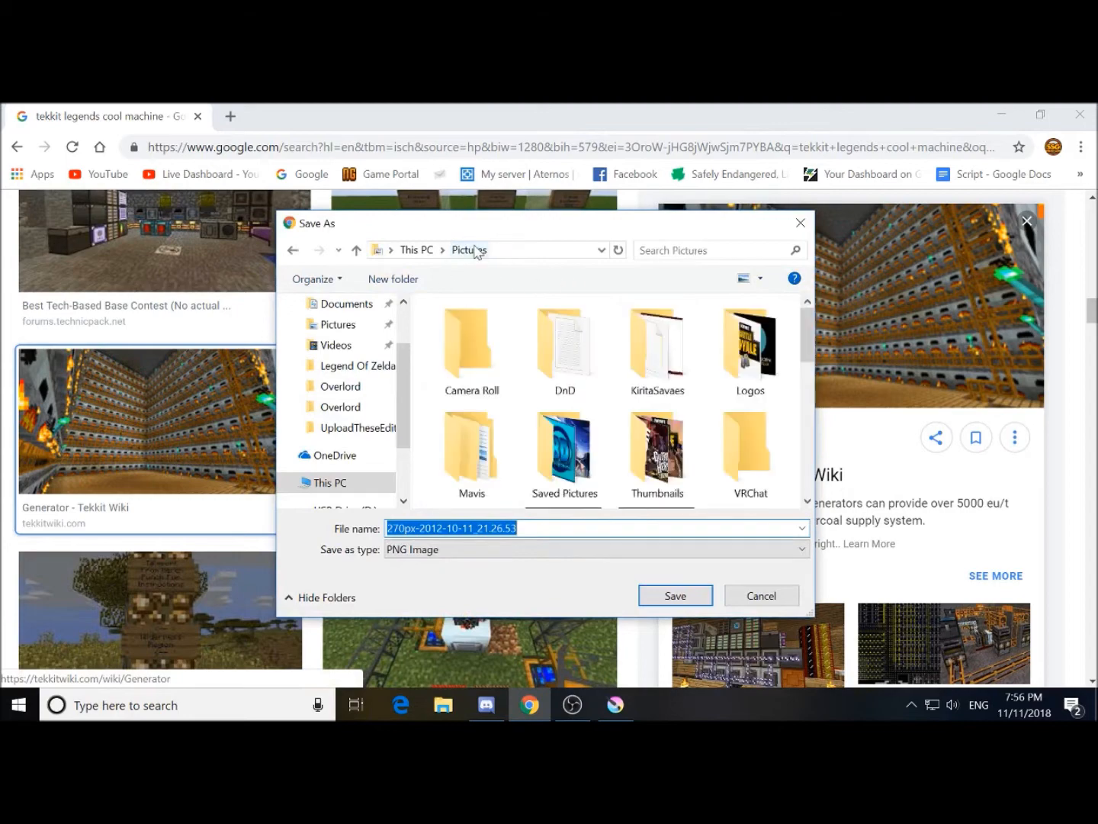
pyautogui.scroll(-3, 580, 443)
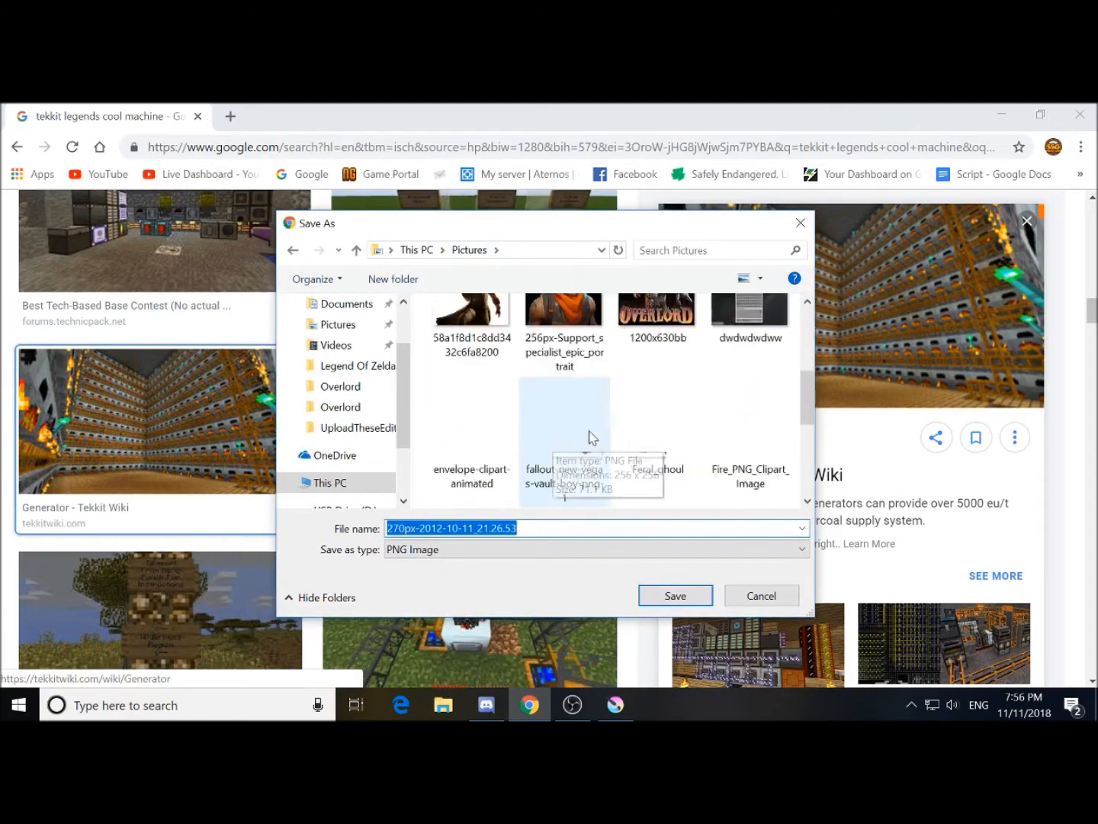
pyautogui.scroll(3, 598, 435)
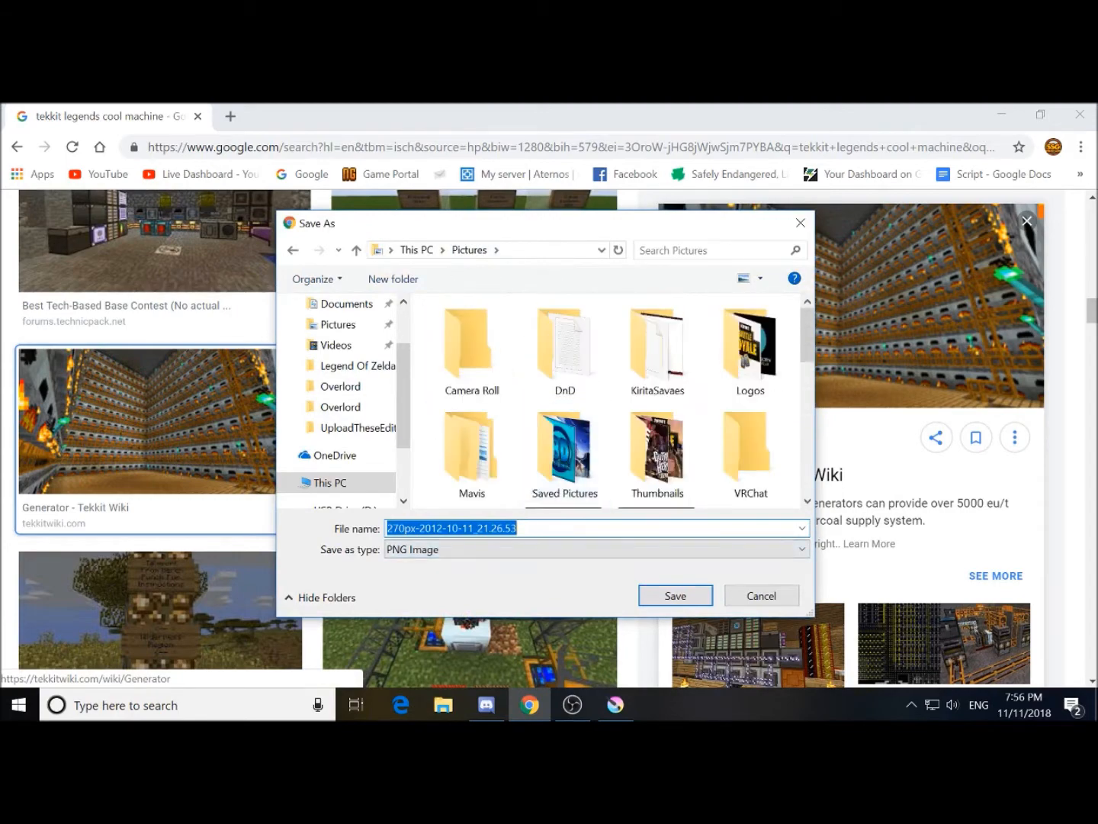
pyautogui.write('tekkit legends')
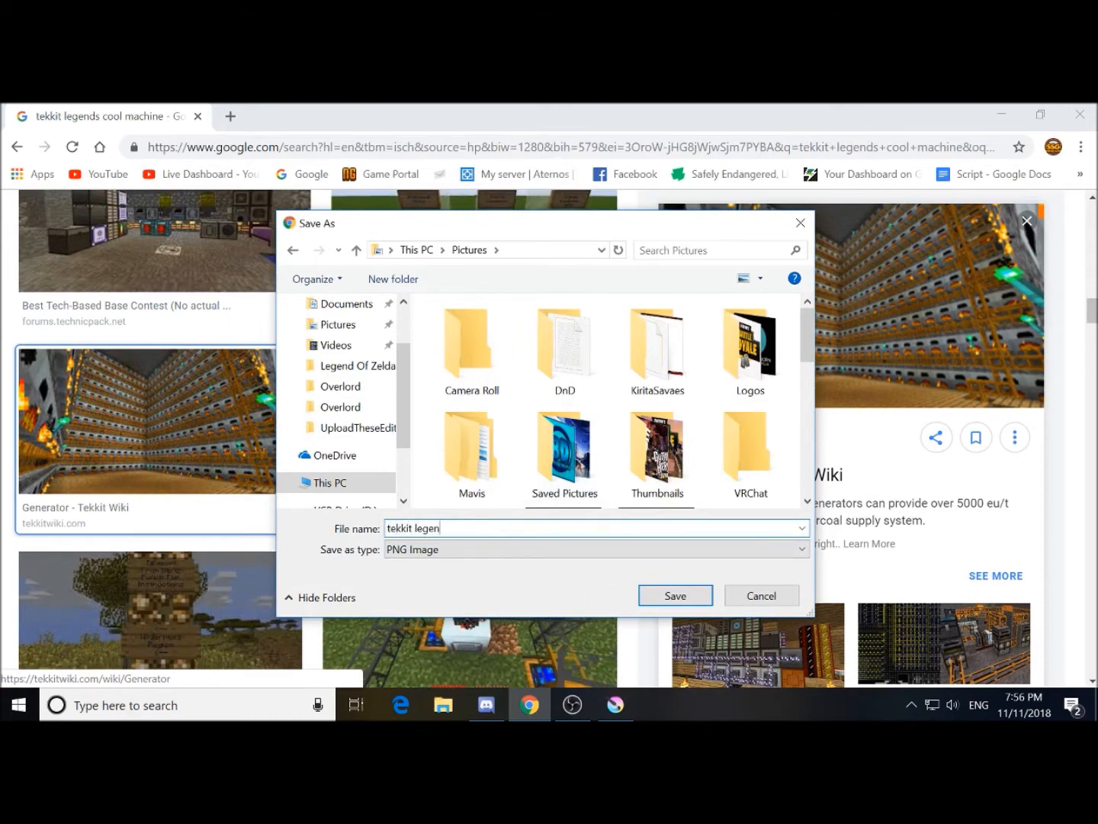
pyautogui.press('Return')
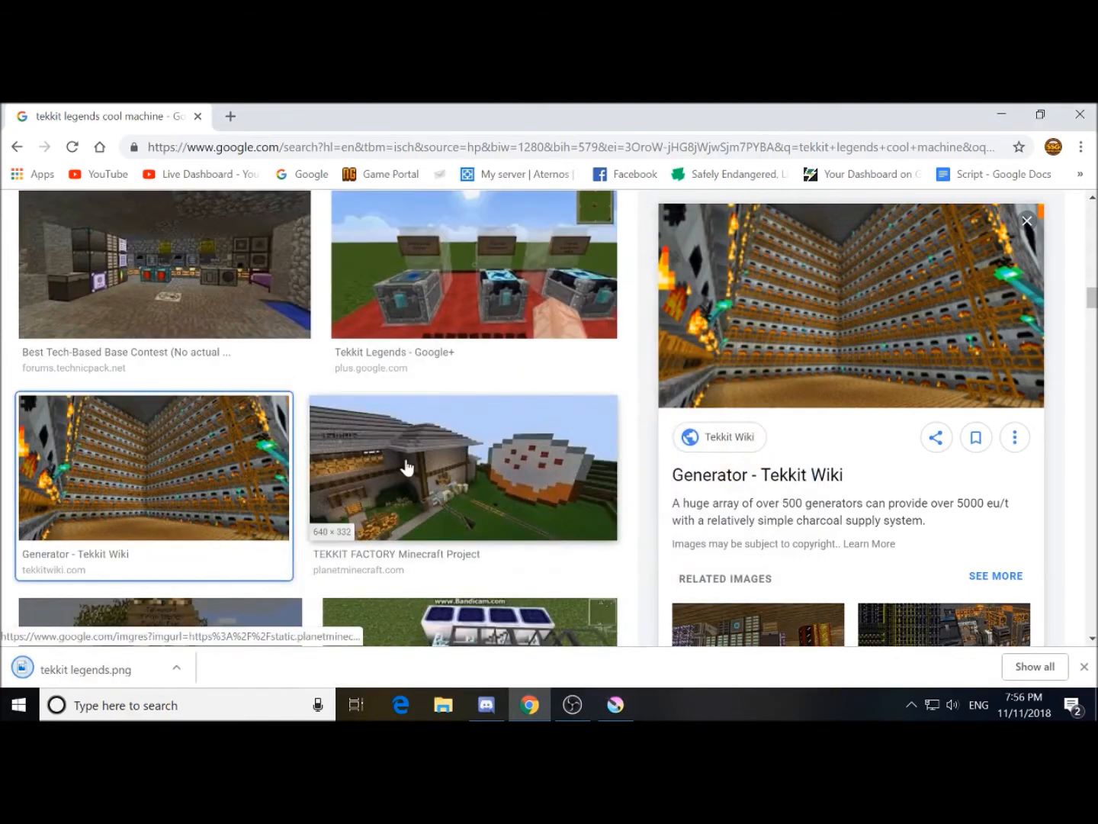
# Change the image search to "tekkit legends Logo" and run it
pyautogui.scroll(5, 407, 467)
pyautogui.scroll(10, 406, 466)
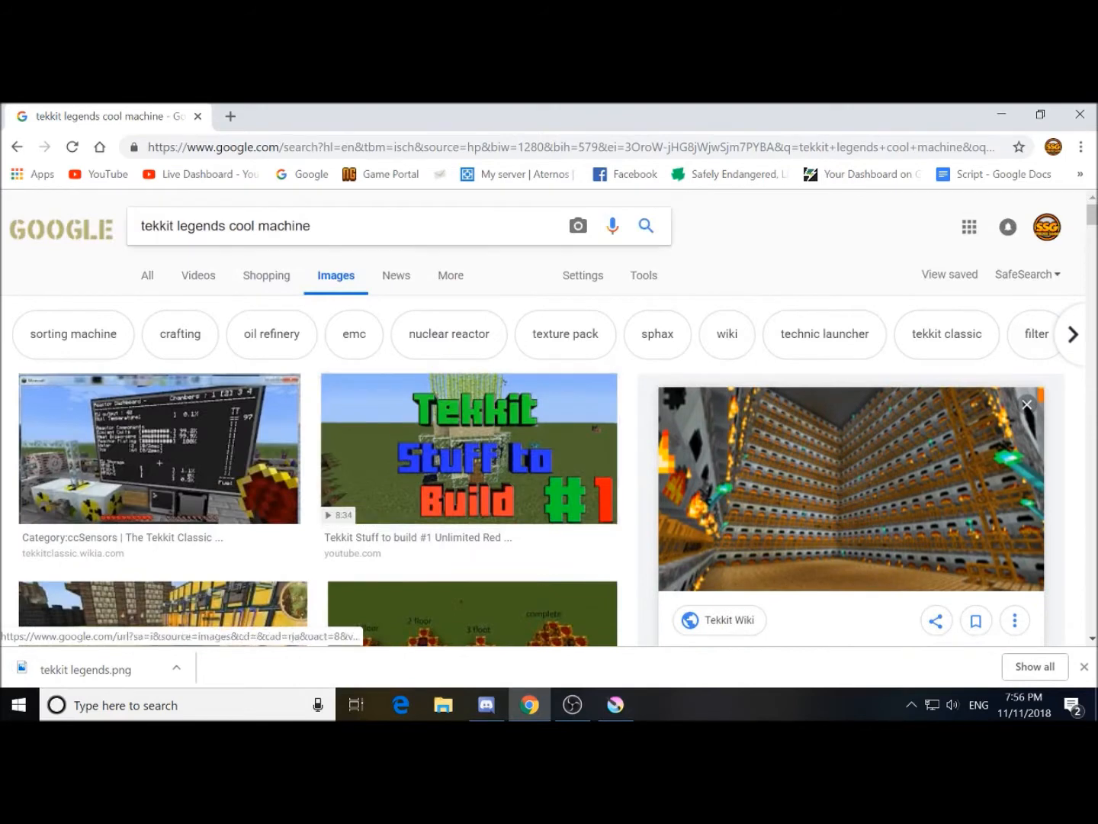
pyautogui.moveTo(311, 225); pyautogui.dragTo(229, 226)
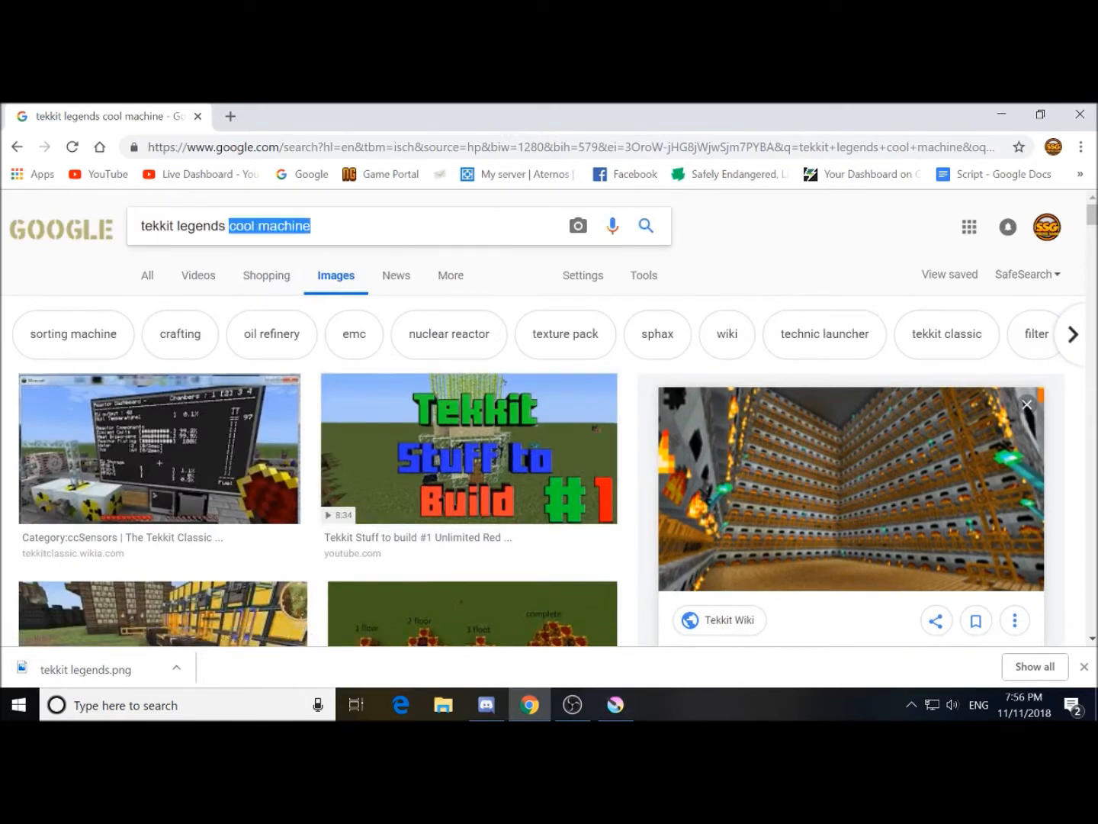
pyautogui.press('BackSpace')
pyautogui.write('Logo')
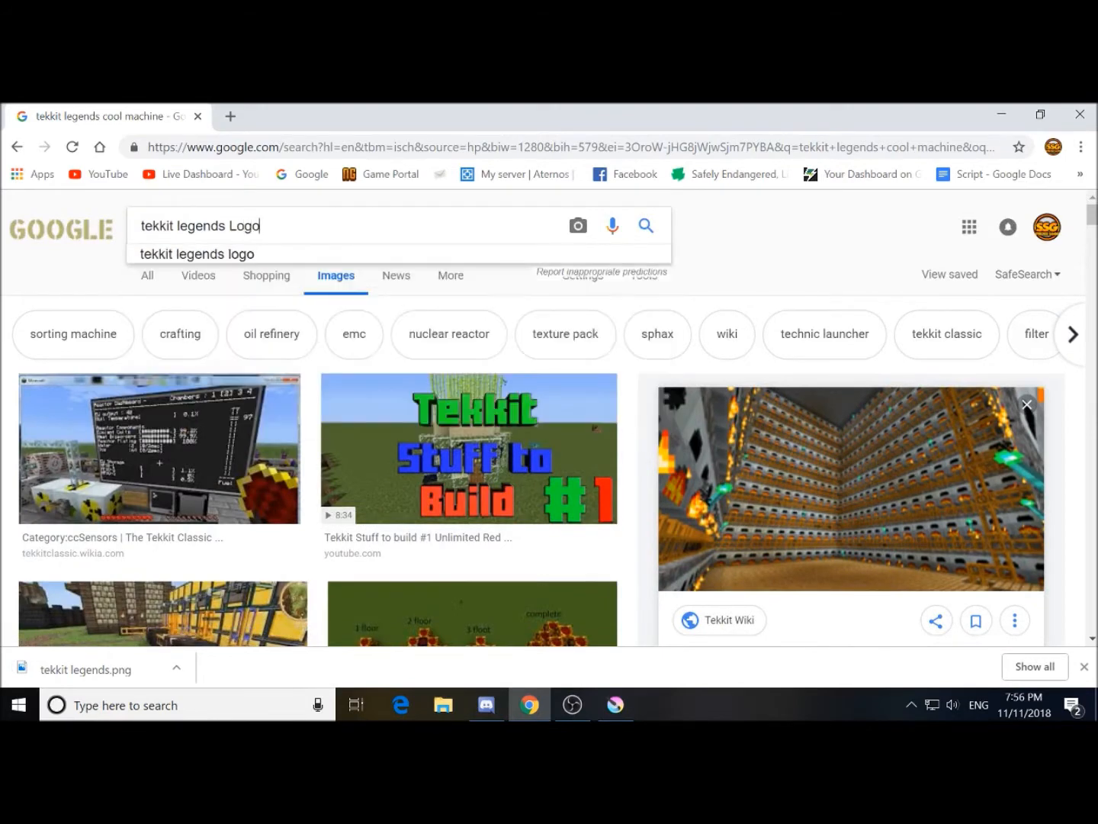
pyautogui.press('Return')
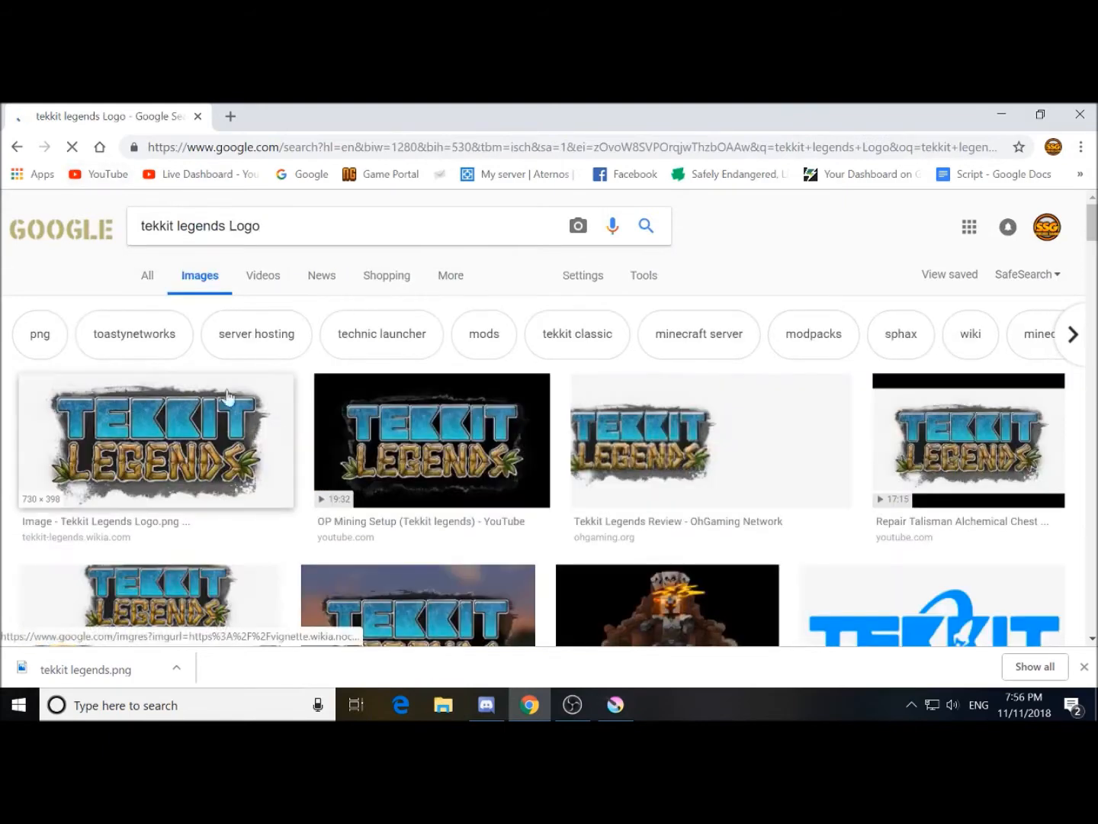
# Preview the transparent Tekkit Legends logo and check the Logos folder in Pictures for an existing copy, without saving the image
pyautogui.click(363, 450)
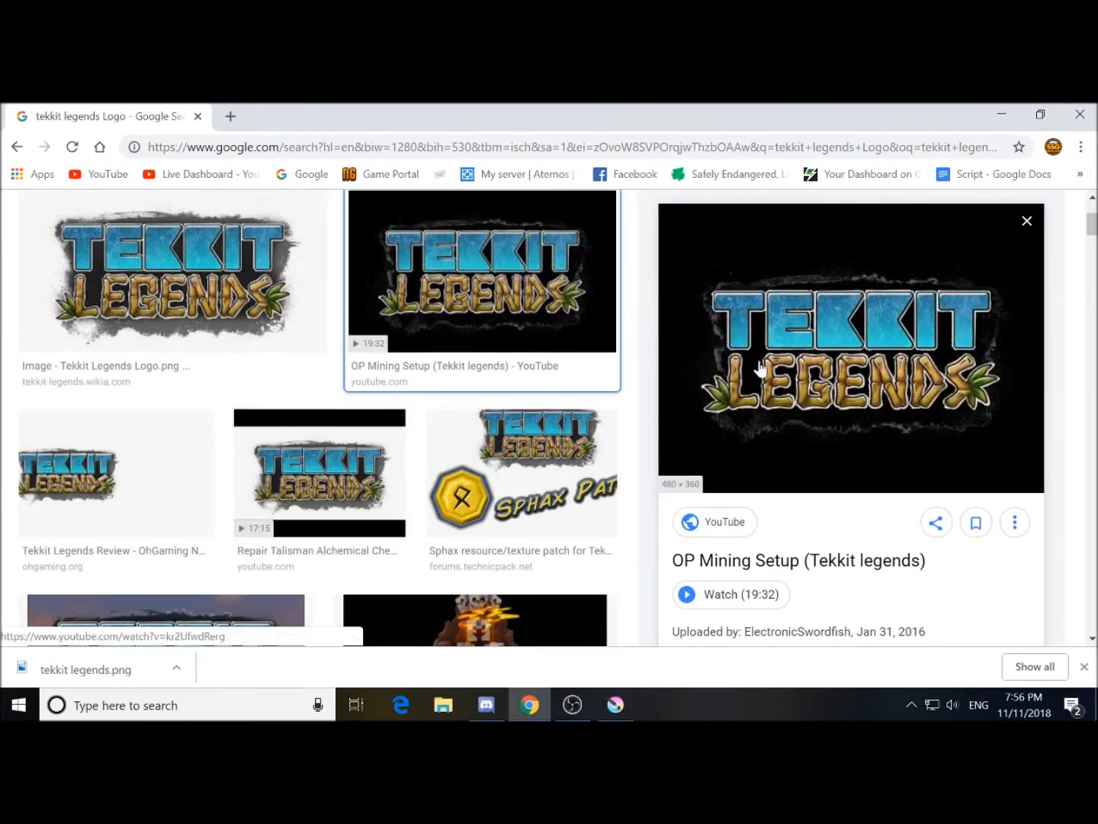
pyautogui.click(204, 259)
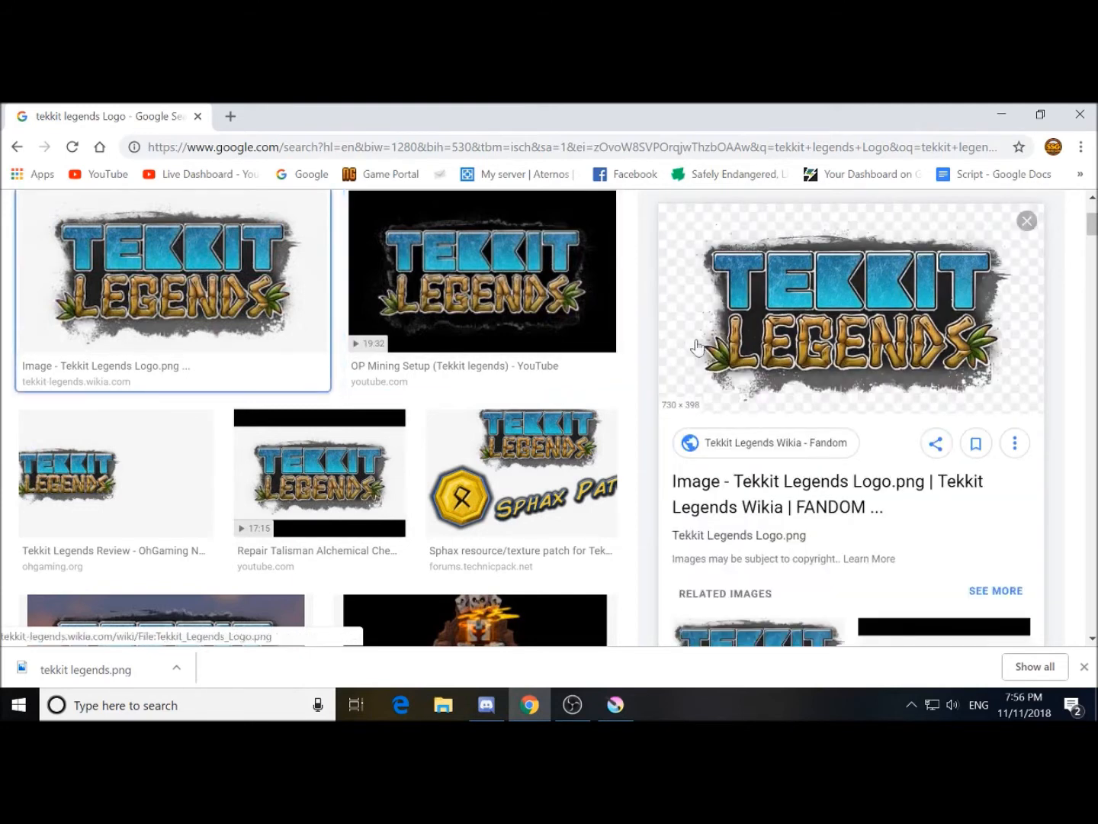
pyautogui.rightClick(818, 352)
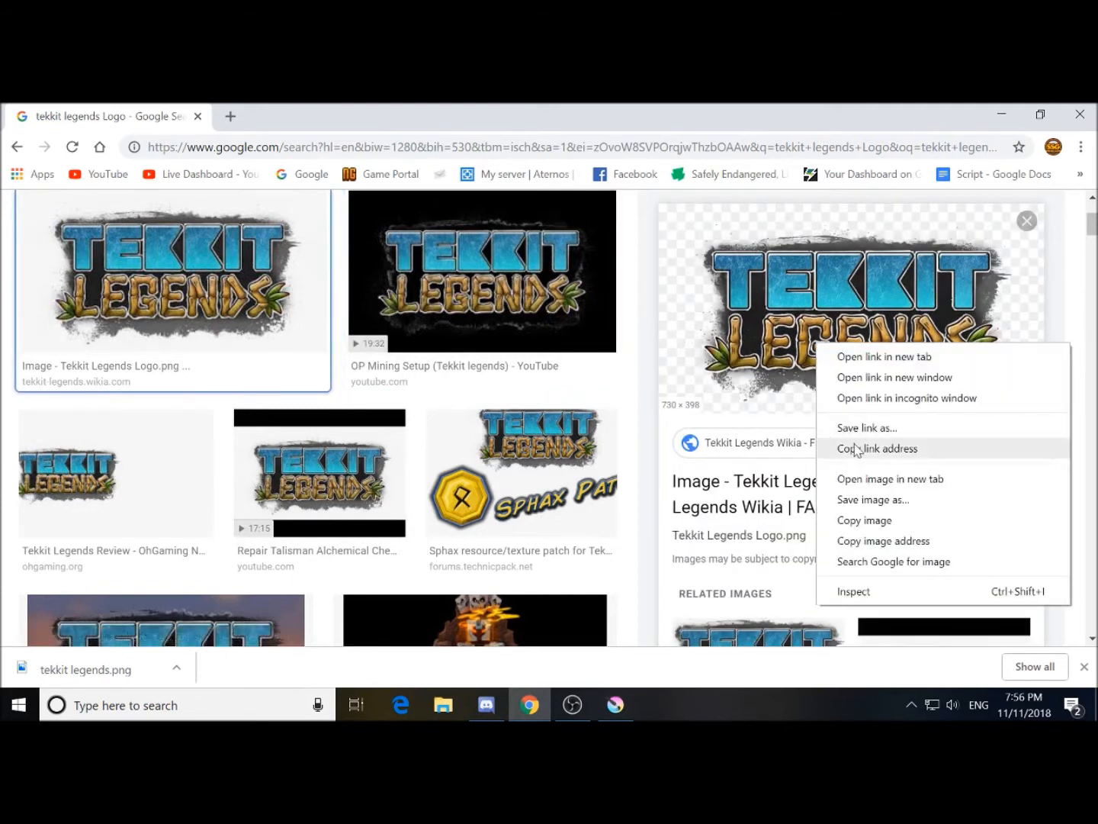
pyautogui.click(862, 503)
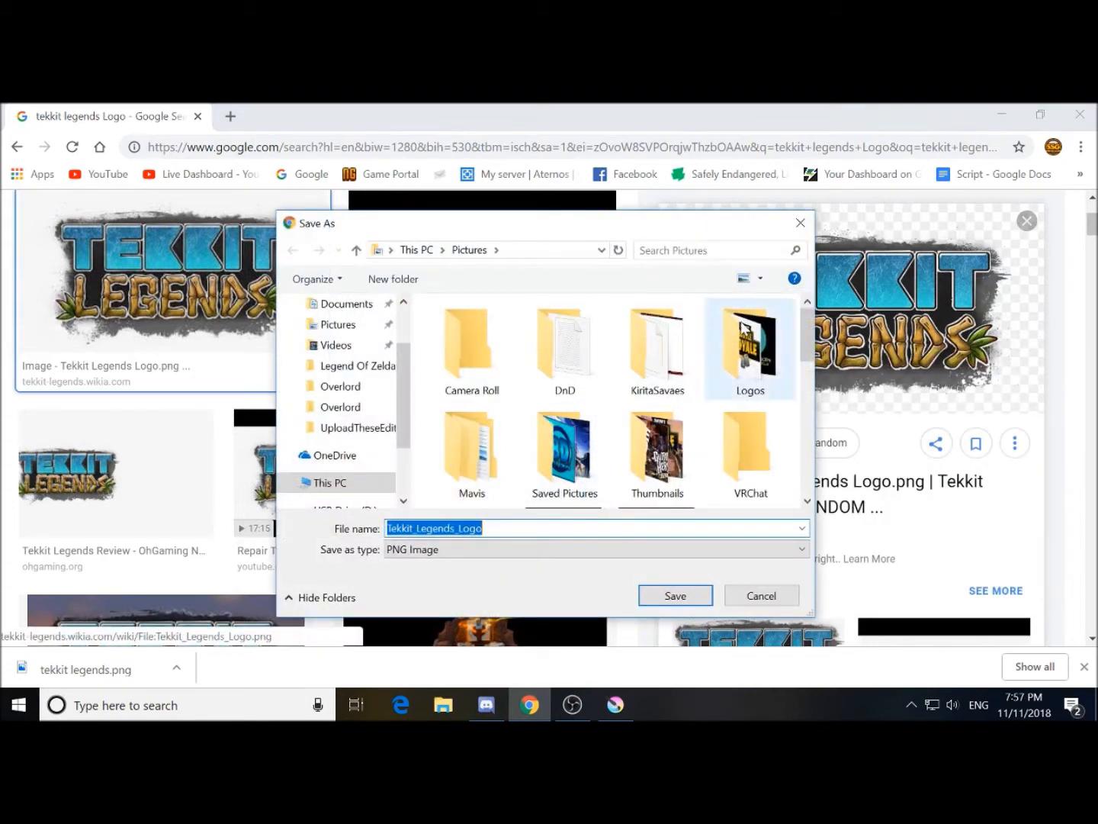
pyautogui.doubleClick(732, 340)
pyautogui.scroll(-1, 671, 404)
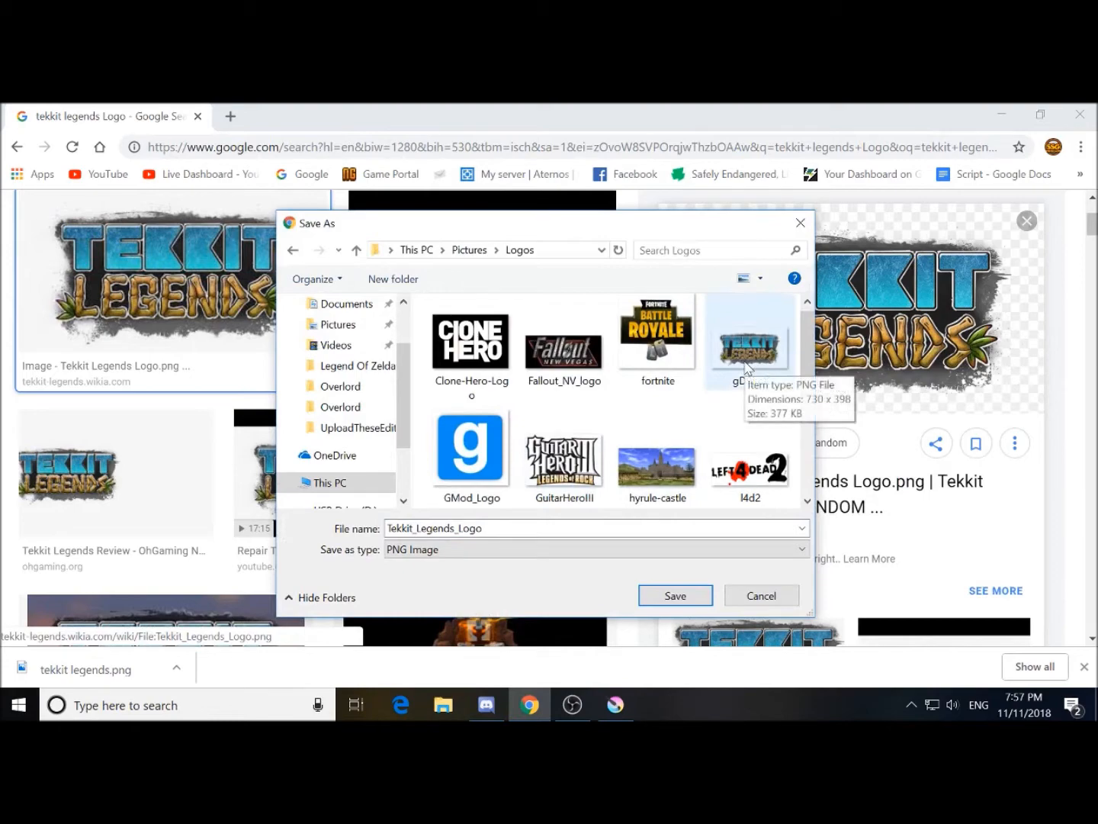
pyautogui.click(761, 595)
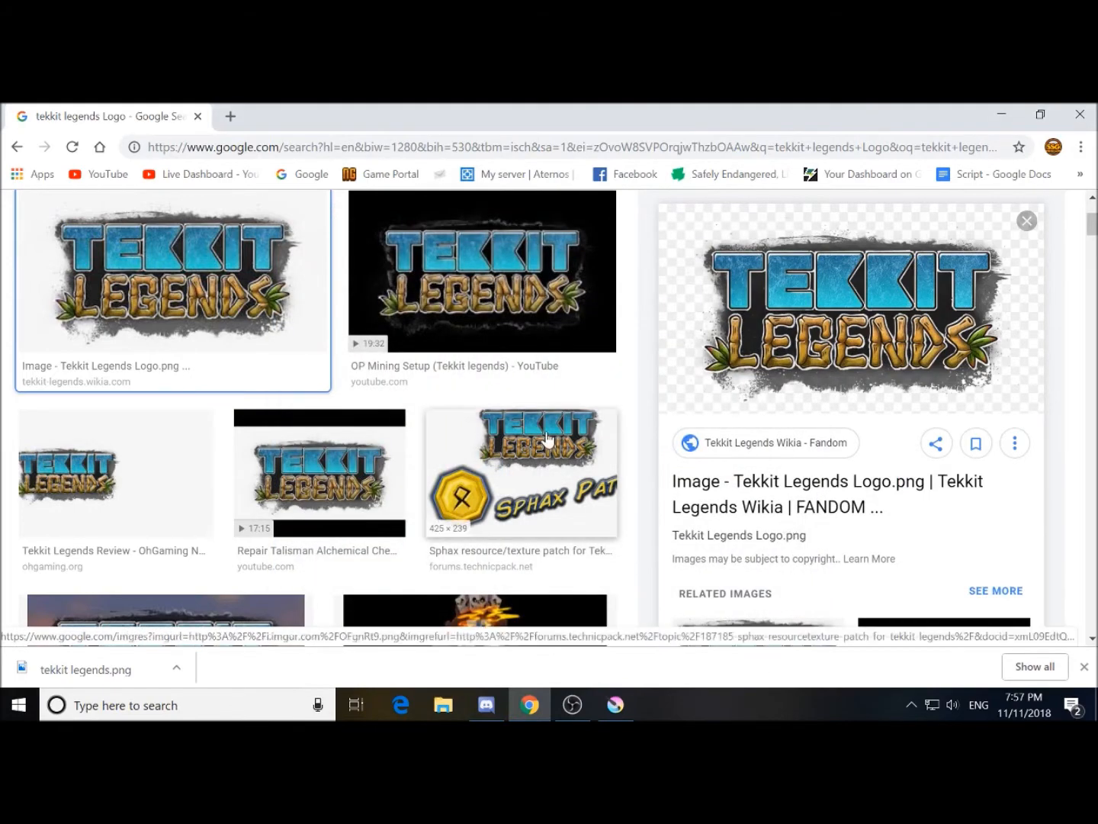
pyautogui.scroll(2, 546, 437)
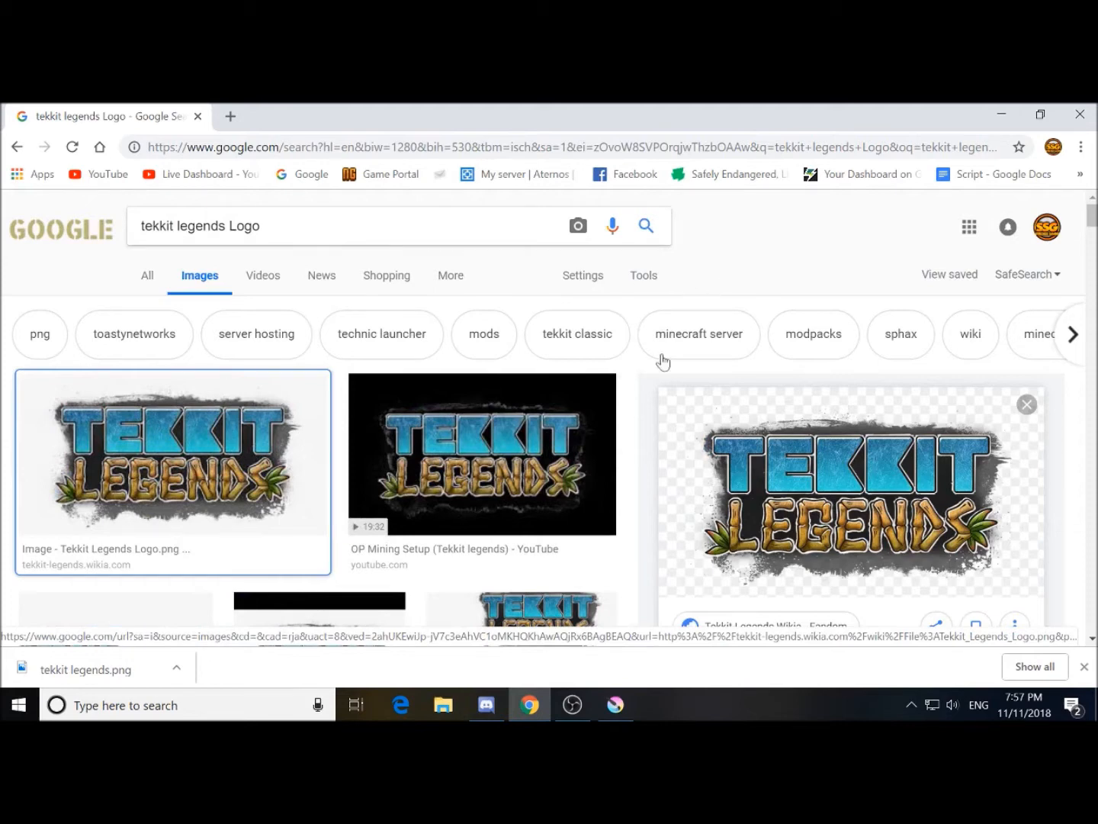
# Switch to Krita and create a custom 1920 x 1080 px document at 300 ppi in RGB/Alpha, 8-bit
pyautogui.click(614, 705)
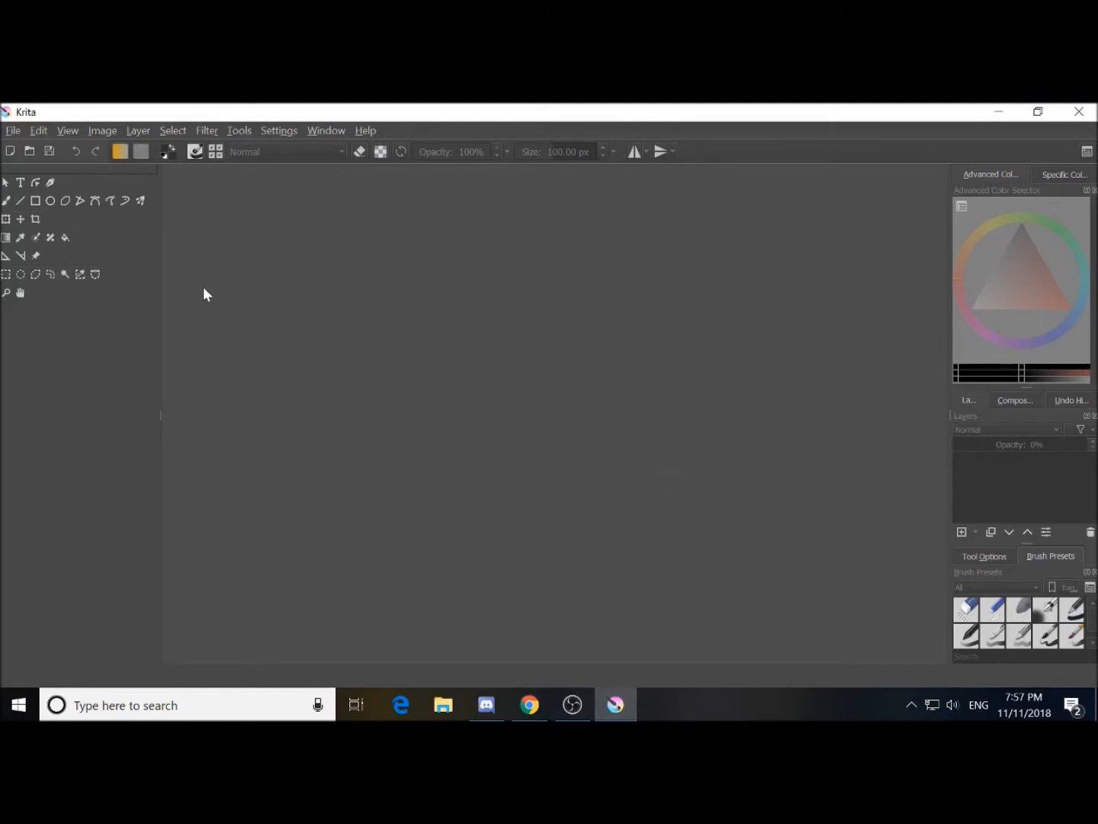
pyautogui.click(11, 131)
pyautogui.click(28, 149)
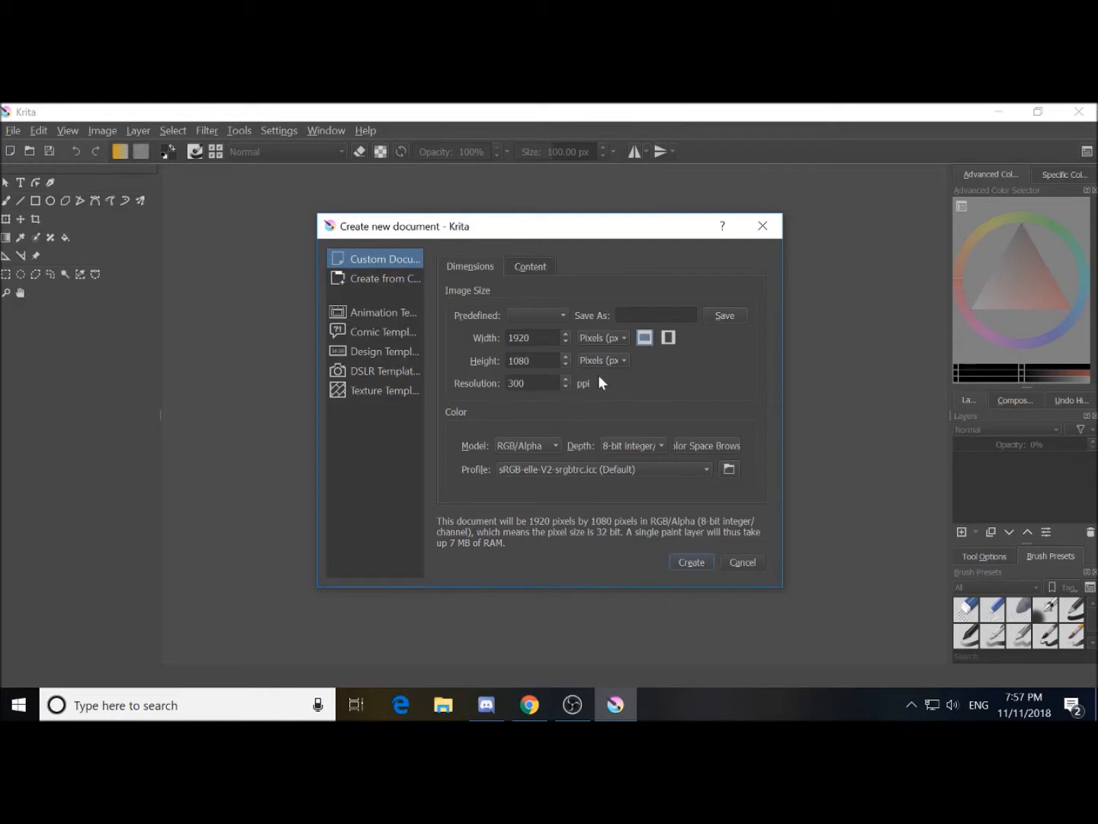
pyautogui.click(527, 313)
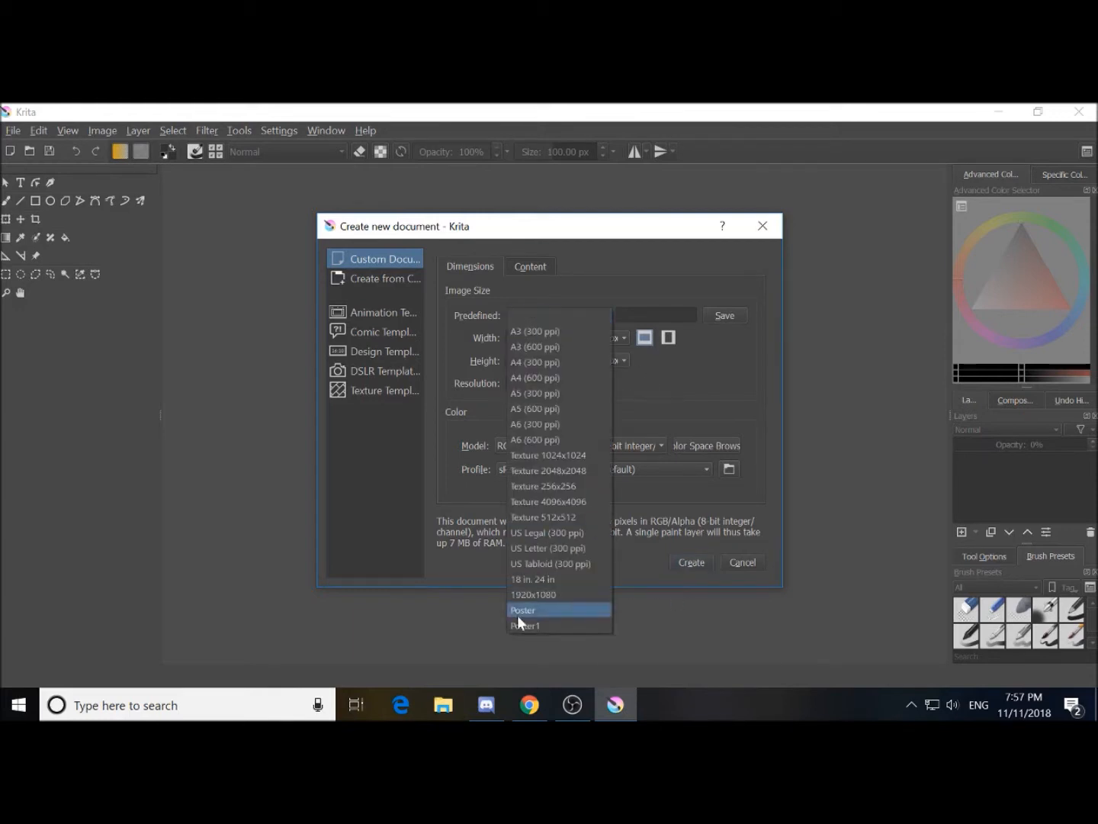
pyautogui.click(539, 289)
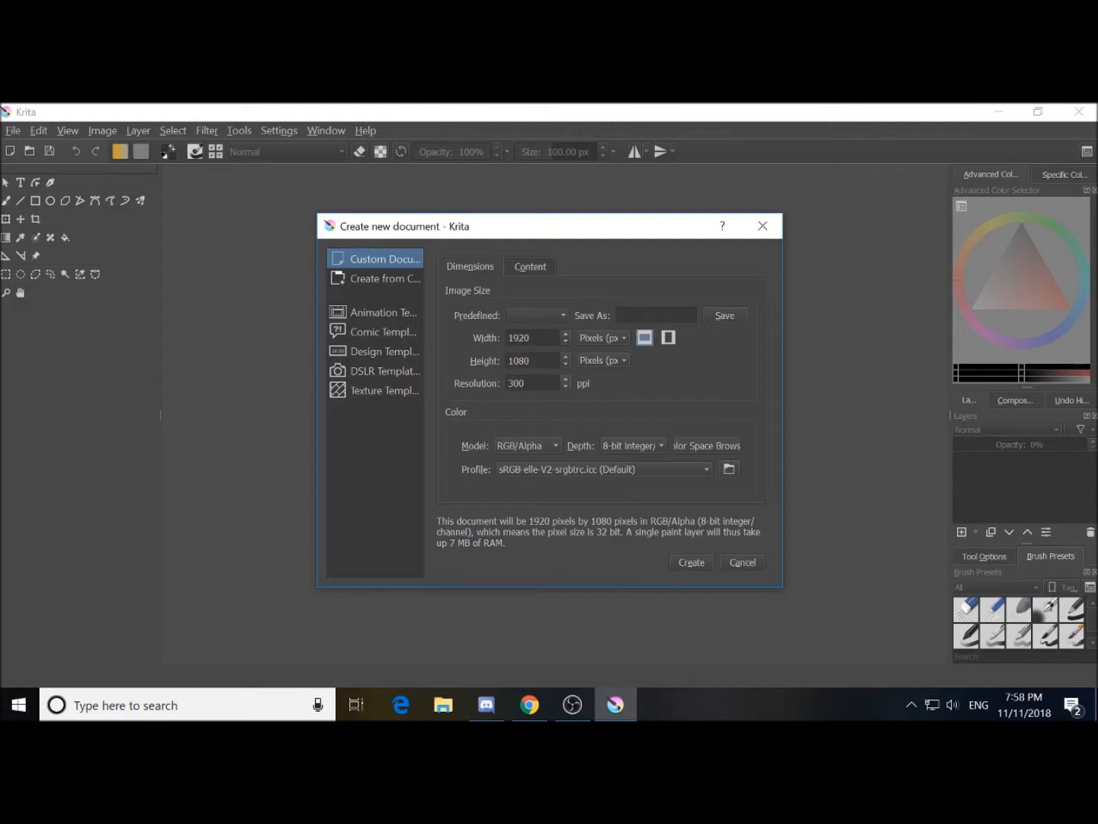
pyautogui.click(629, 315)
pyautogui.click(704, 561)
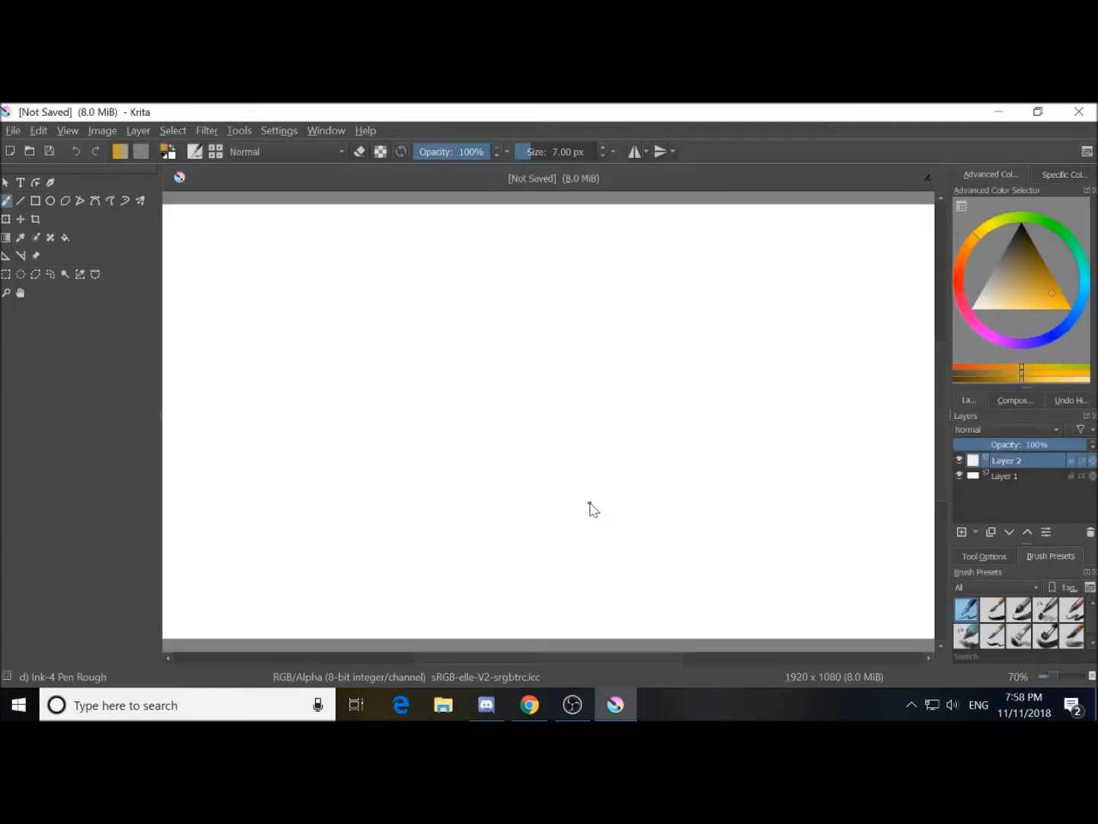
# Save the new document in the KiritaSavaes folder as a Krita document named "Tekkit Legends"
pyautogui.scroll(-2, 586, 512)
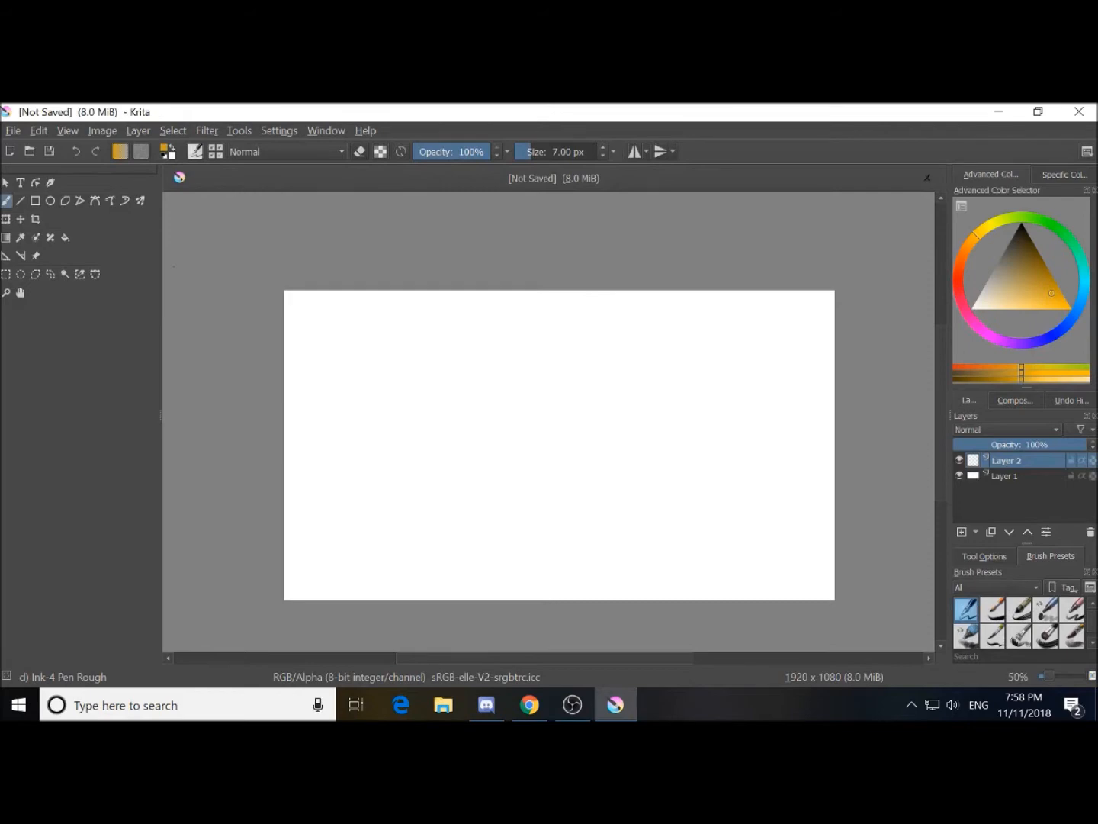
pyautogui.click(10, 133)
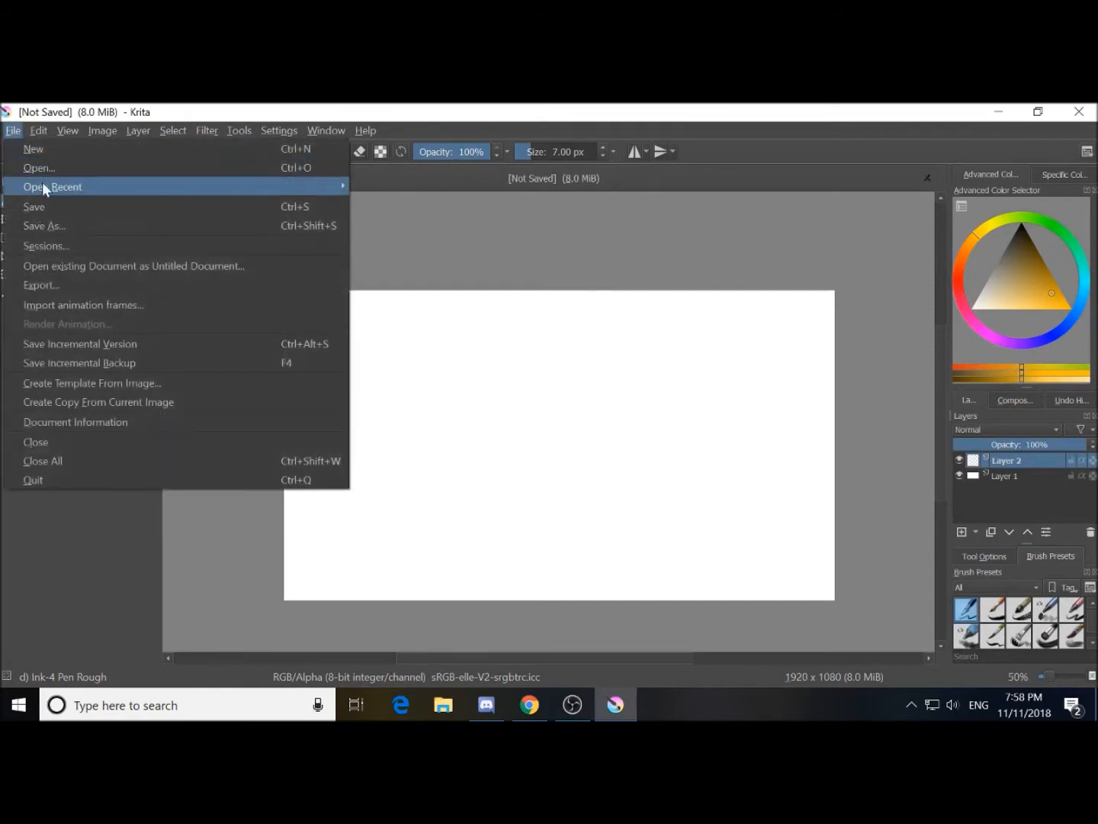
pyautogui.click(44, 212)
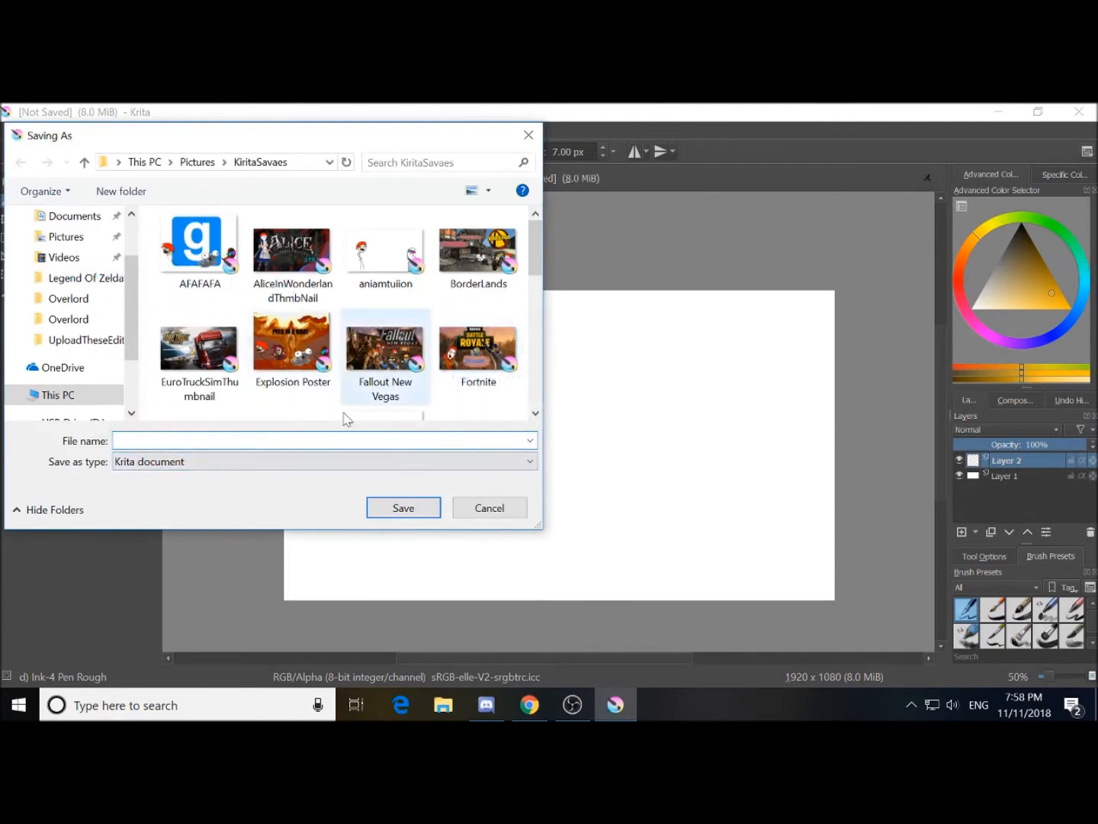
pyautogui.write('Tekkit Legends')
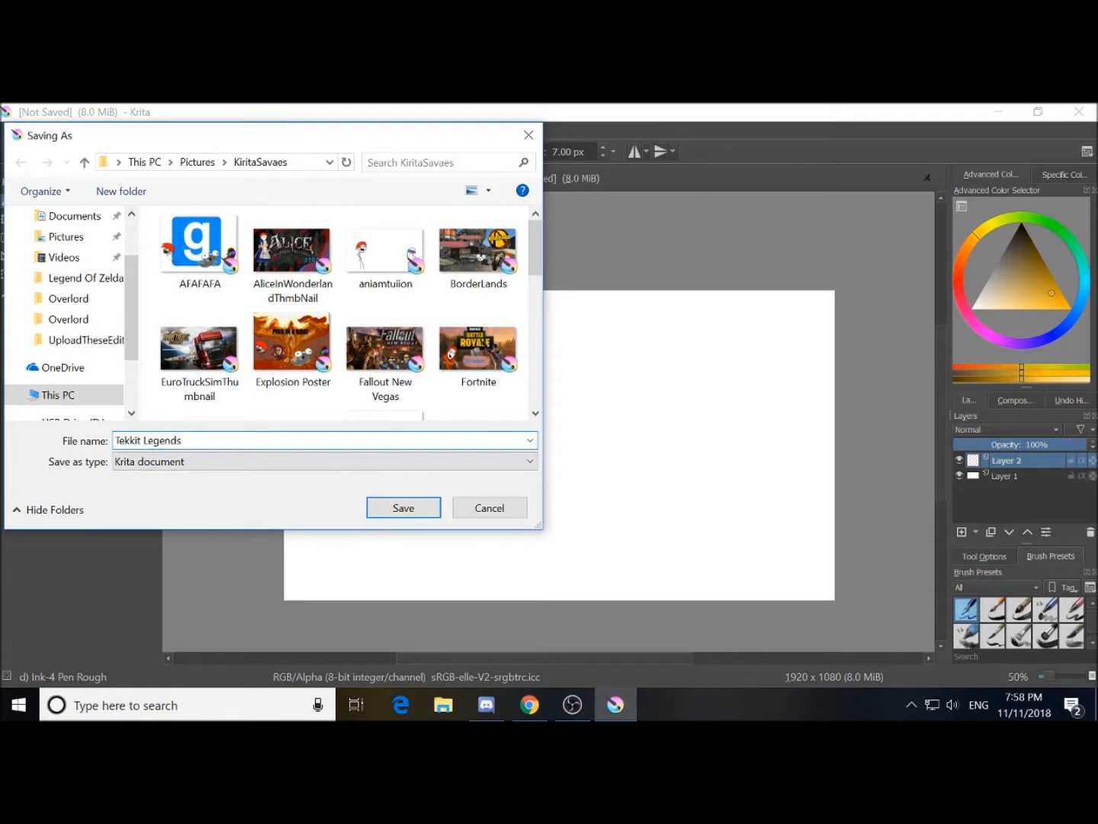
pyautogui.press('Return')
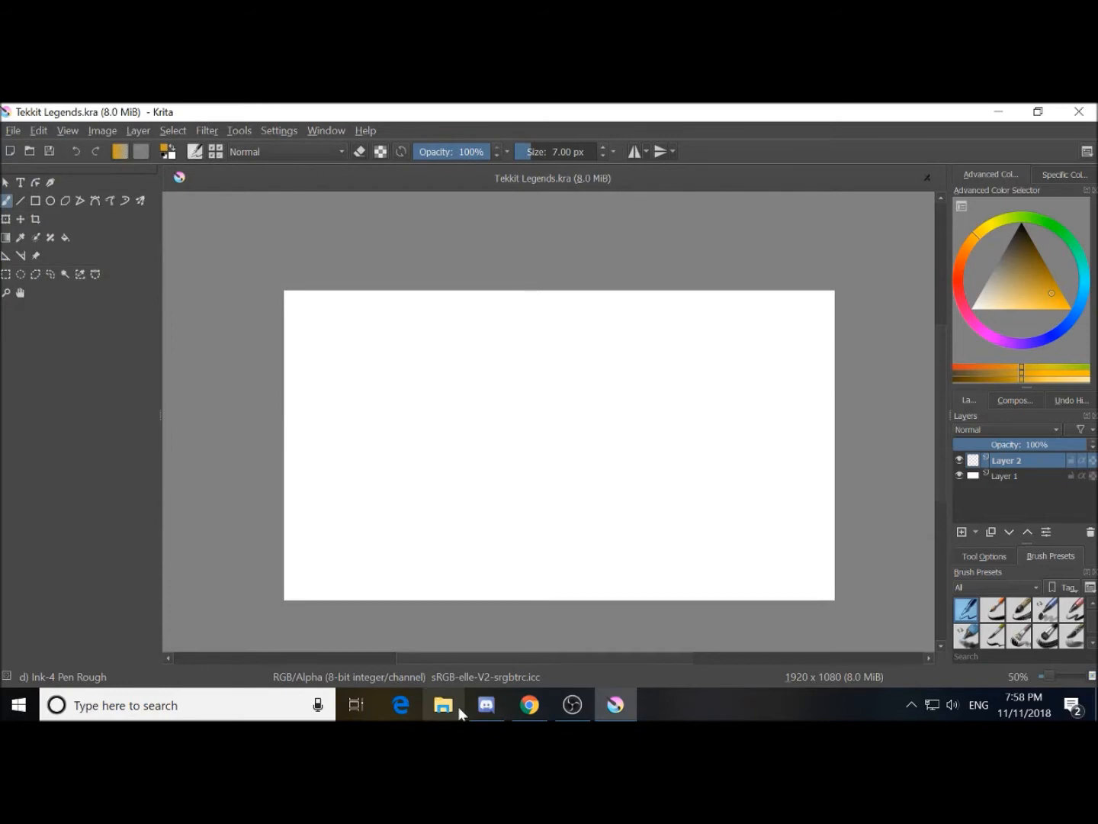
# Find the "tekkit legends" image in the Pictures folder and insert it into the Krita document as a new layer
pyautogui.click(460, 710)
pyautogui.click(426, 314)
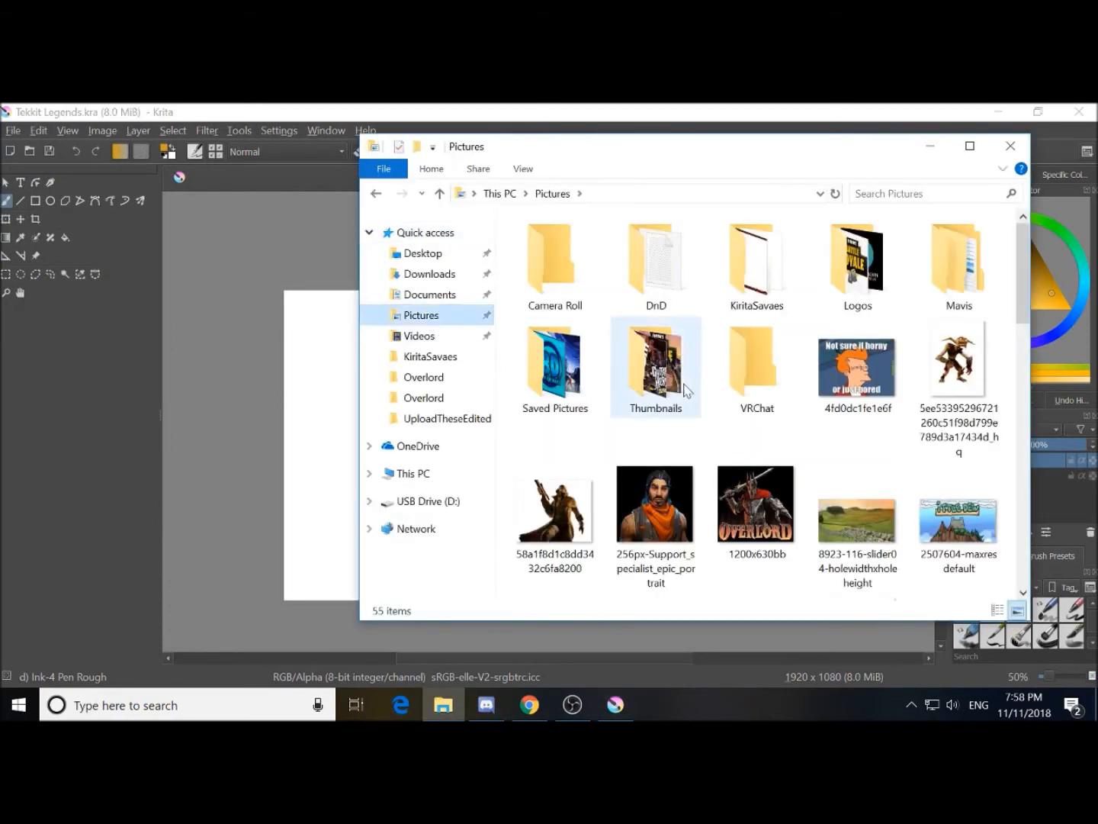
pyautogui.scroll(-3, 829, 504)
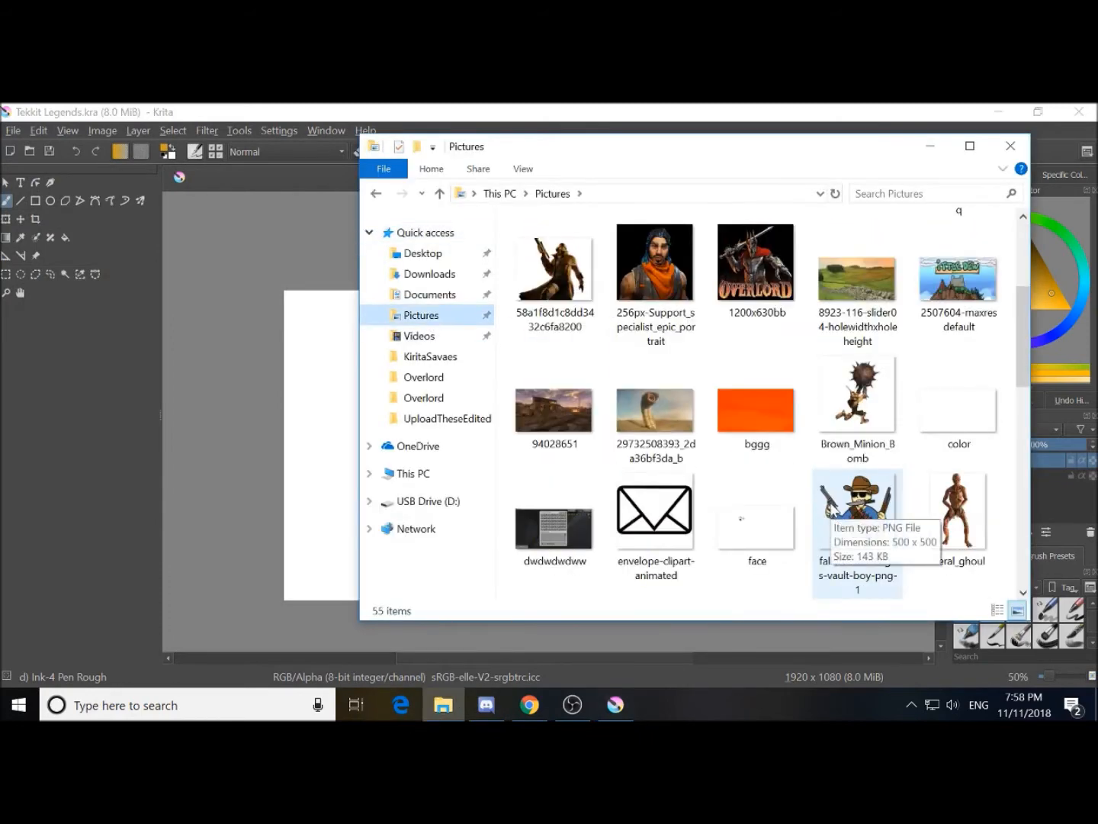
pyautogui.scroll(-3, 829, 505)
pyautogui.scroll(-6, 739, 490)
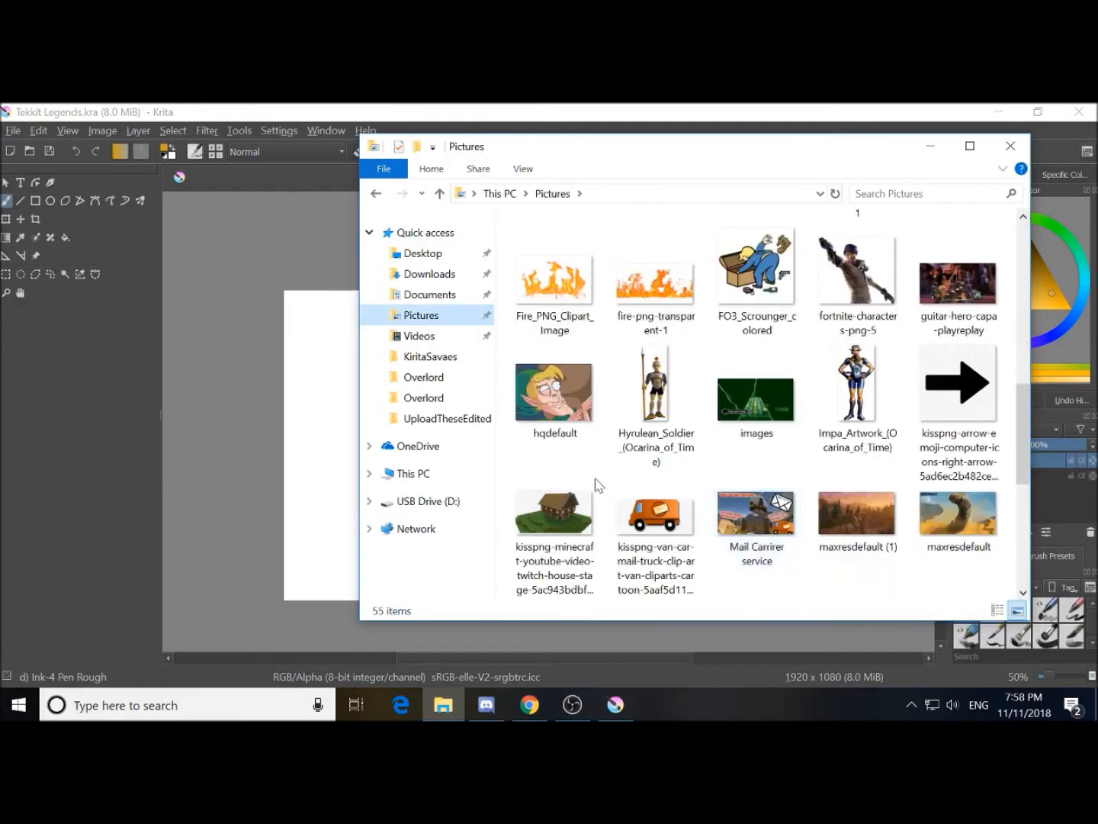
pyautogui.scroll(-5, 610, 500)
pyautogui.scroll(-3, 705, 504)
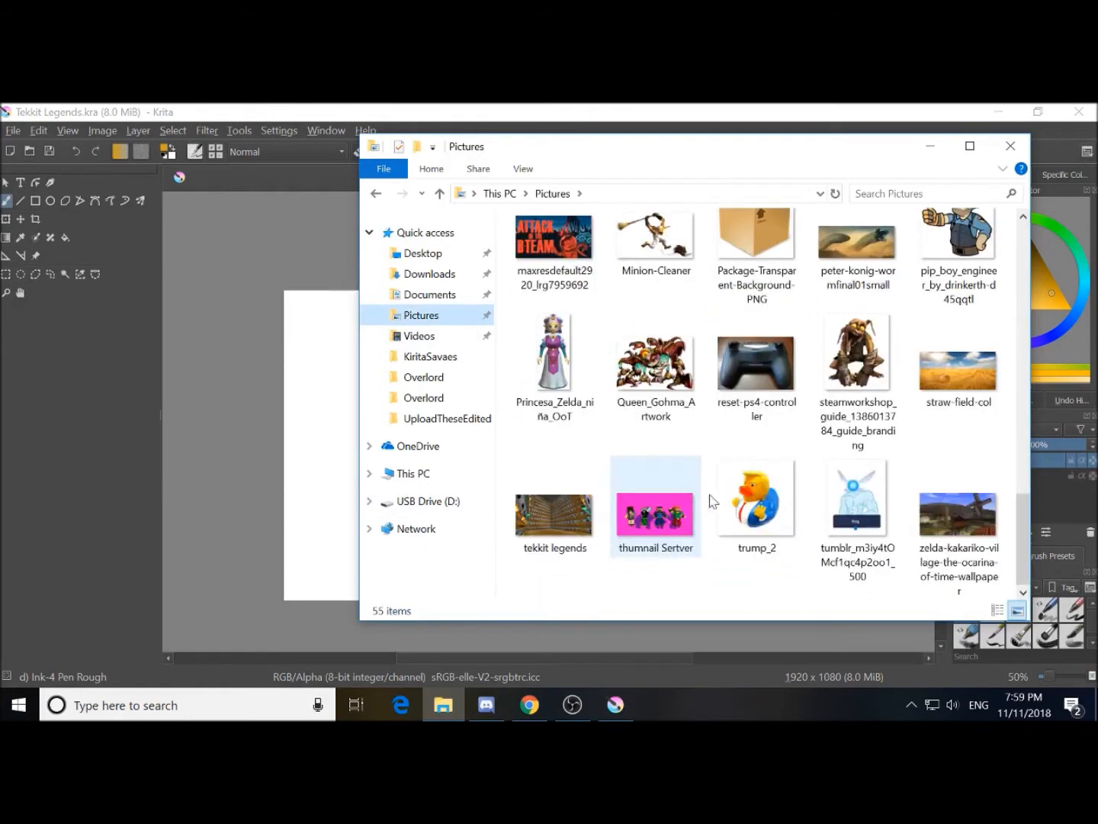
pyautogui.moveTo(560, 526); pyautogui.dragTo(273, 494)
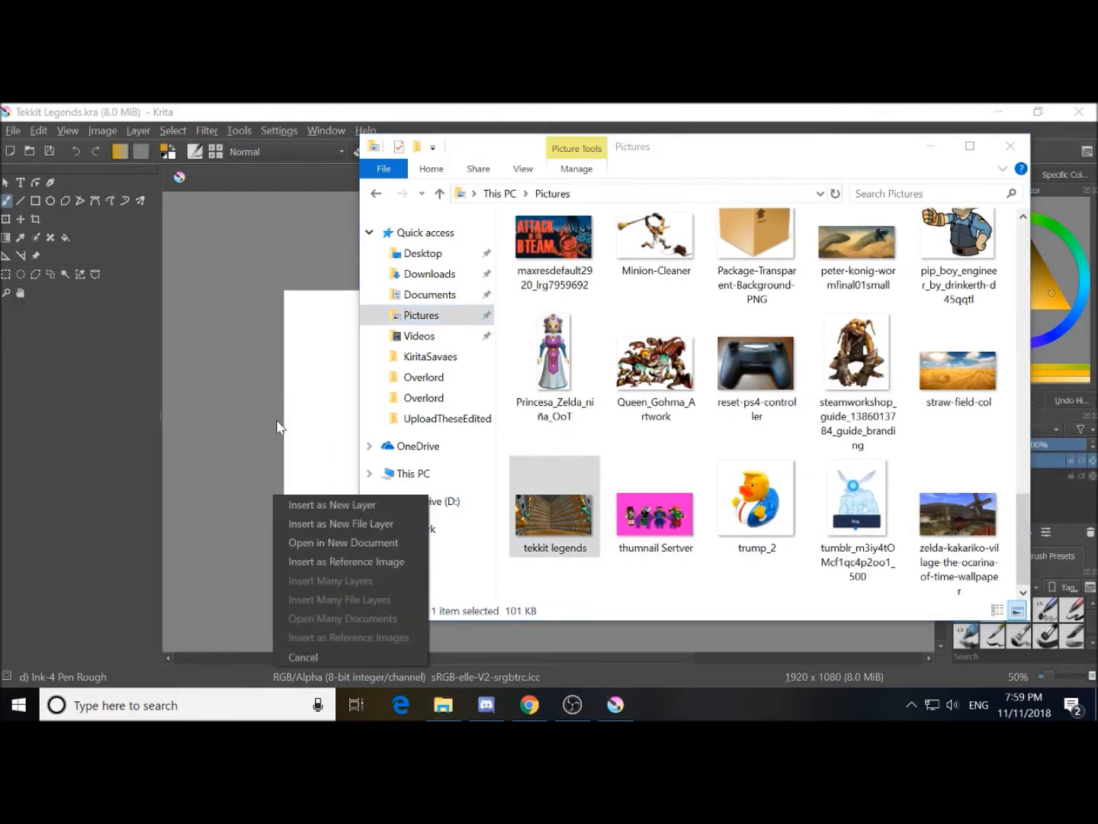
pyautogui.click(300, 501)
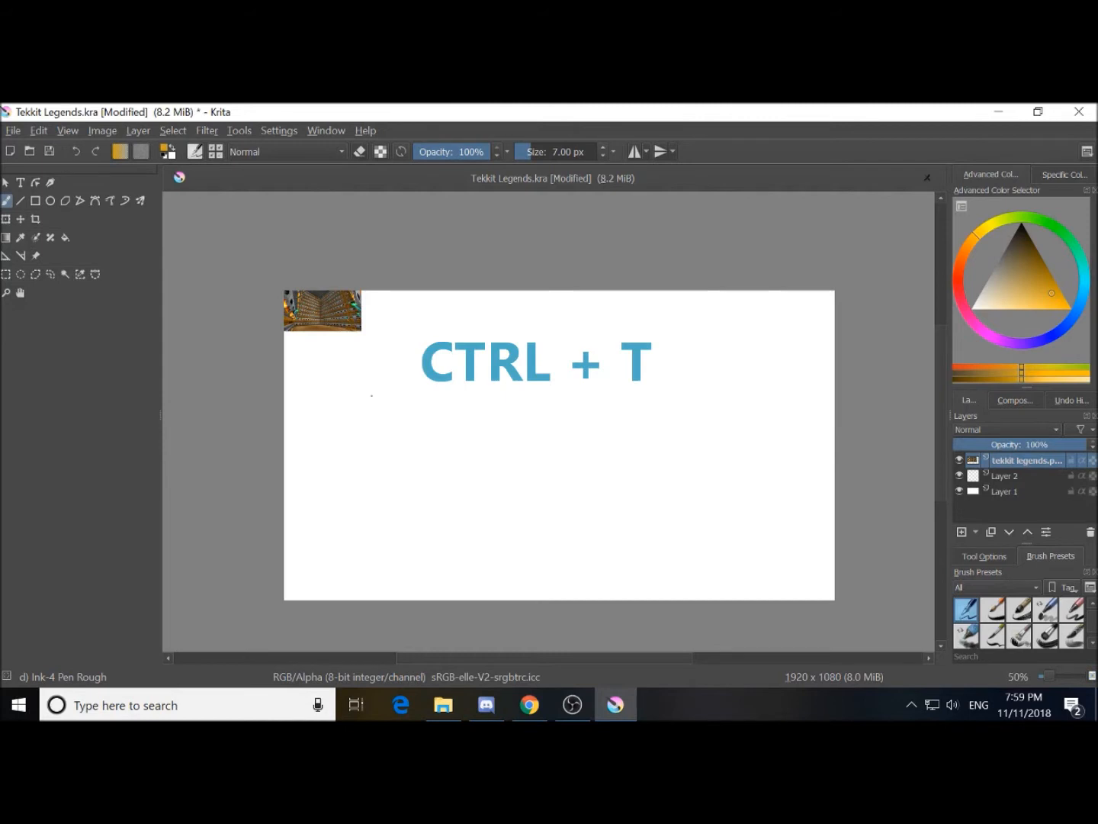
# Transform the "tekkit legends" image layer, scaling it up proportionally to cover the entire canvas, and save the document
pyautogui.hotkey('ctrl', 't')
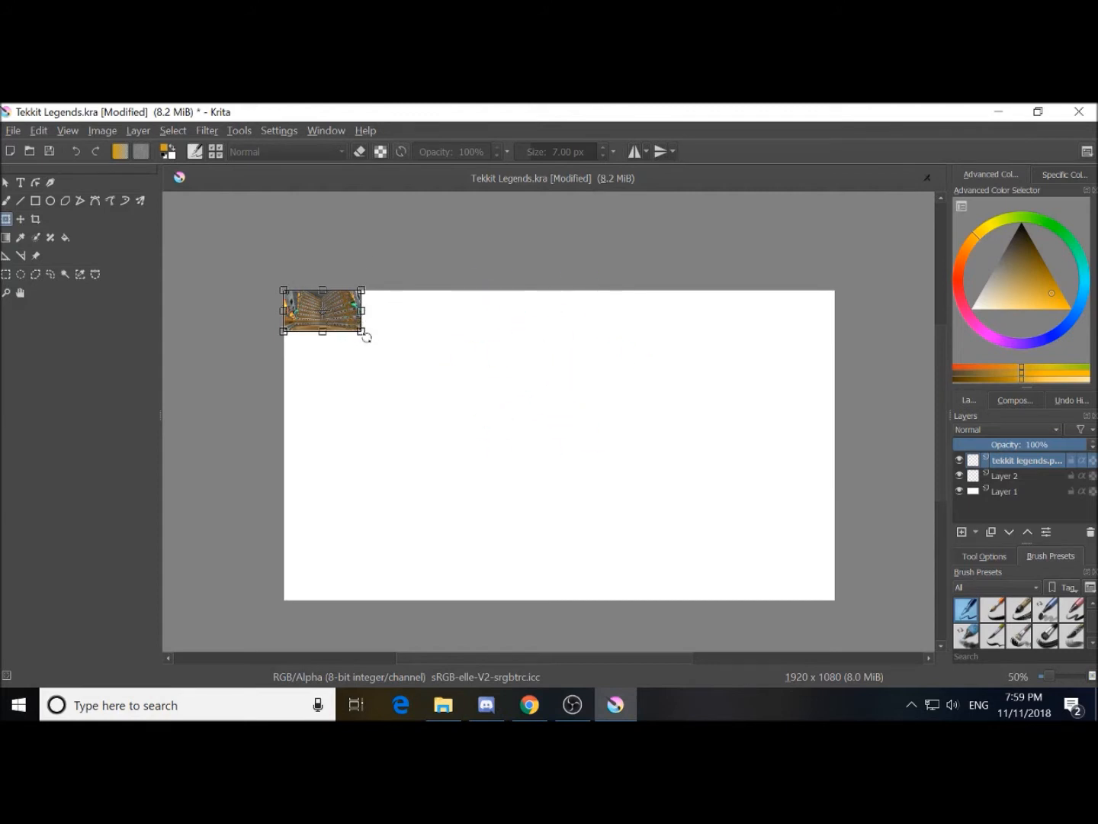
pyautogui.moveTo(367, 336); pyautogui.dragTo(466, 410)
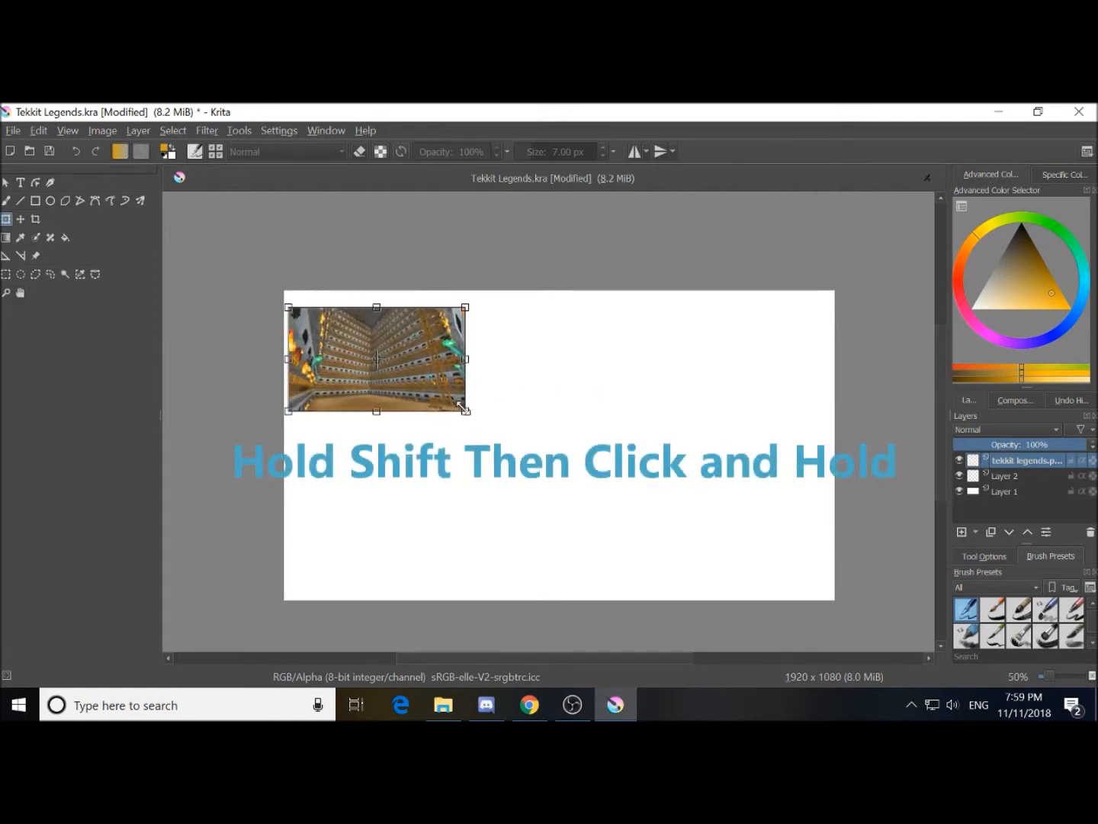
pyautogui.moveTo(464, 409); pyautogui.dragTo(858, 594)
pyautogui.moveTo(773, 564)
pyautogui.mouseDown()
pyautogui.moveTo(765, 541)
pyautogui.moveTo(776, 539)
pyautogui.mouseUp()
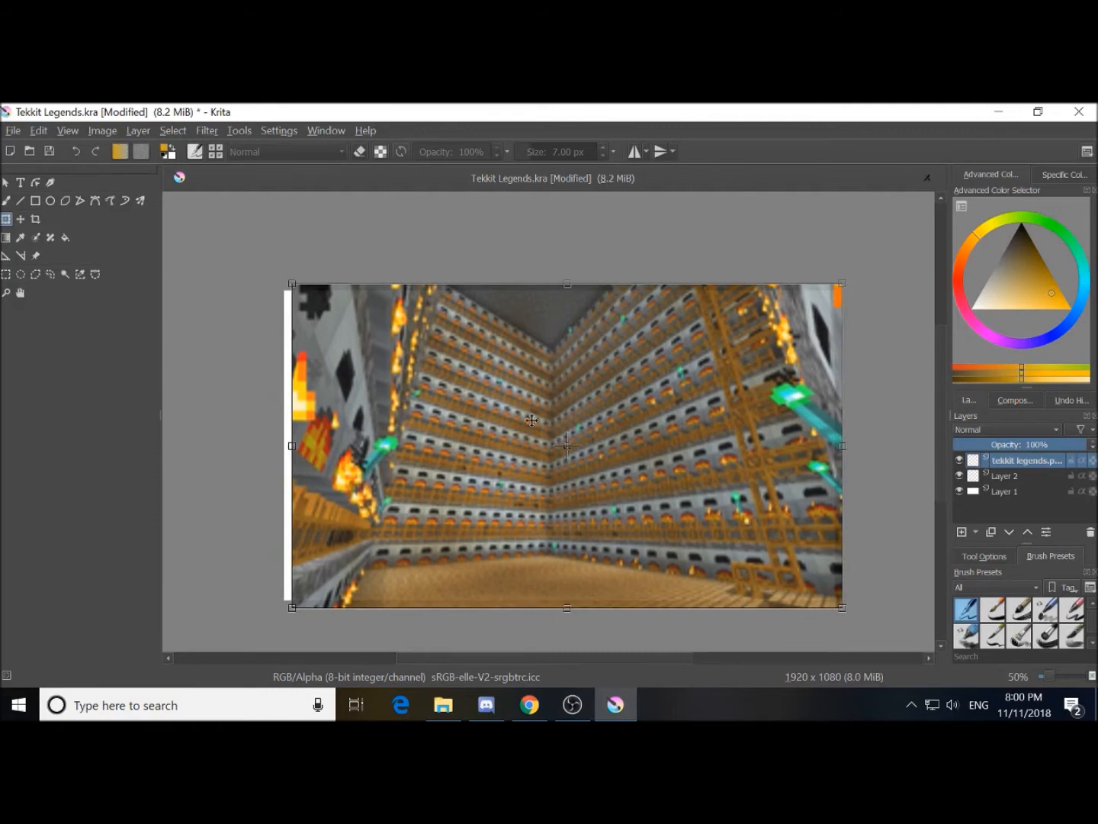
pyautogui.moveTo(287, 281); pyautogui.dragTo(277, 270)
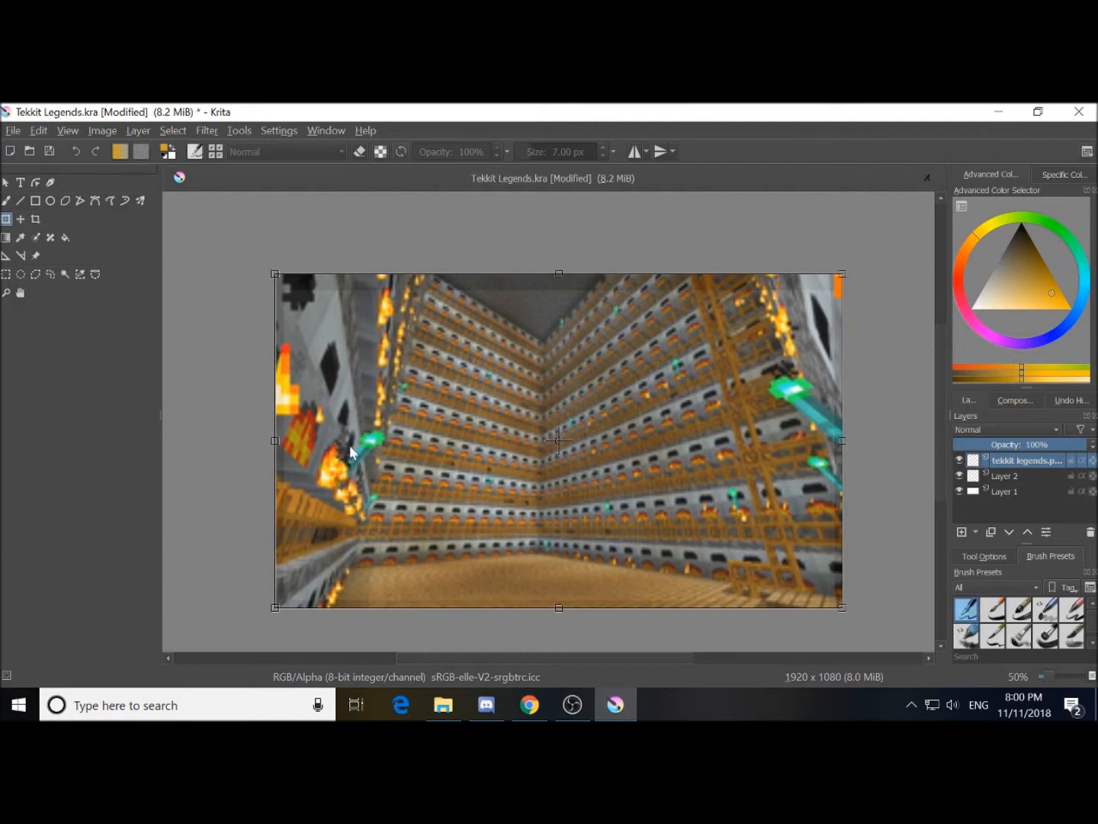
pyautogui.press('Return')
pyautogui.hotkey('ctrl', 's')
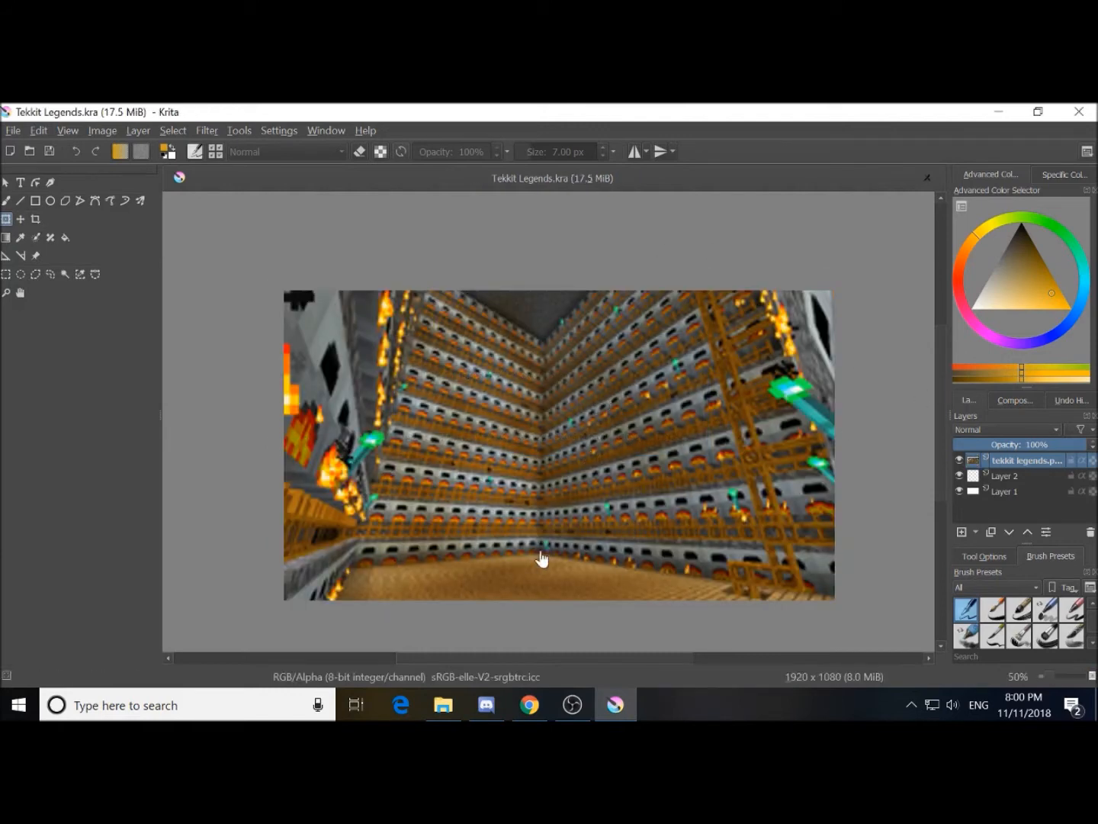
# Insert the Tekkit Legends logo from the Logos folder in Pictures into the document as a new layer
pyautogui.click(443, 703)
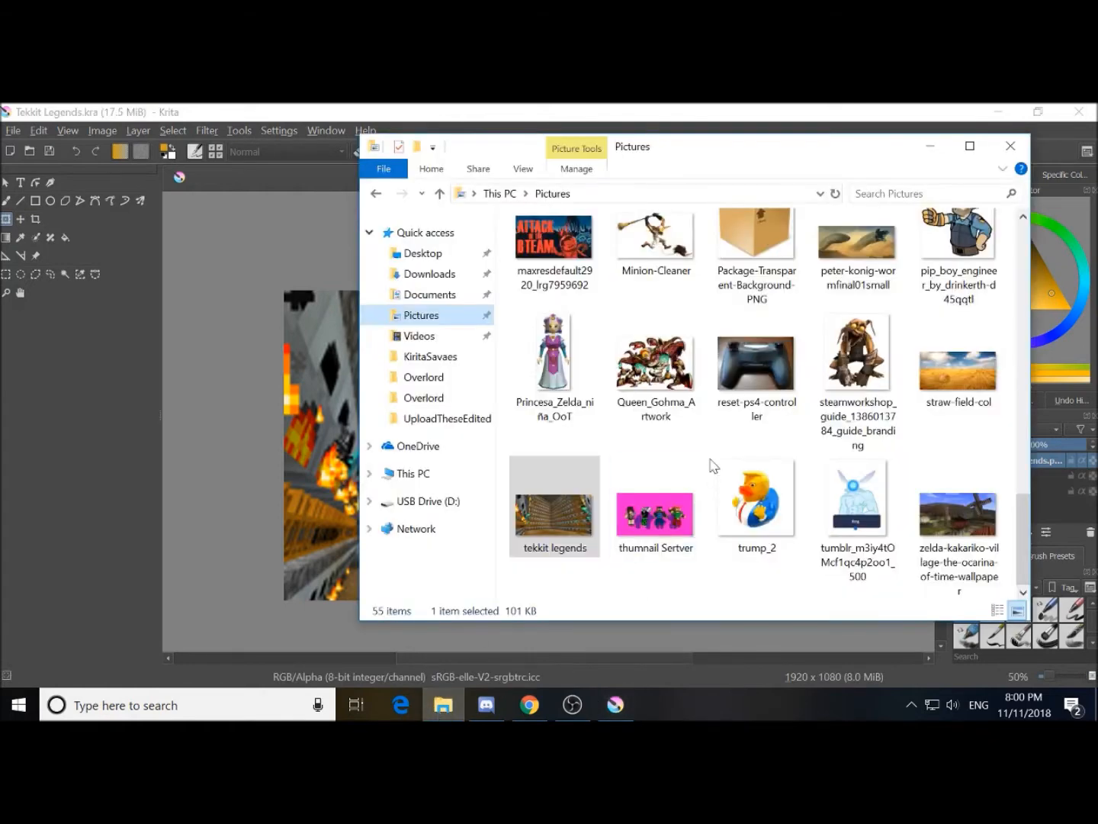
pyautogui.scroll(5, 710, 464)
pyautogui.doubleClick(857, 275)
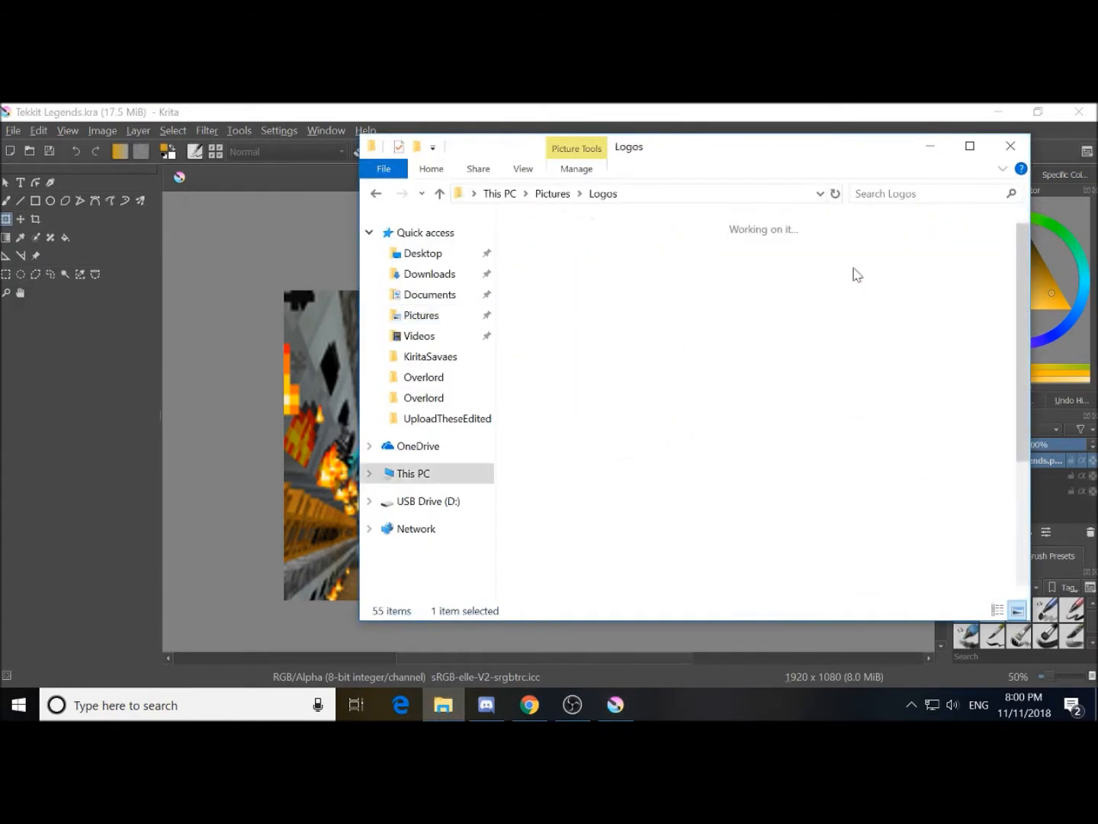
pyautogui.moveTo(576, 391); pyautogui.dragTo(309, 444)
pyautogui.click(321, 456)
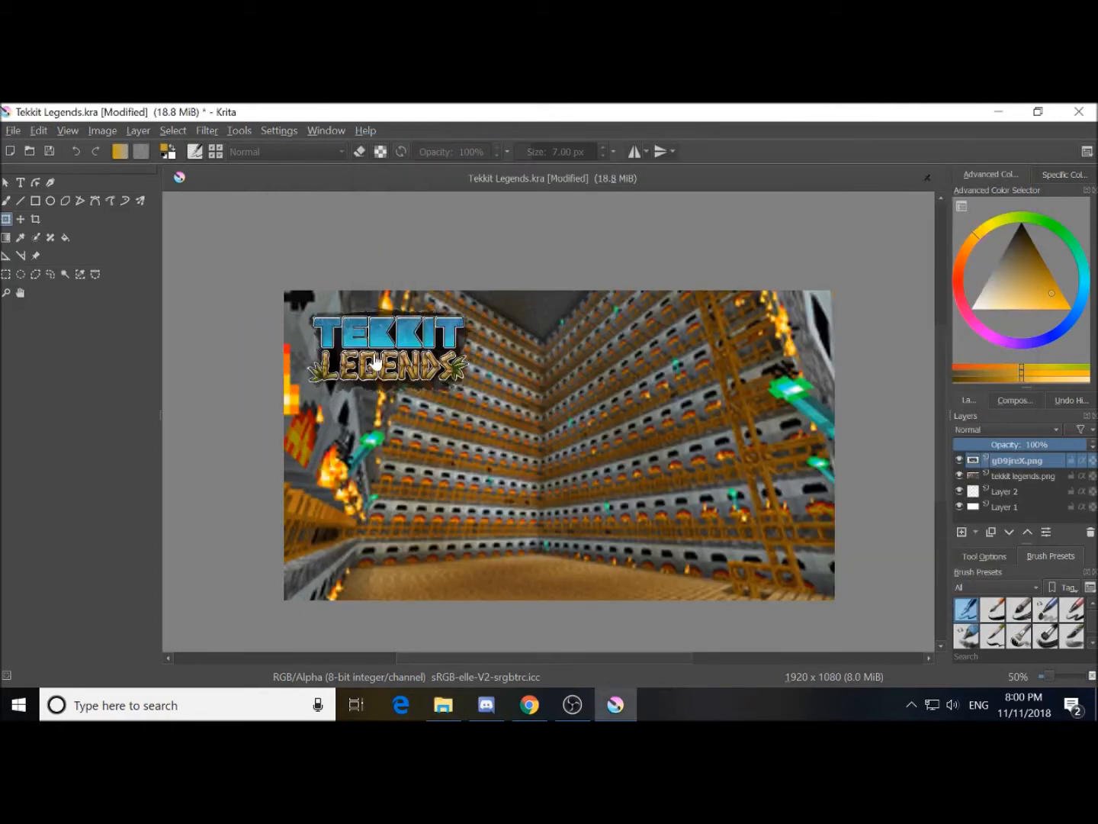
# Enlarge the Tekkit Legends logo to fill most of the canvas width, place it in the upper middle, and save the document
pyautogui.click(429, 357)
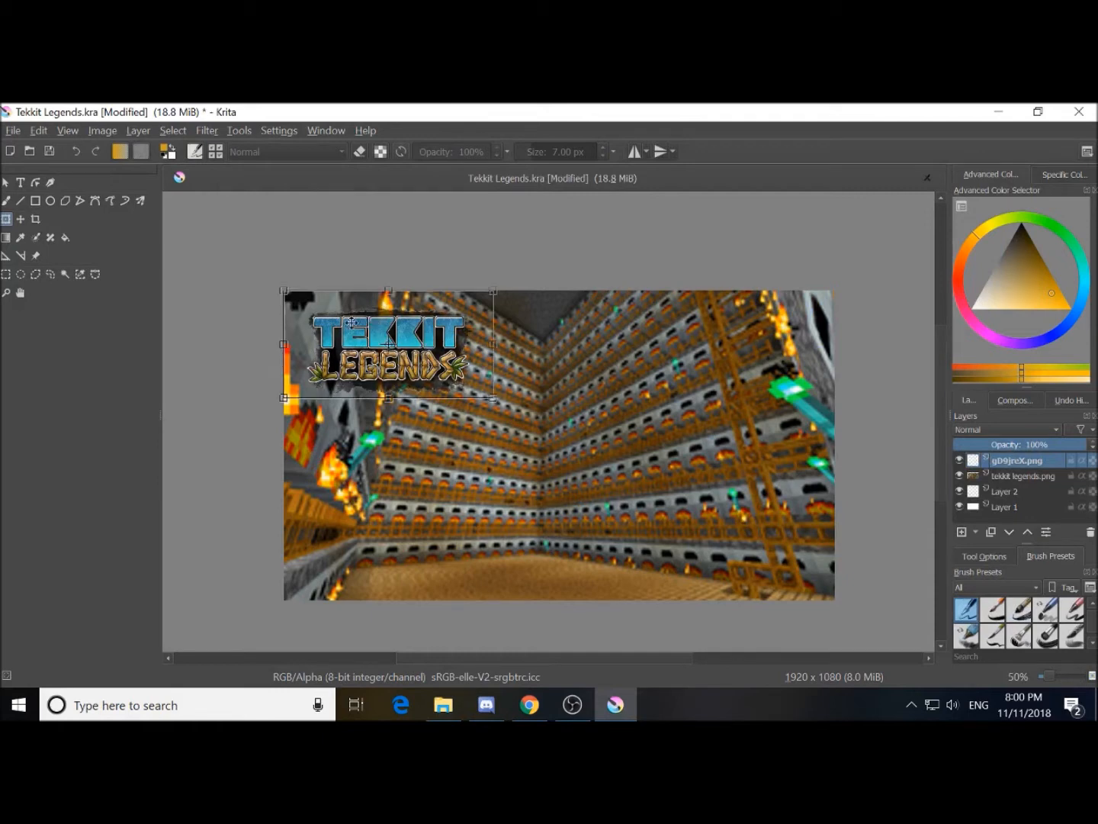
pyautogui.moveTo(374, 322); pyautogui.dragTo(672, 405)
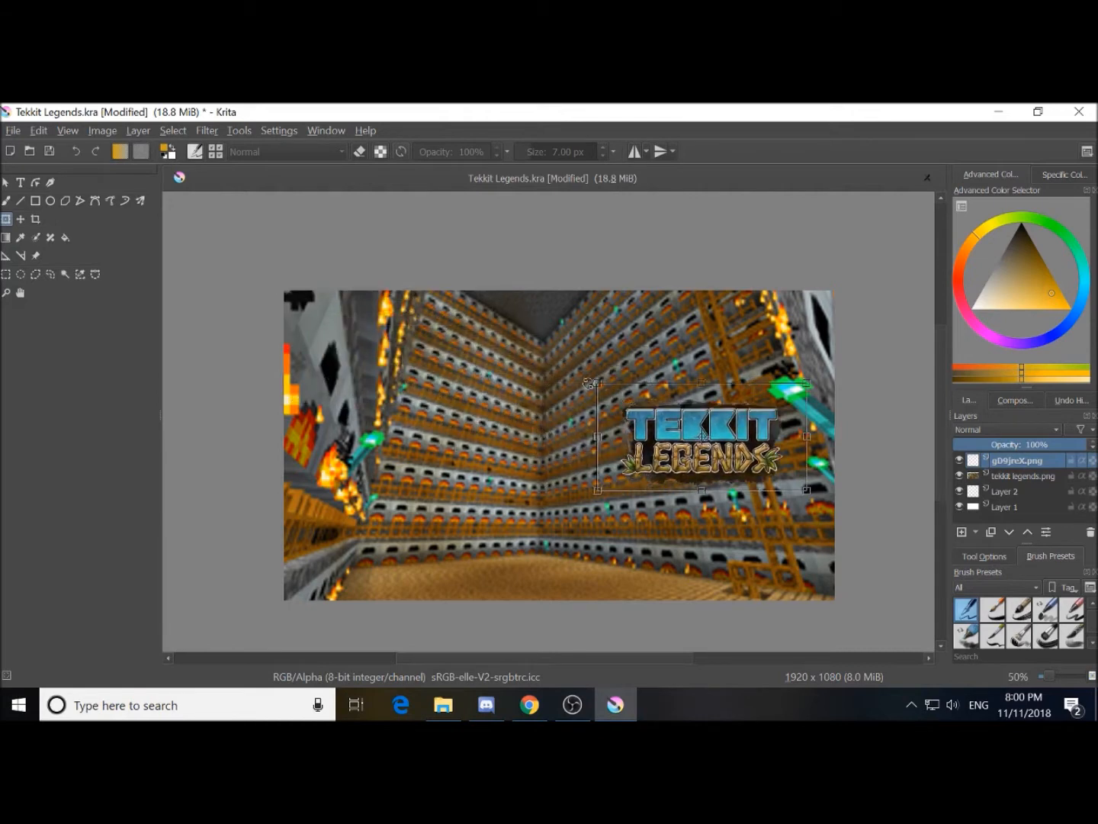
pyautogui.moveTo(597, 381); pyautogui.dragTo(360, 263)
pyautogui.moveTo(633, 424); pyautogui.dragTo(665, 439)
pyautogui.moveTo(376, 270); pyautogui.dragTo(351, 262)
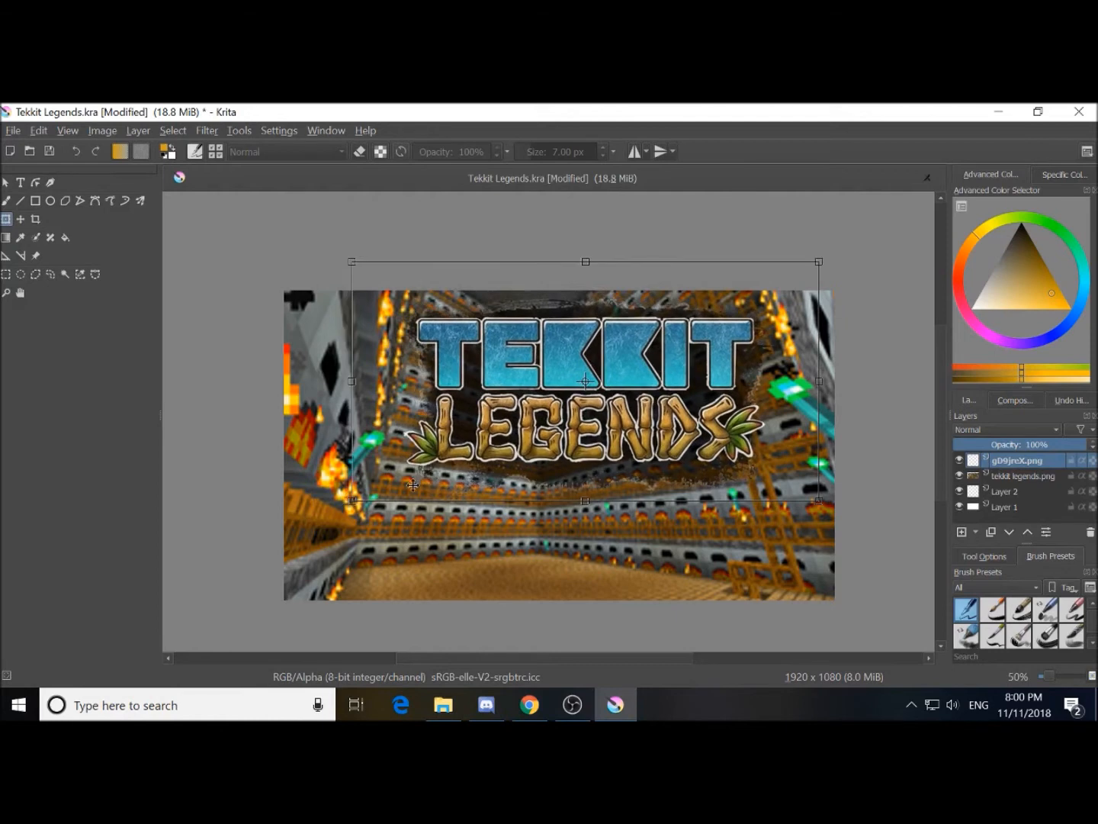
pyautogui.hotkey('ctrl', 's')
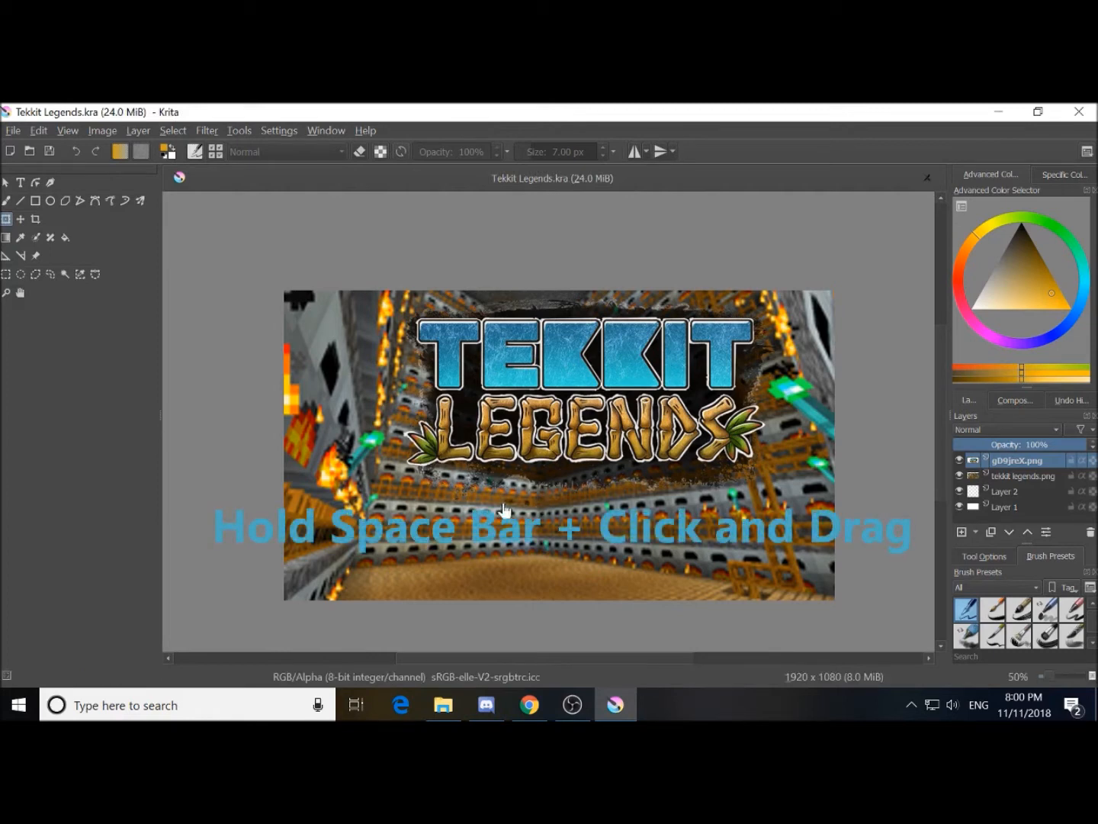
pyautogui.click(525, 551)
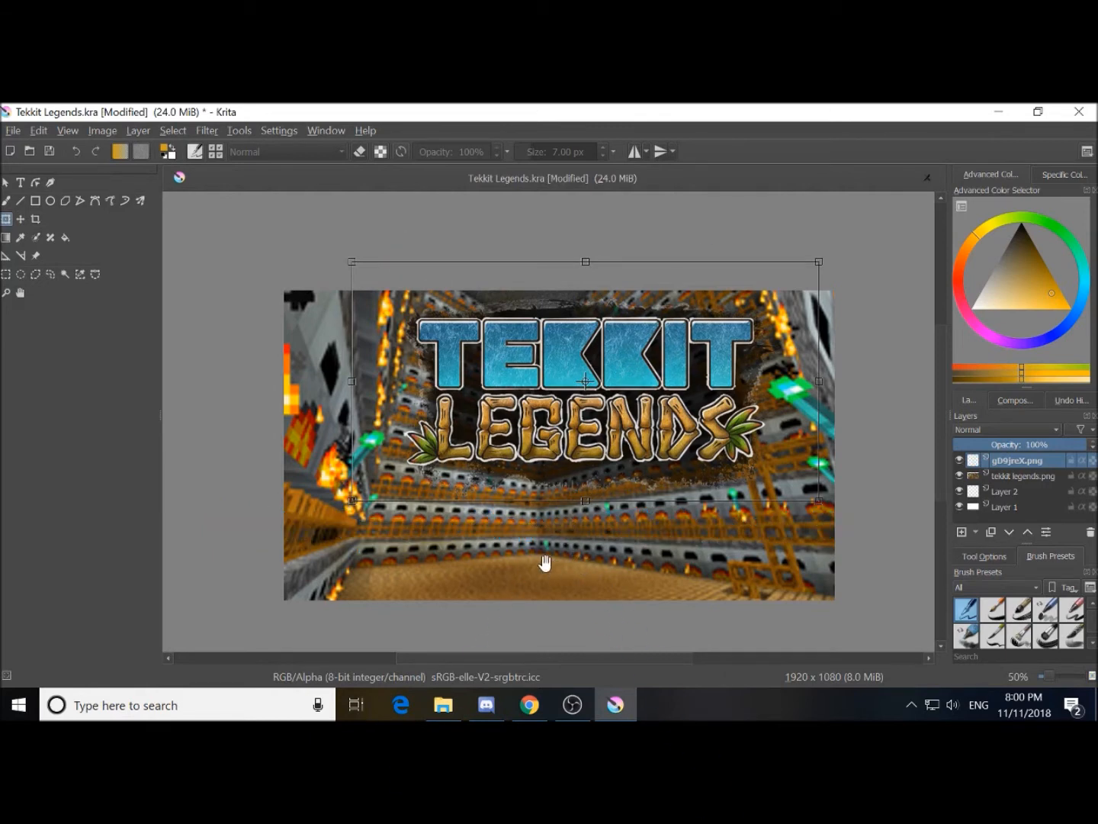
pyautogui.moveTo(540, 545); pyautogui.dragTo(550, 500)
pyautogui.press('Return')
pyautogui.moveTo(558, 499); pyautogui.dragTo(569, 525)
pyautogui.scroll(2, 569, 525)
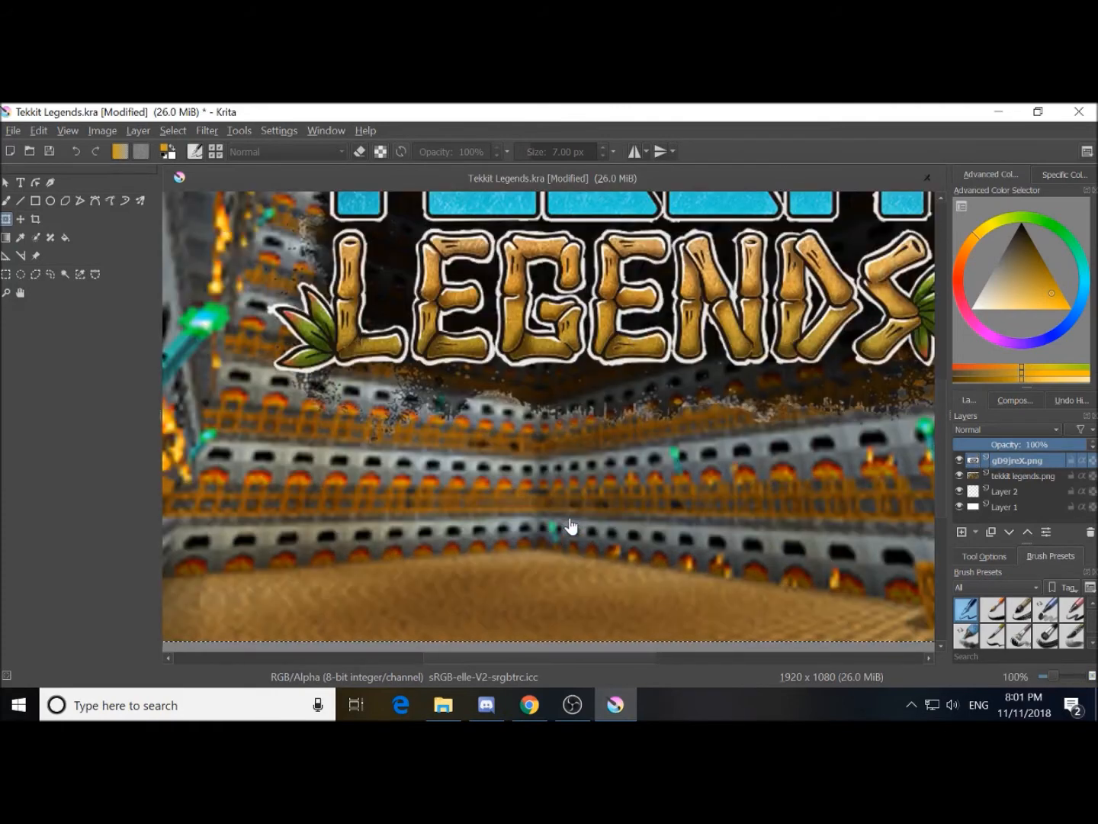
pyautogui.scroll(-2, 570, 526)
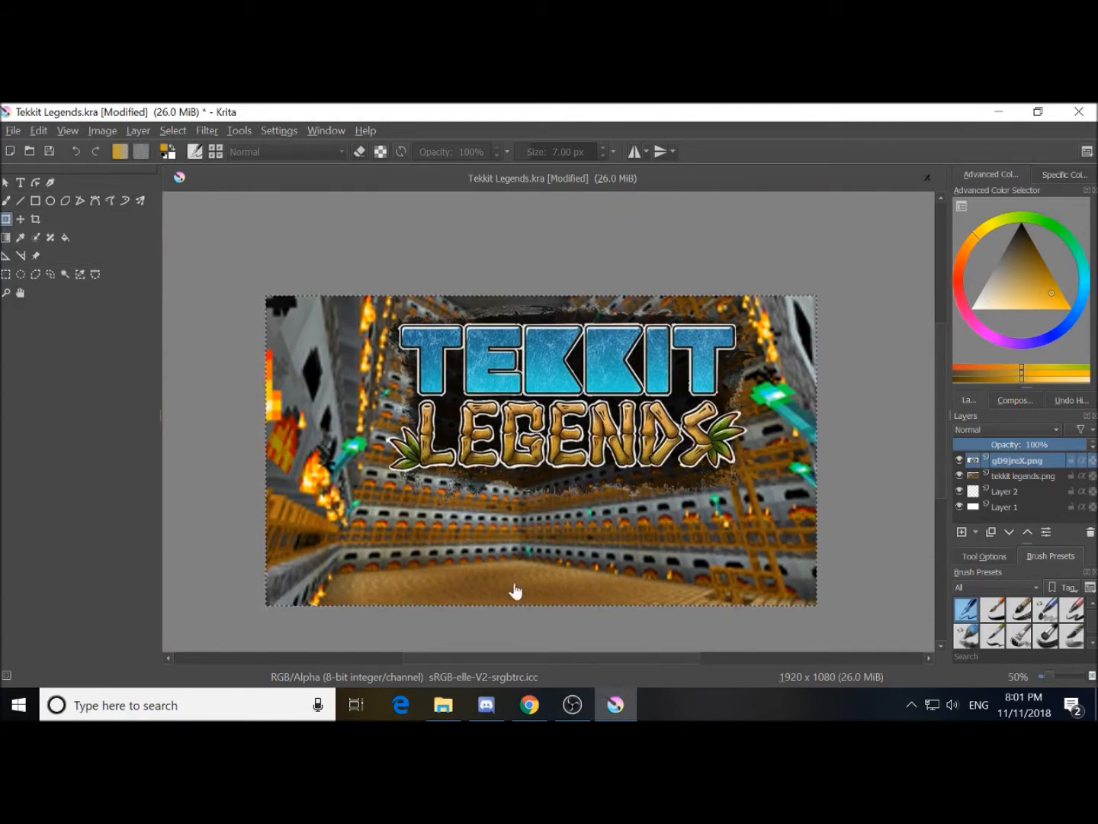
# Add a new layer, create a text box below the logo, and replace its placeholder text with "Stream"
pyautogui.click(961, 532)
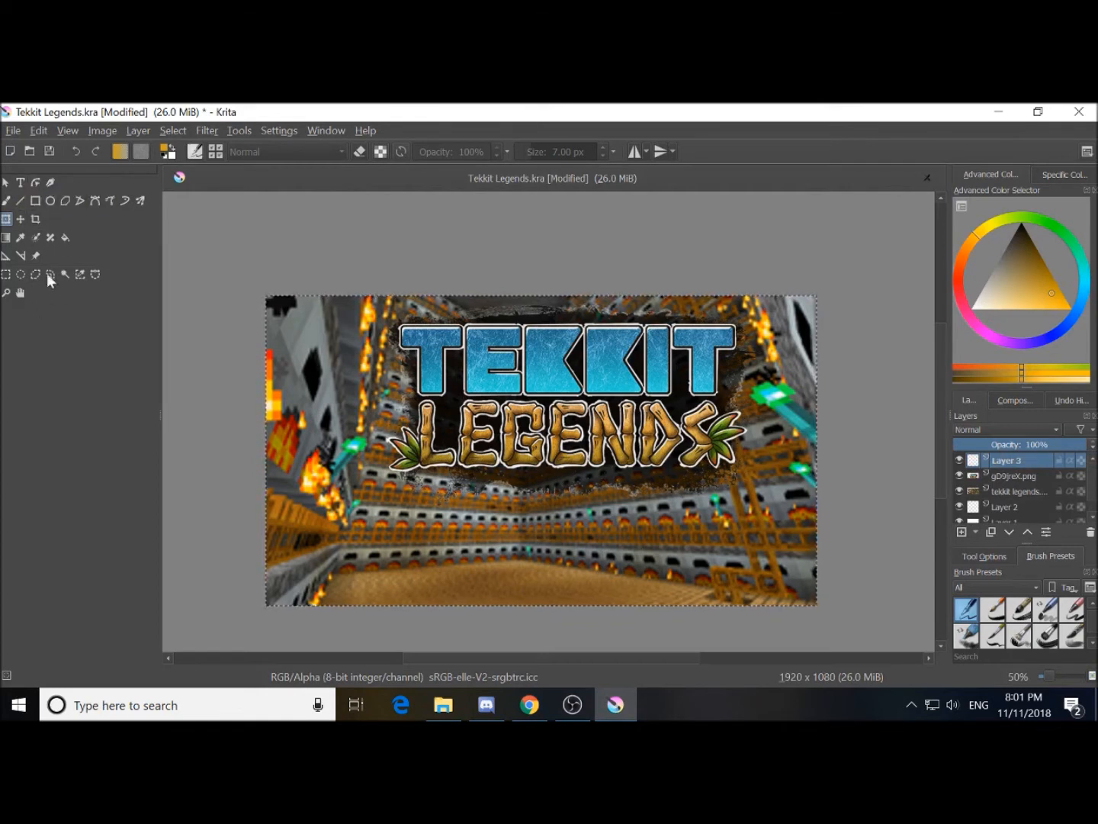
pyautogui.click(21, 183)
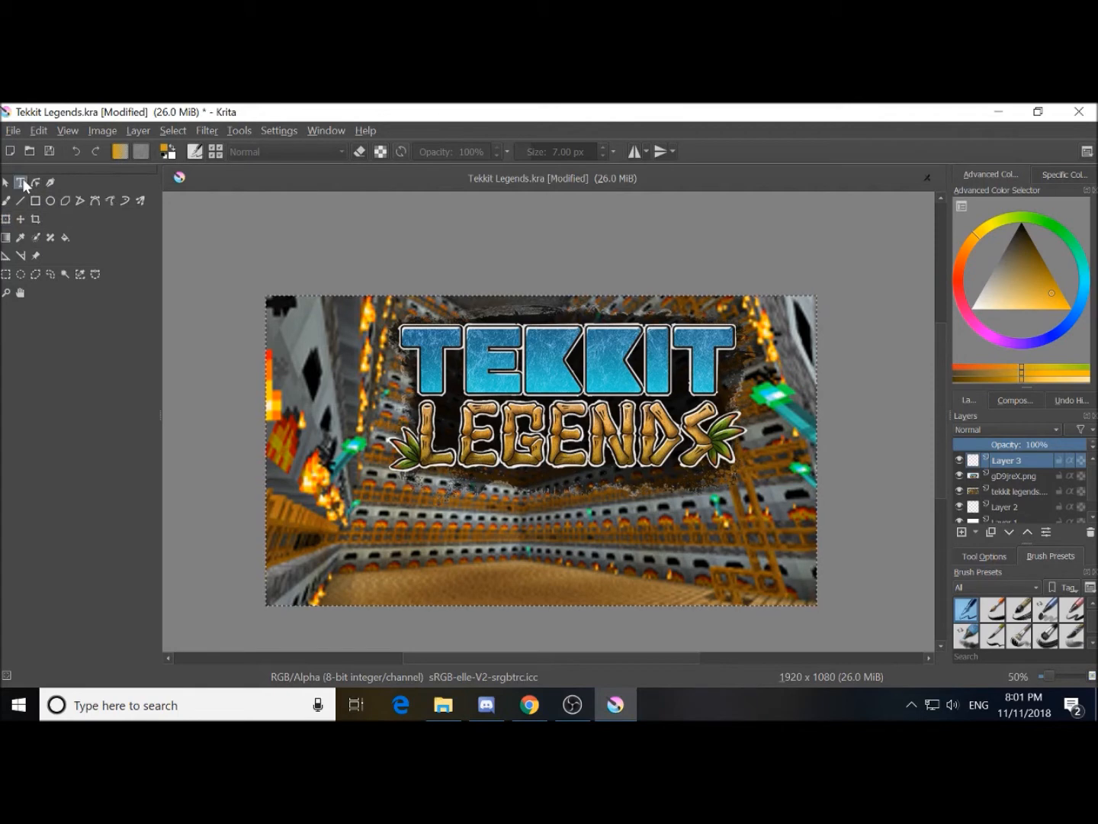
pyautogui.moveTo(374, 493); pyautogui.dragTo(673, 589)
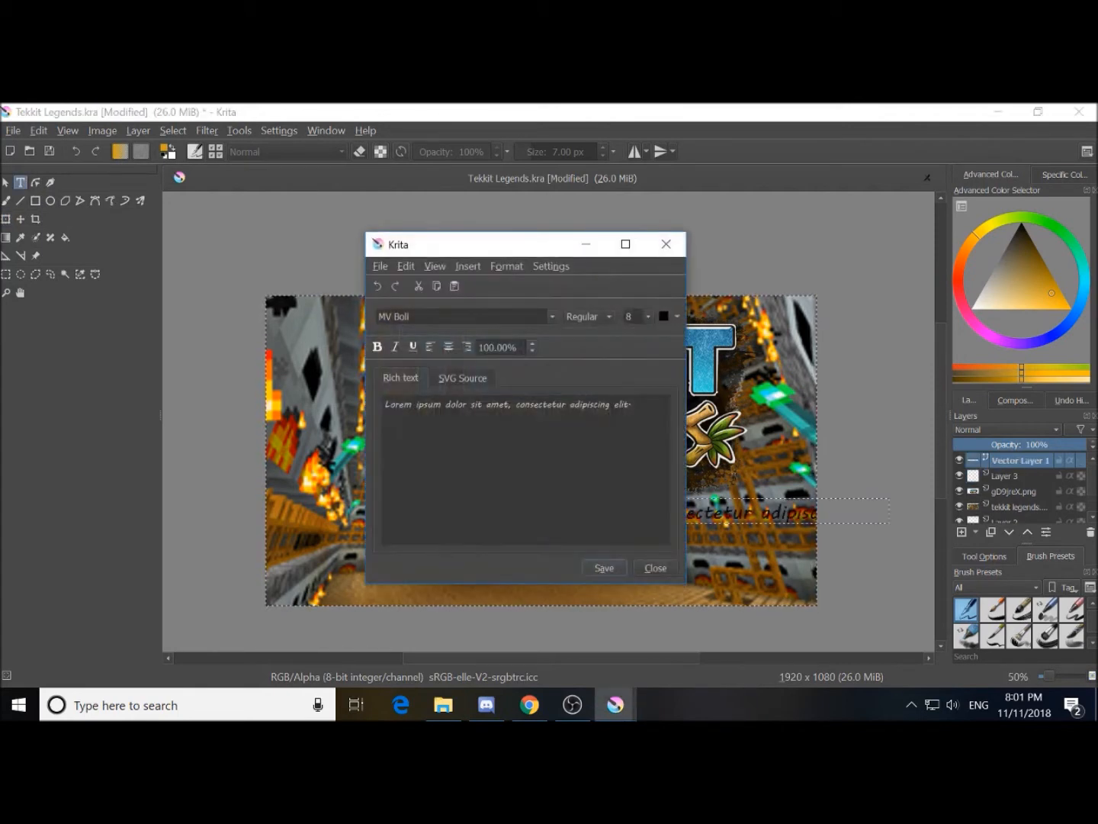
pyautogui.hotkey('ctrl', 'a')
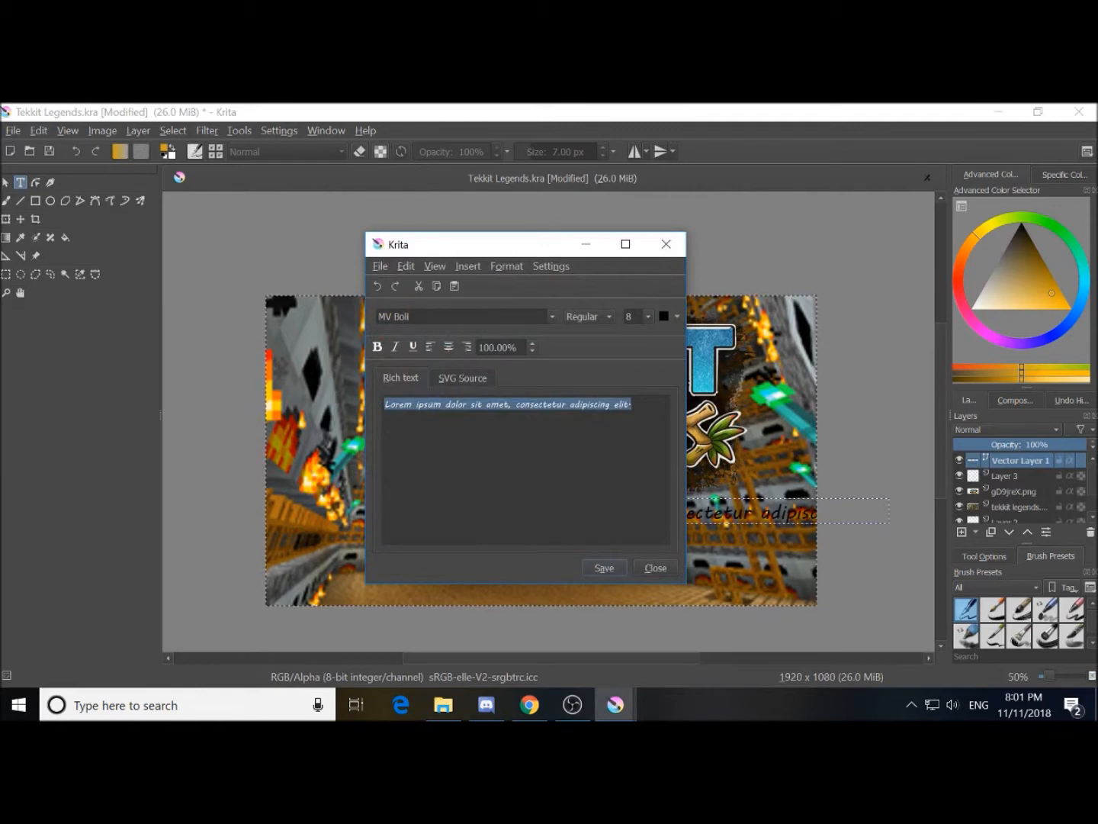
pyautogui.press('Delete')
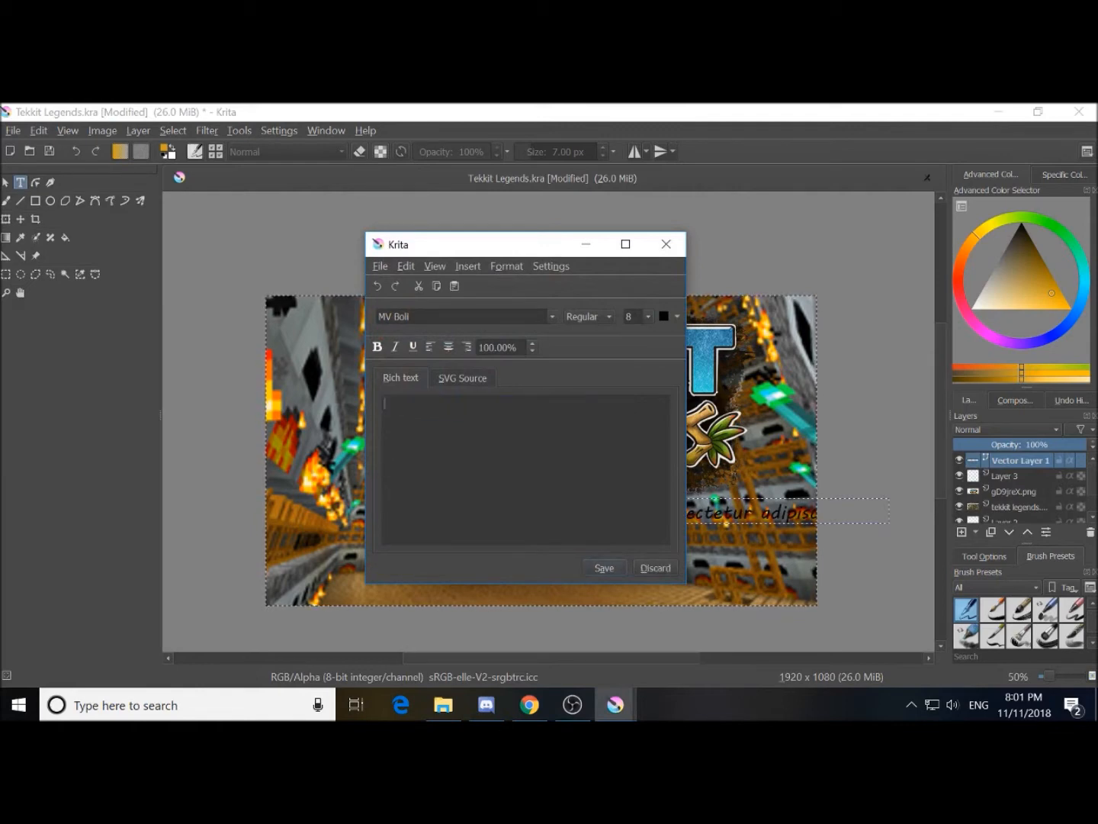
pyautogui.write('Stream')
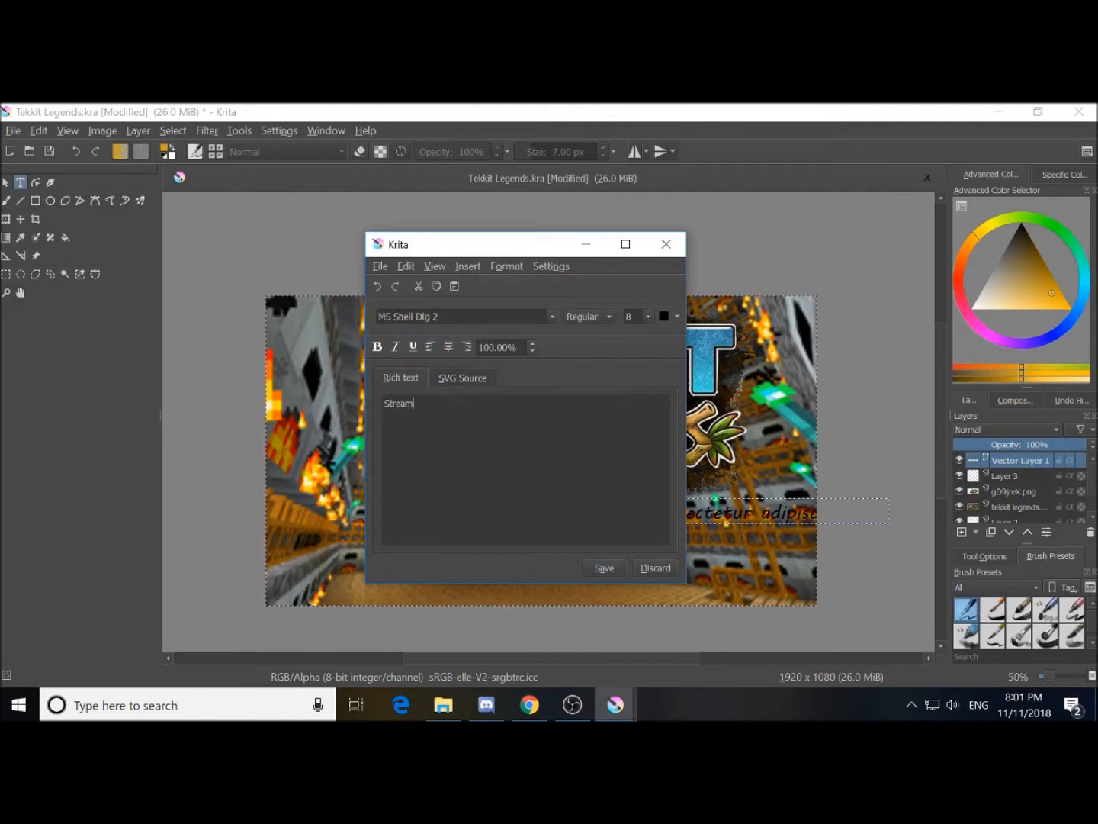
# Format the "Stream" text as bold, size 18, in blue, and save it to the canvas
pyautogui.hotkey('ctrl', 'a')
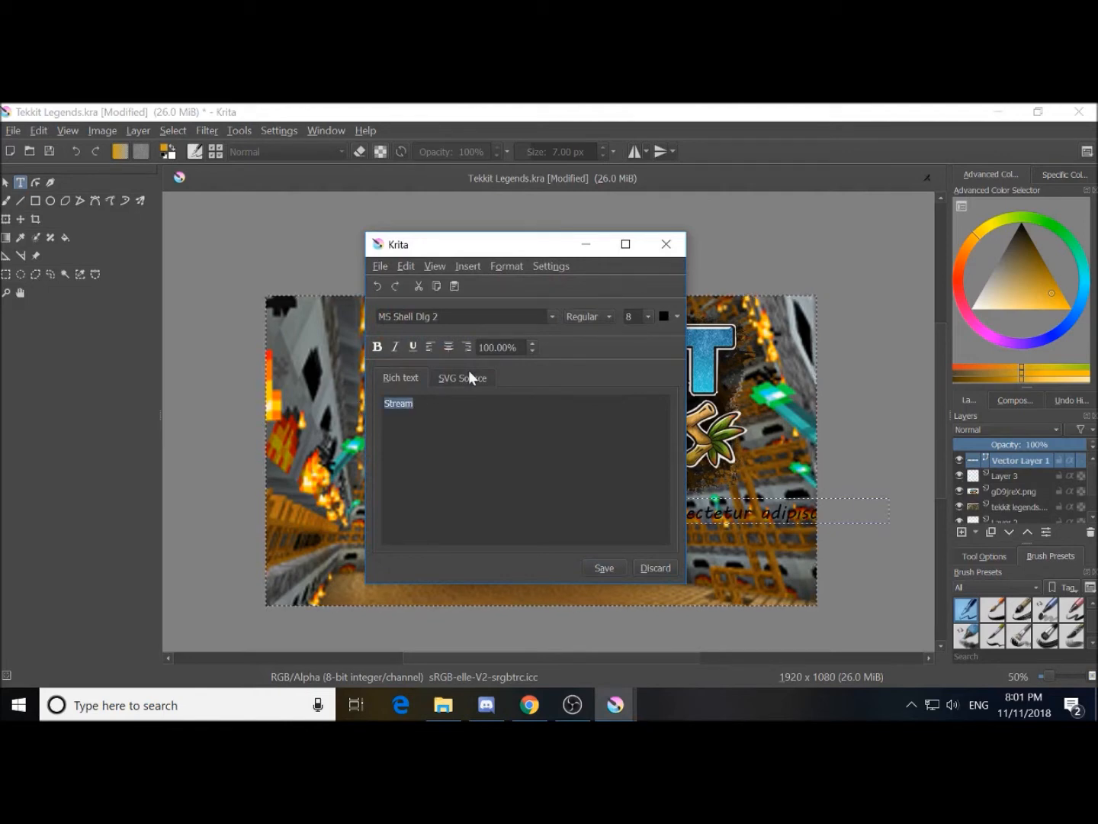
pyautogui.click(377, 347)
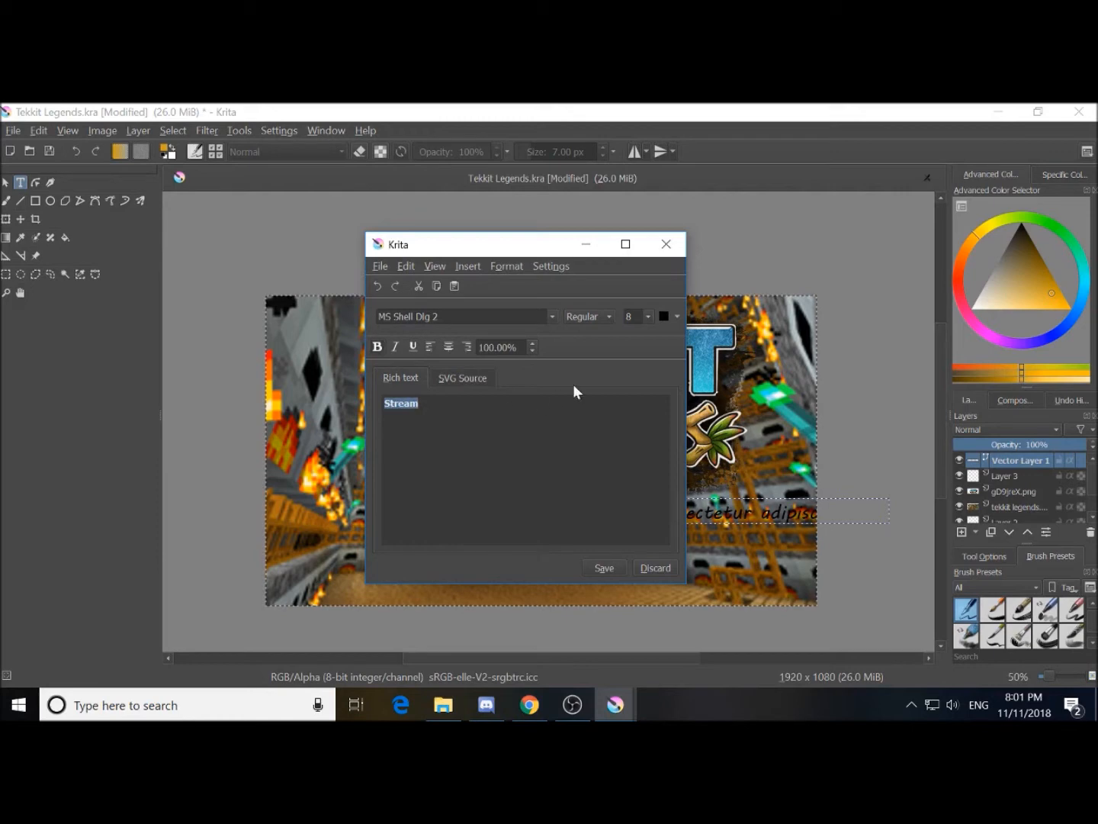
pyautogui.click(648, 318)
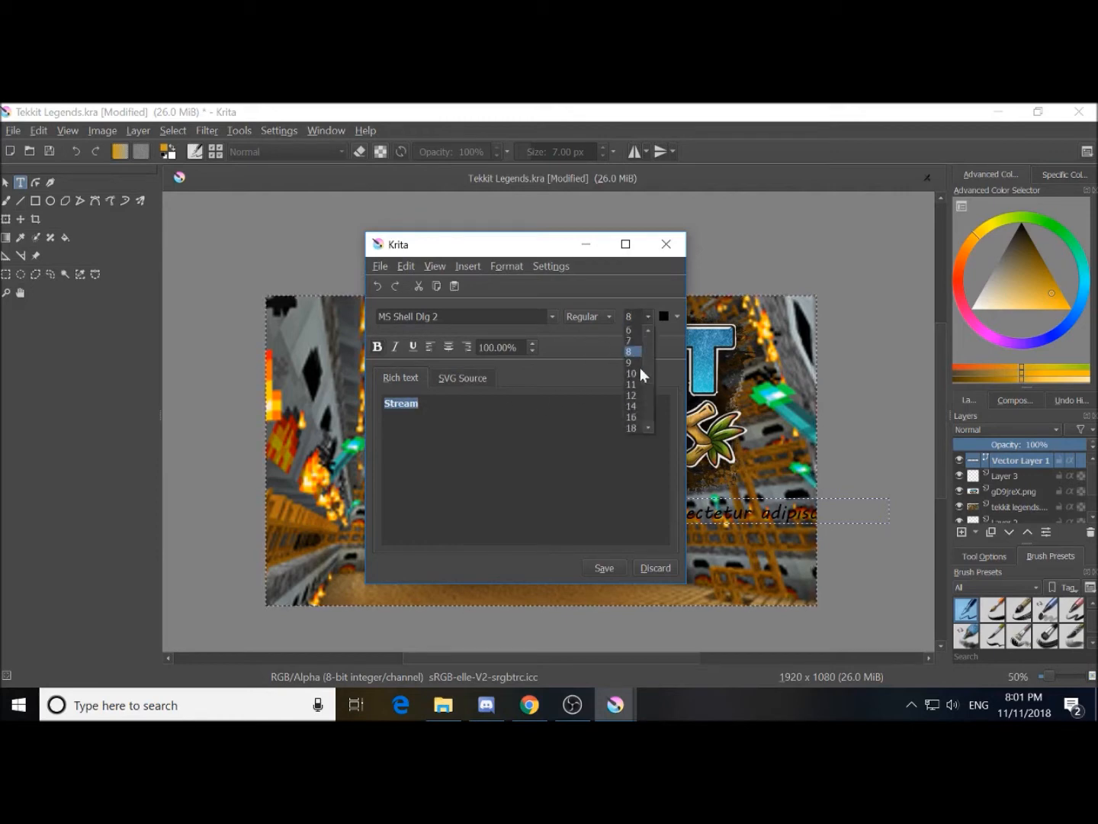
pyautogui.click(630, 428)
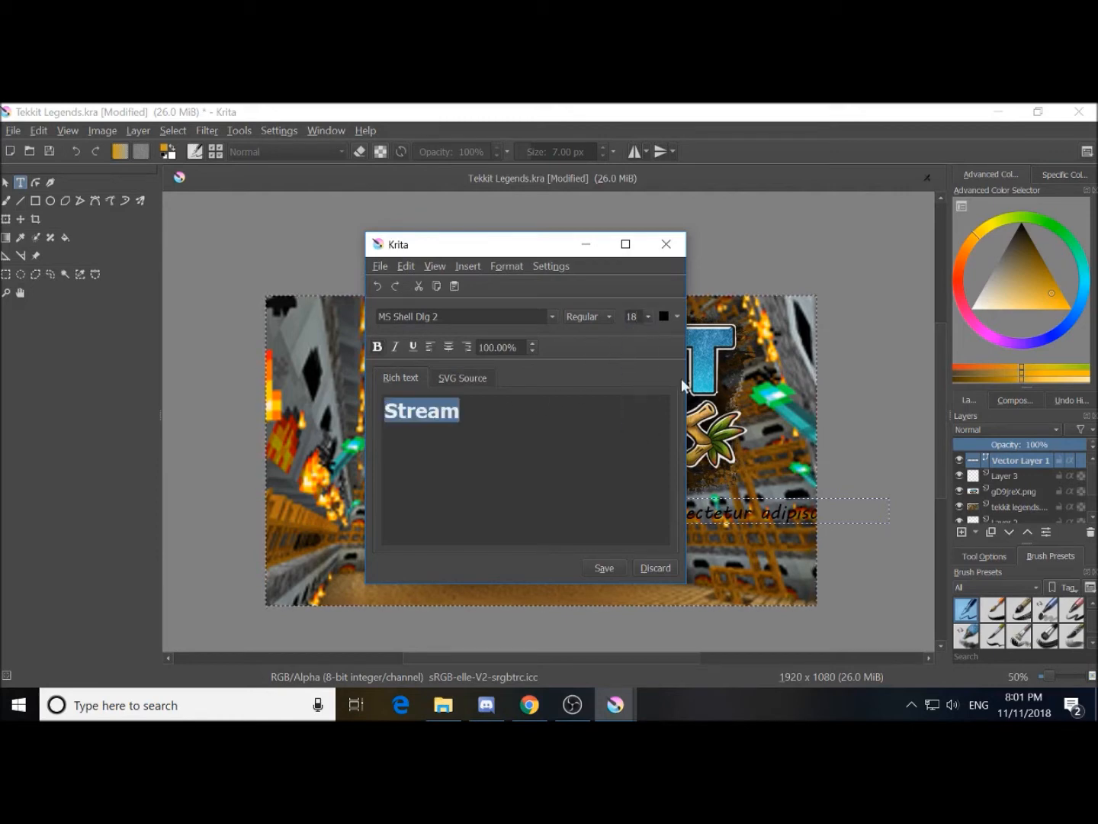
pyautogui.click(678, 316)
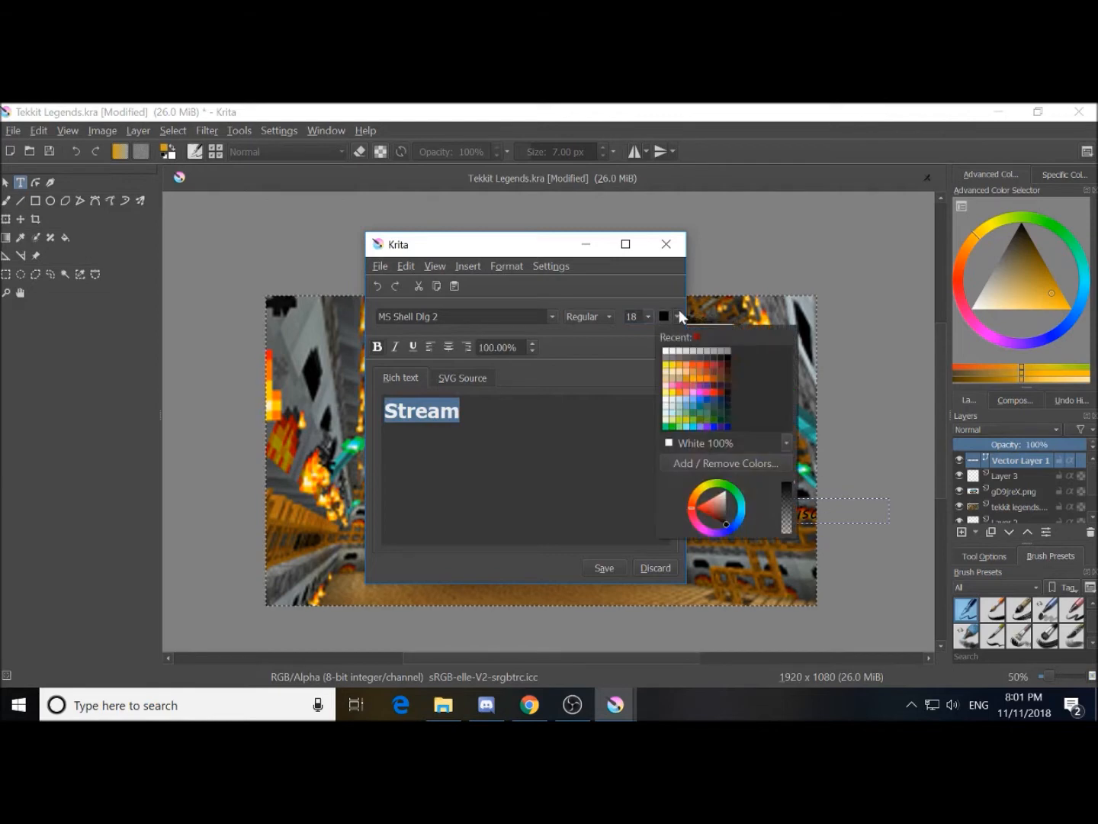
pyautogui.click(704, 396)
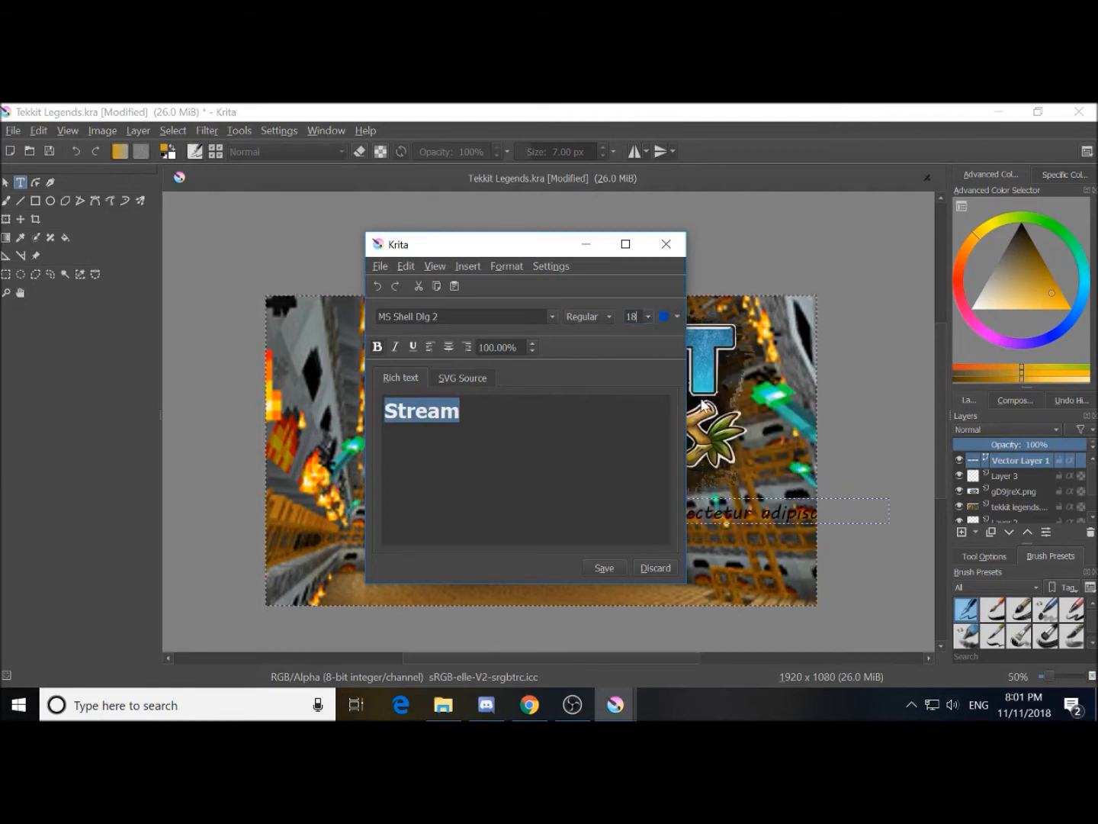
pyautogui.click(602, 567)
pyautogui.click(666, 571)
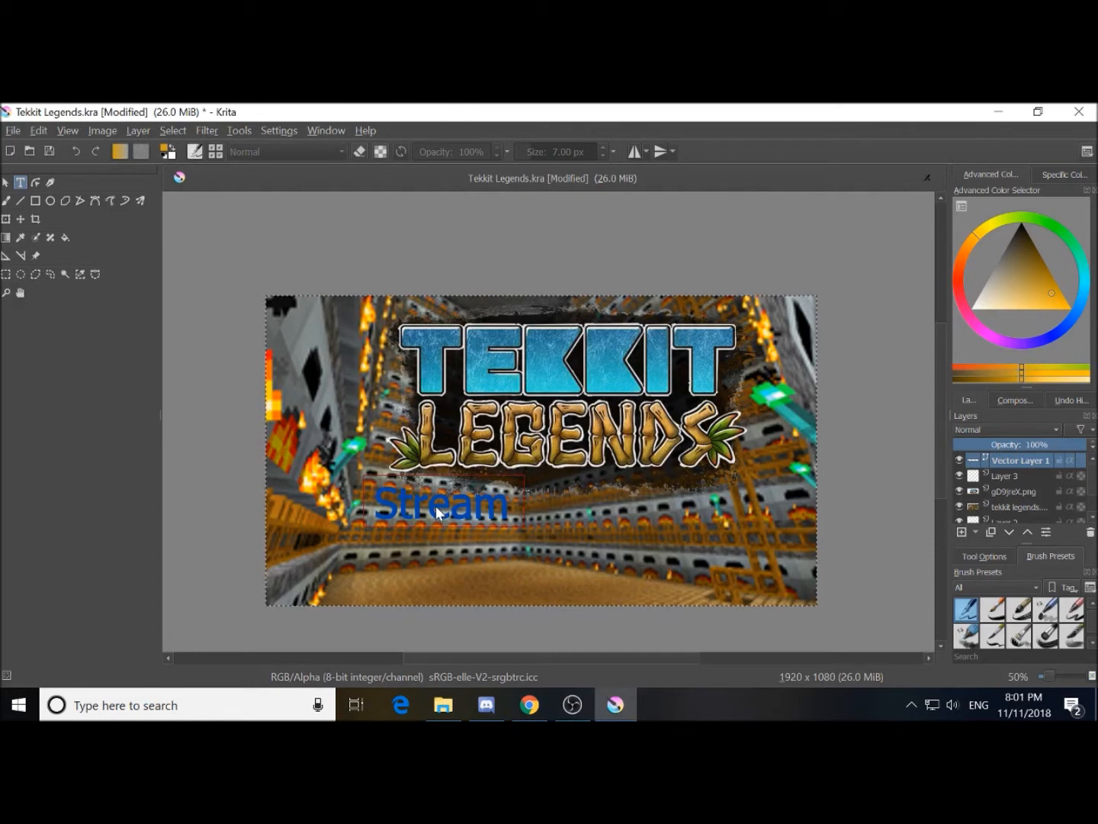
# Select the "Stream" text with a rectangular selection, enlarge it, place it below the logo slightly left of centre, and save the document
pyautogui.hotkey('ctrl', 't')
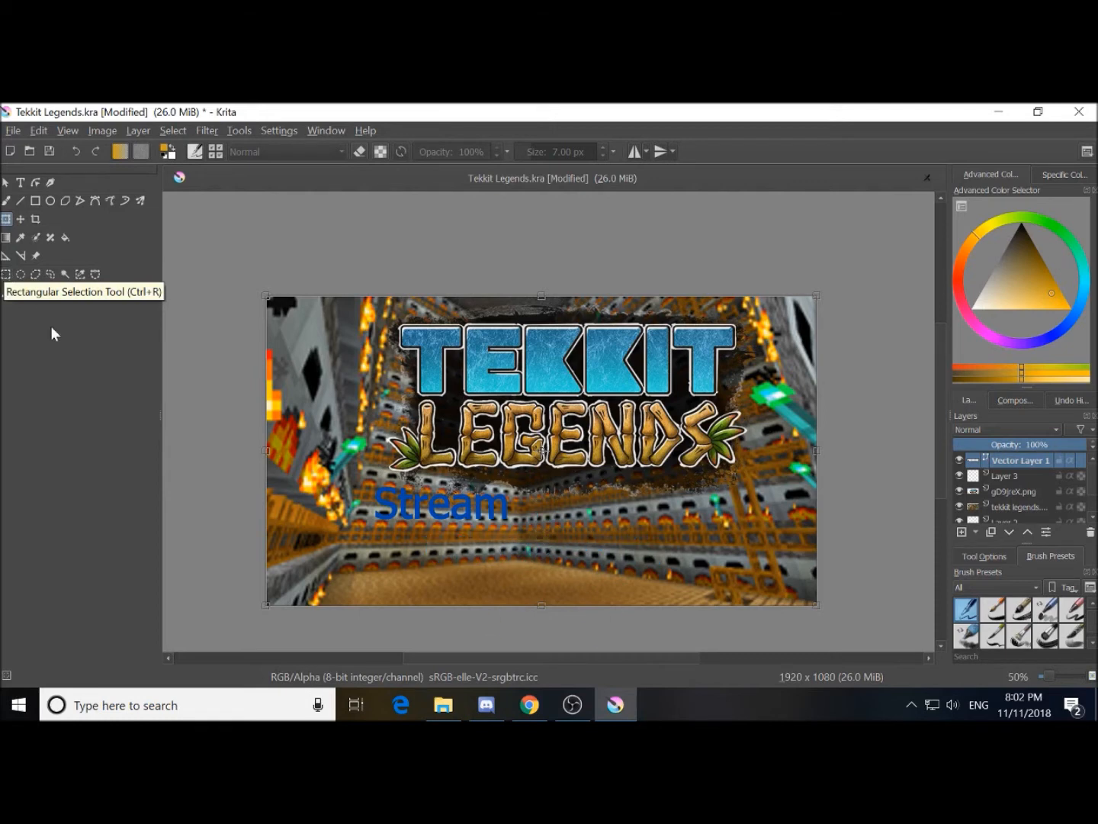
pyautogui.click(6, 275)
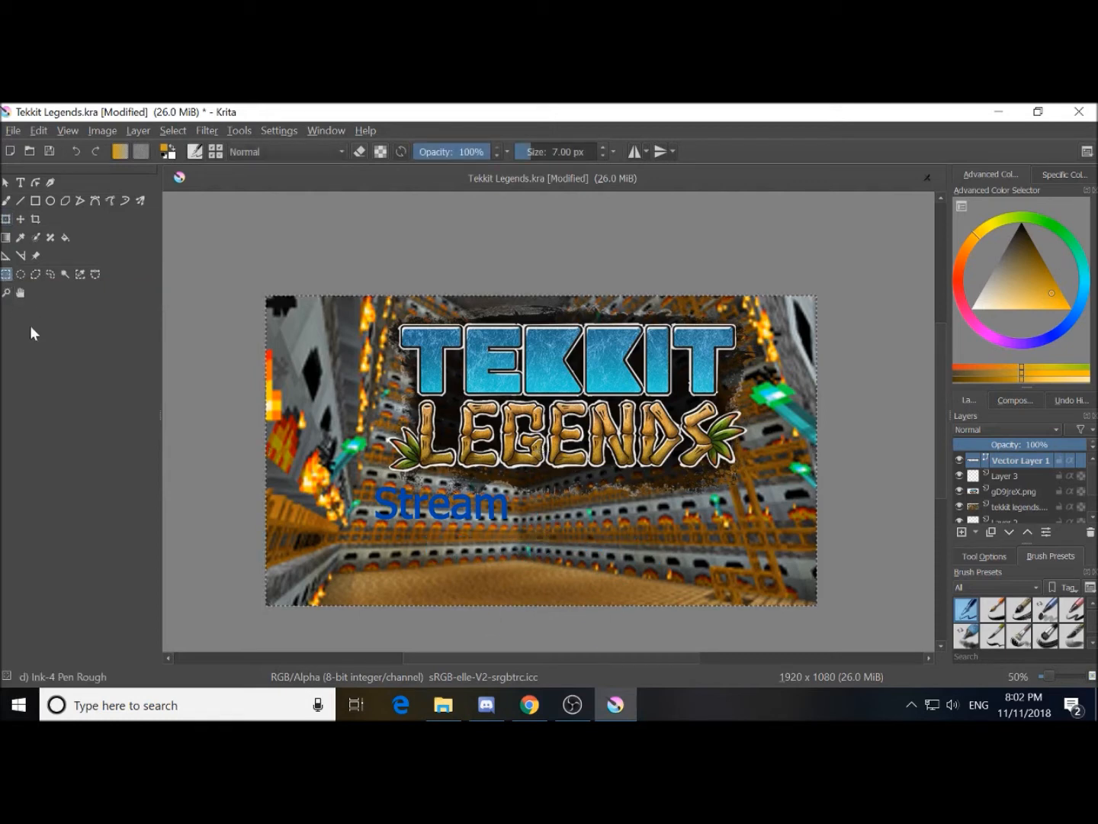
pyautogui.moveTo(364, 472); pyautogui.dragTo(515, 526)
pyautogui.hotkey('ctrl', 't')
pyautogui.moveTo(477, 498); pyautogui.dragTo(613, 535)
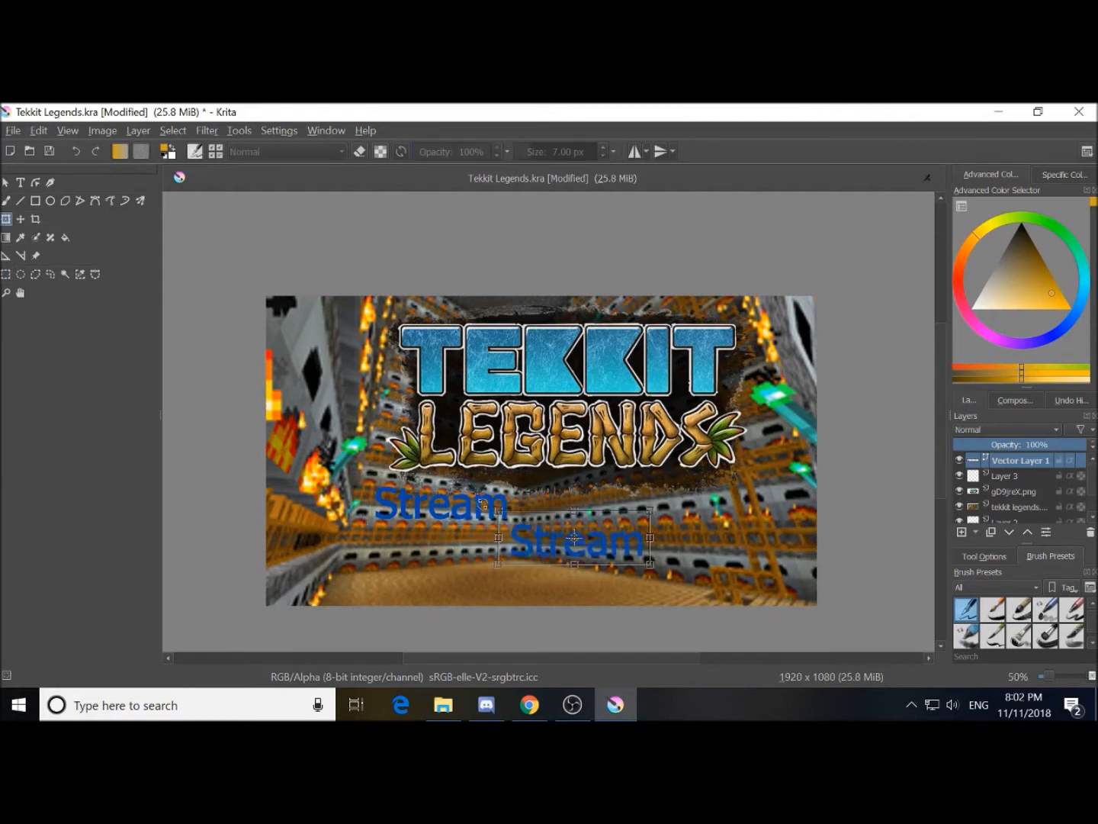
pyautogui.moveTo(499, 509); pyautogui.dragTo(425, 484)
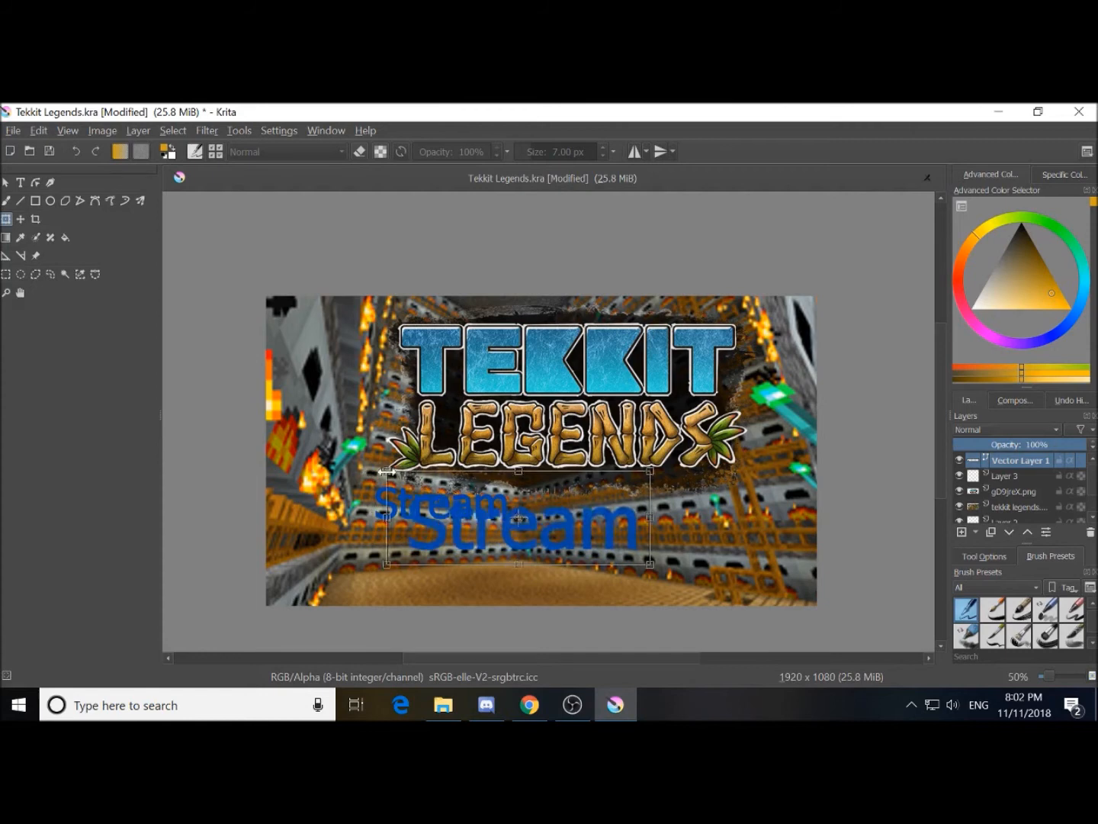
pyautogui.moveTo(586, 538); pyautogui.dragTo(505, 545)
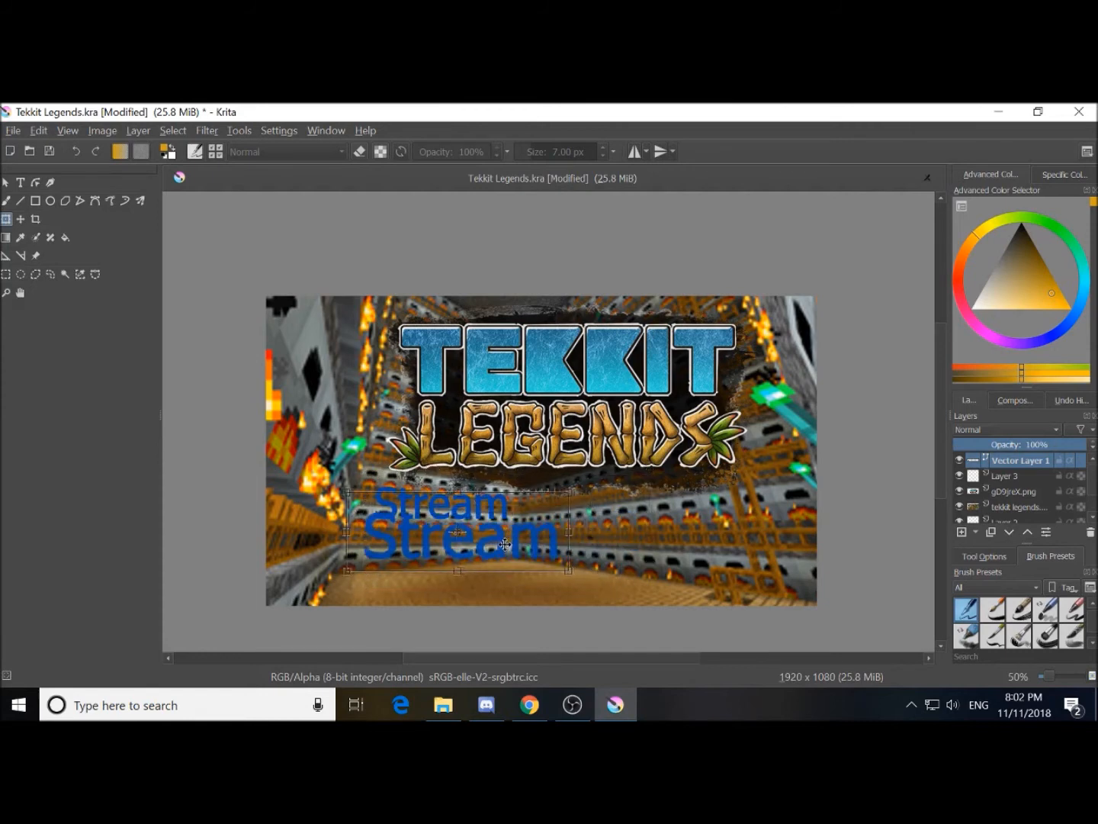
pyautogui.press('Return')
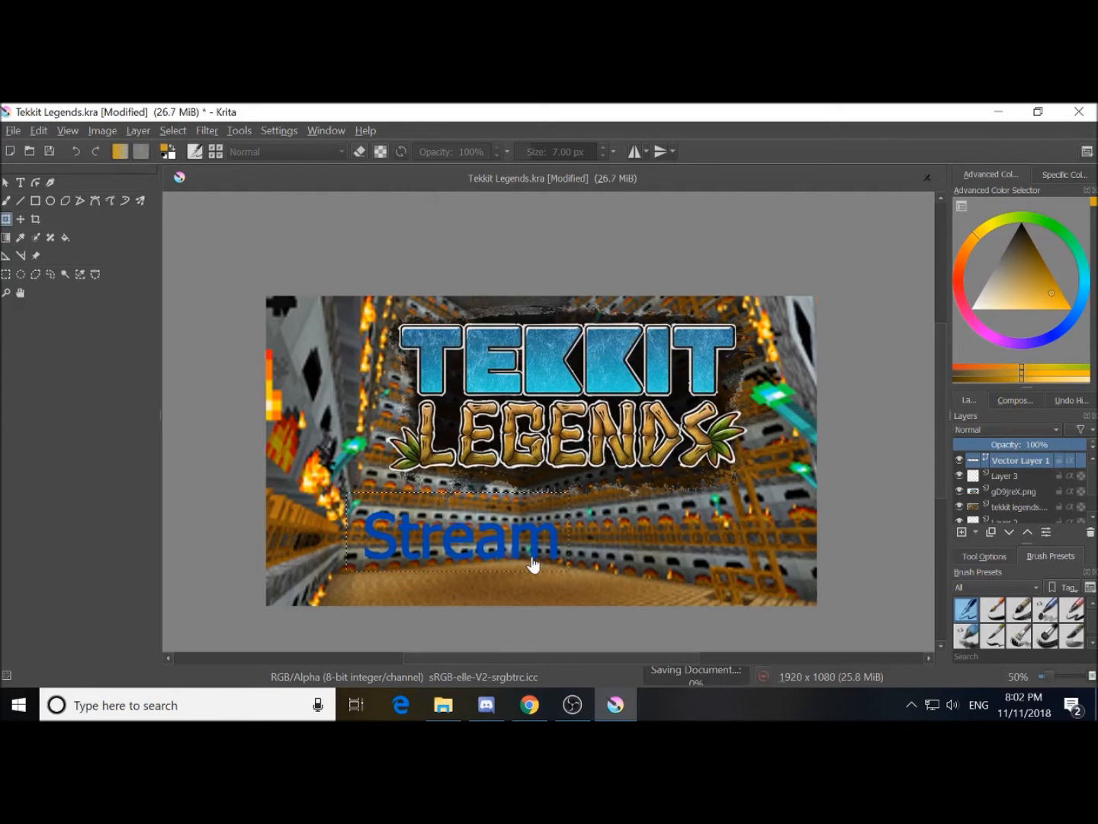
# On Layer 3, set up the Bristles-3 Large Smooth brush at about 299 px with an orange-red colour
pyautogui.click(1005, 478)
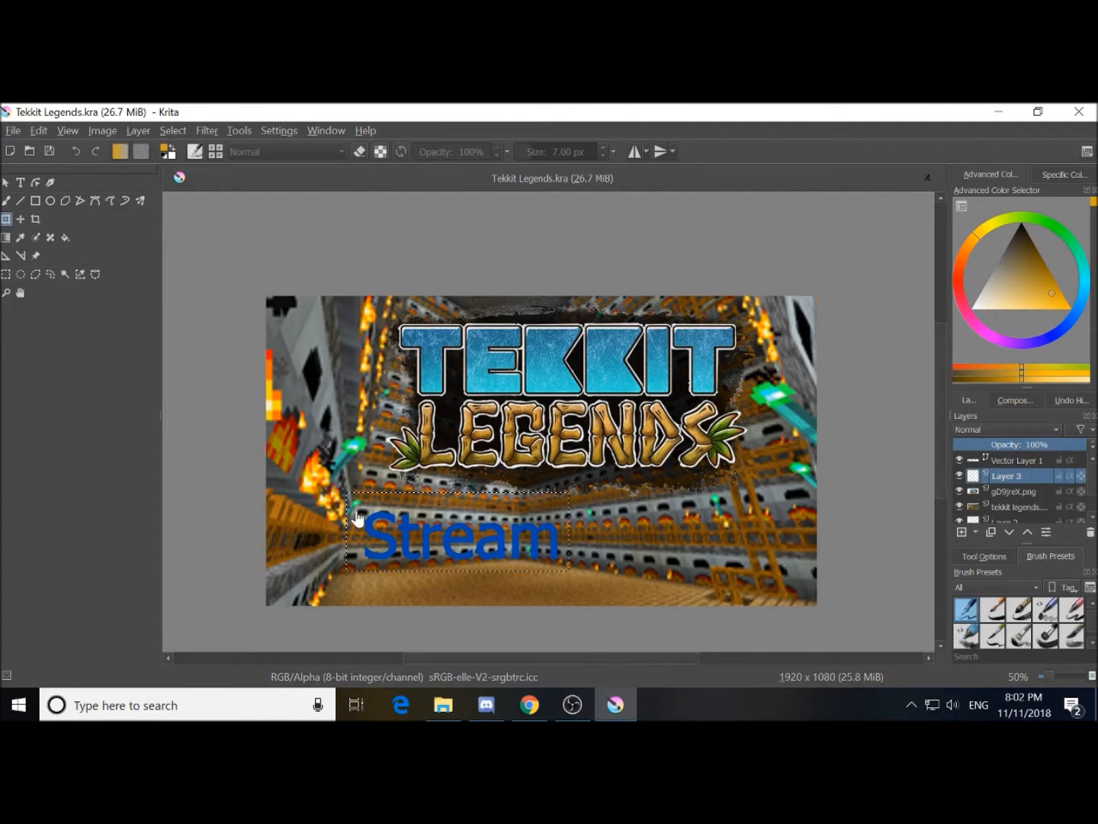
pyautogui.hotkey('ctrl', 'a')
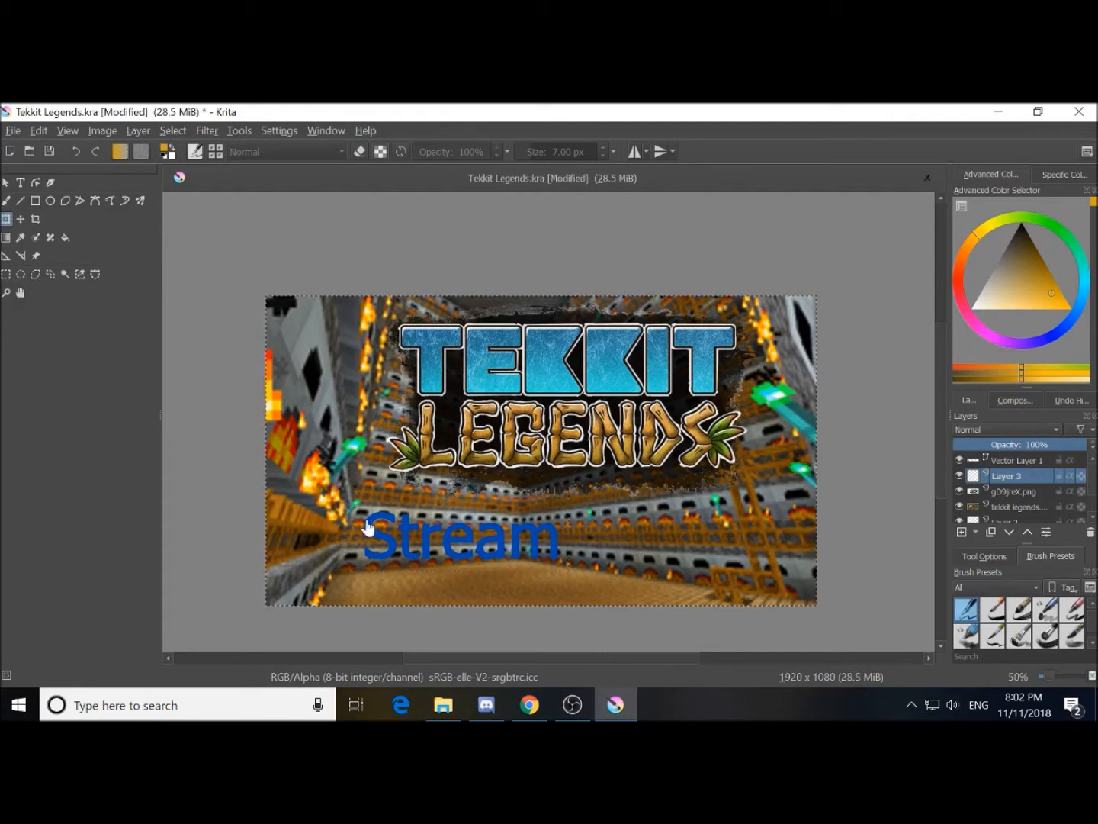
pyautogui.hotkey('ctrl', 'z')
pyautogui.press('b')
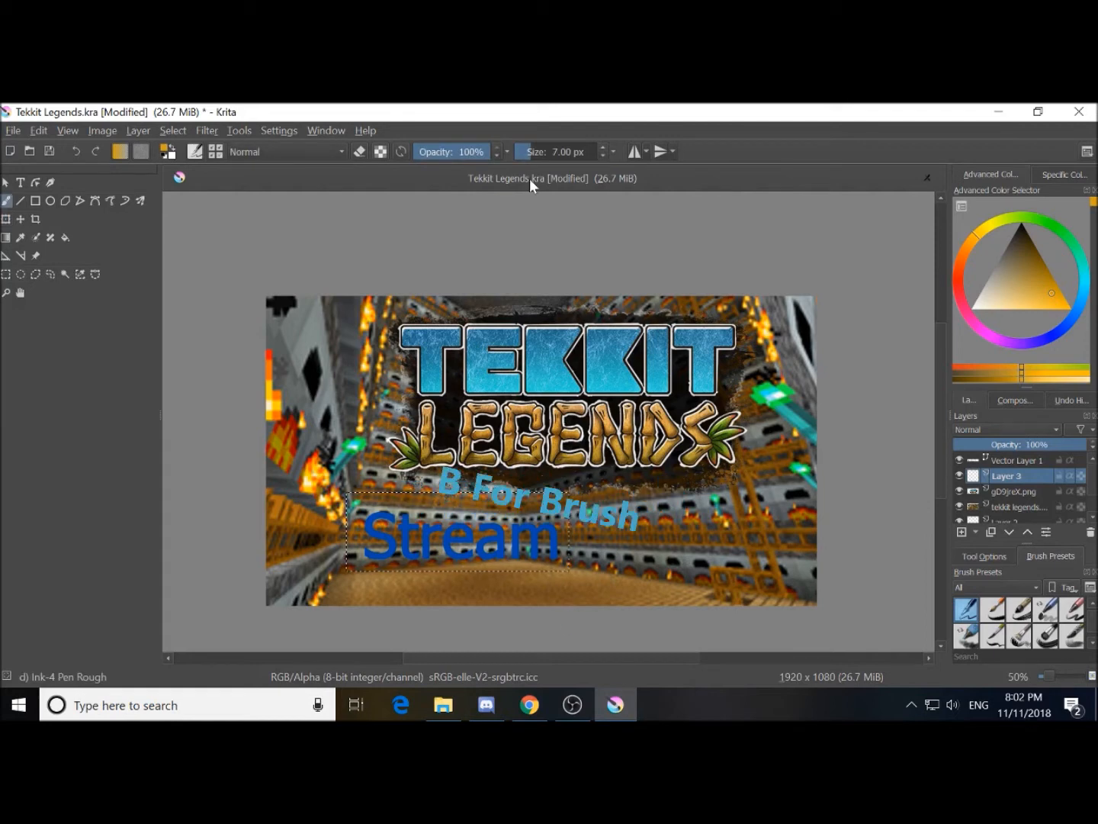
pyautogui.click(555, 152)
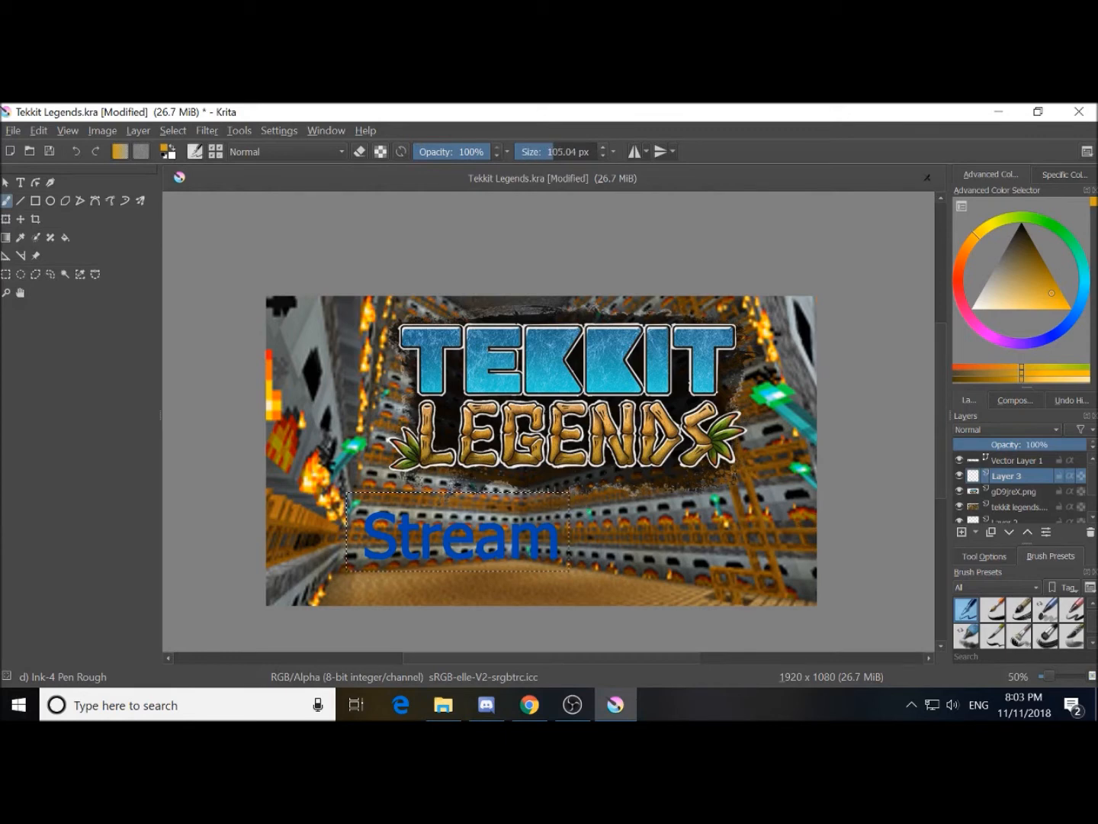
pyautogui.click(1045, 617)
pyautogui.moveTo(538, 145)
pyautogui.mouseDown()
pyautogui.moveTo(566, 147)
pyautogui.moveTo(563, 161)
pyautogui.moveTo(581, 149)
pyautogui.moveTo(562, 150)
pyautogui.mouseUp()
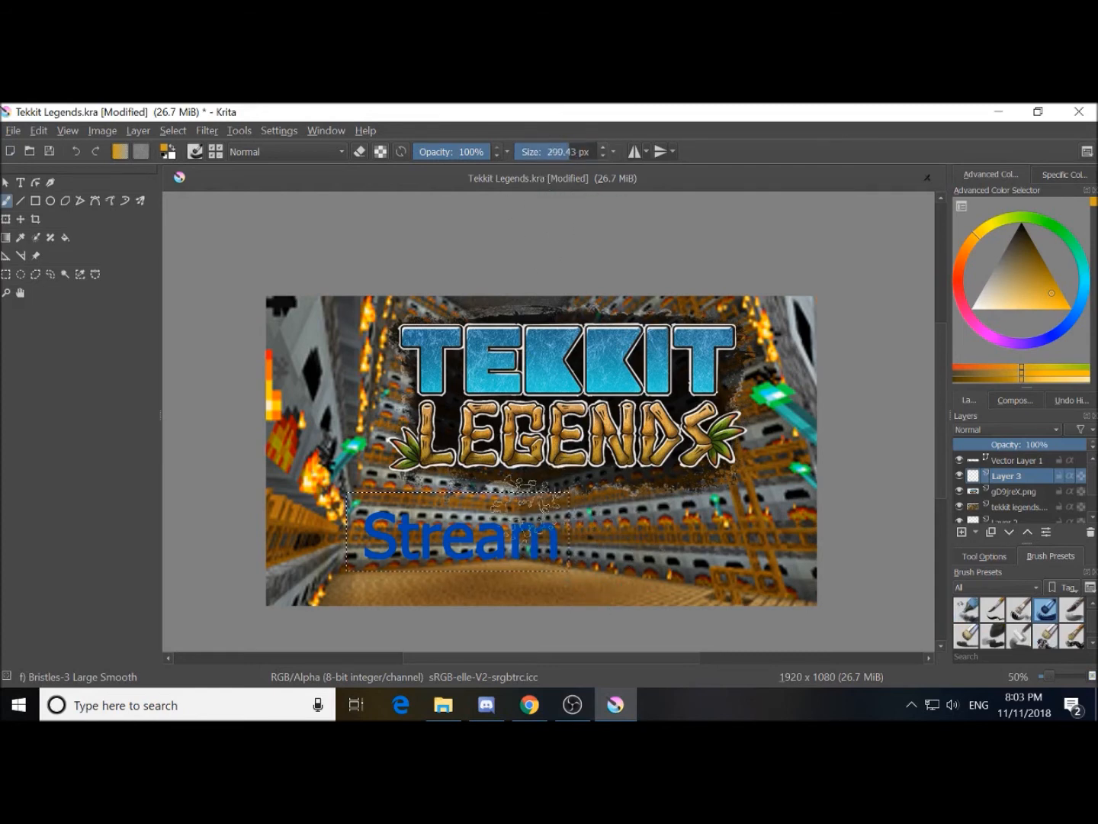
pyautogui.click(962, 268)
pyautogui.moveTo(1020, 292)
pyautogui.mouseDown()
pyautogui.moveTo(1010, 272)
pyautogui.moveTo(1018, 285)
pyautogui.moveTo(1026, 269)
pyautogui.moveTo(1039, 311)
pyautogui.moveTo(1059, 304)
pyautogui.mouseUp()
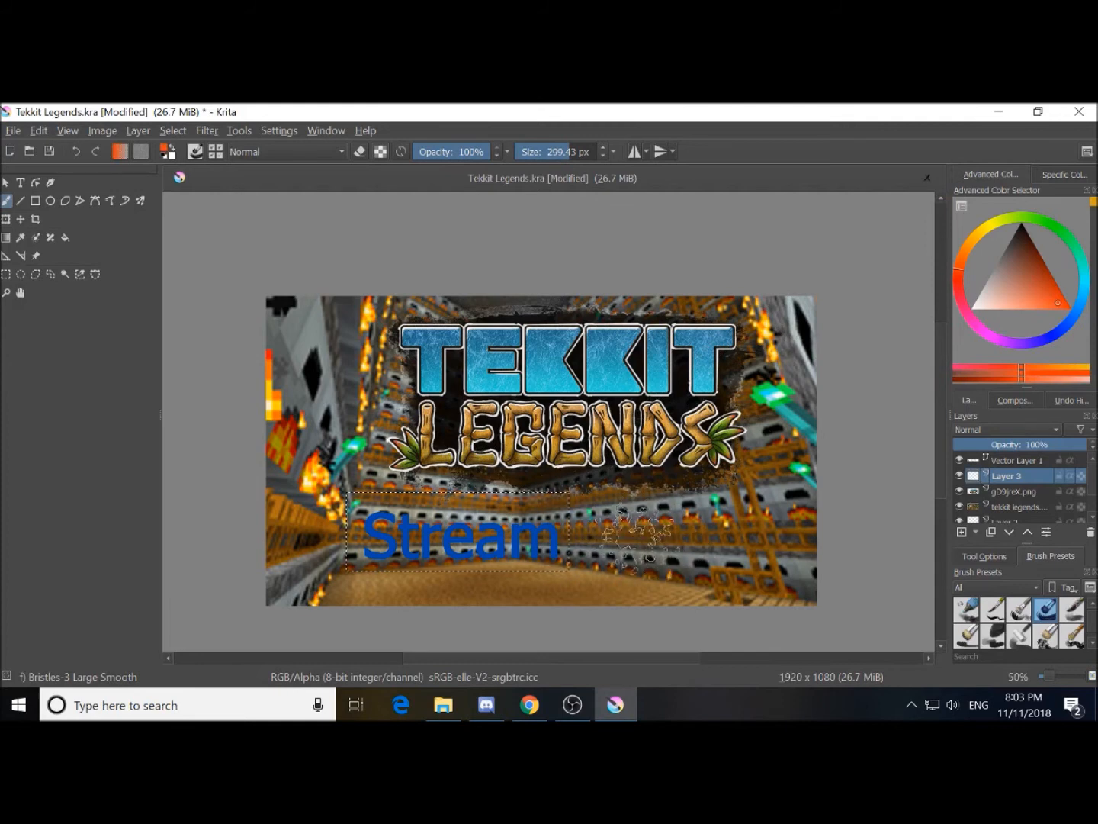
# Try to paint an orange-red backdrop behind "Stream" inside the rectangular selection, and undo the strokes
pyautogui.moveTo(647, 546); pyautogui.dragTo(566, 534)
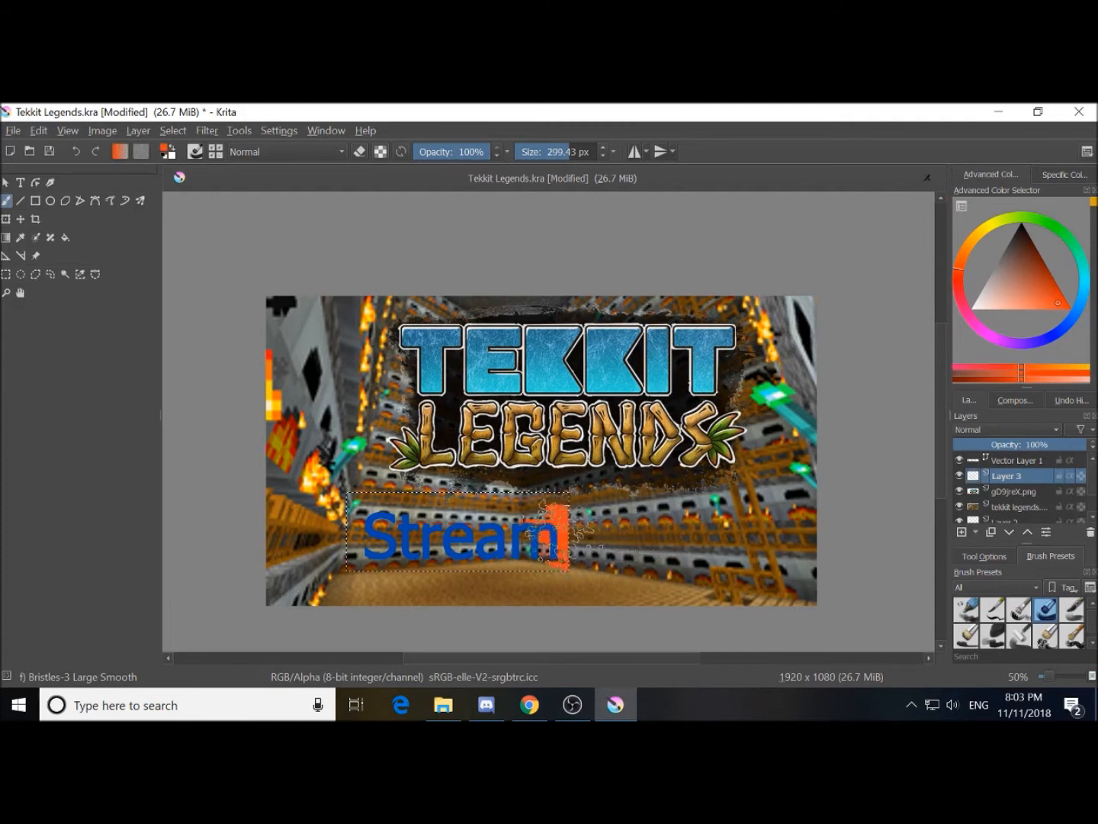
pyautogui.moveTo(401, 545); pyautogui.dragTo(362, 538)
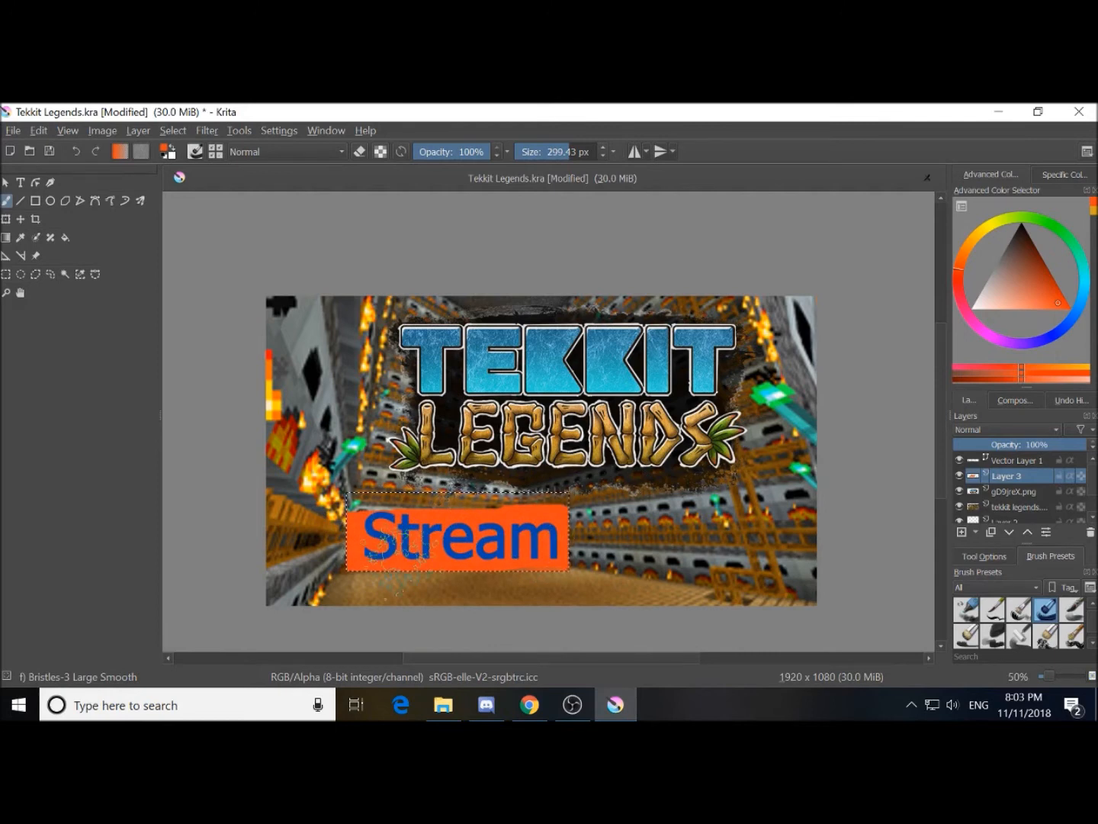
pyautogui.hotkey('ctrl', 'z')
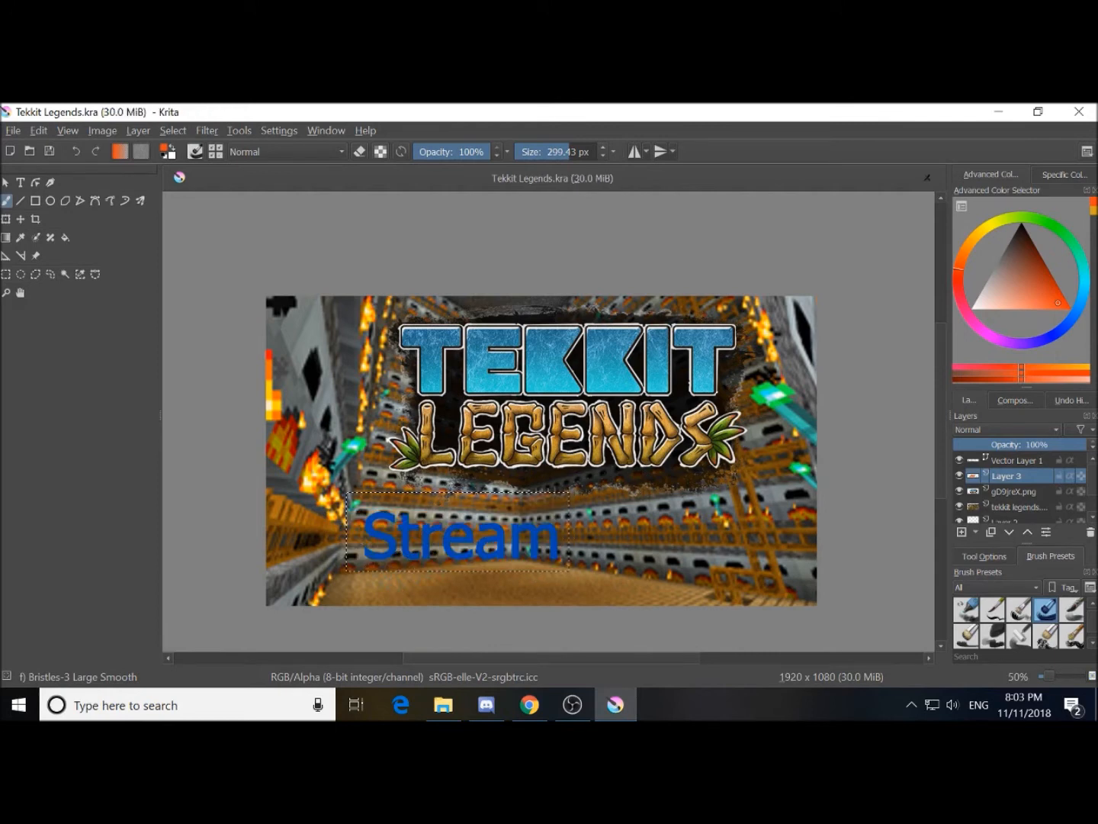
# Select the entire canvas, paint a broad orange-red bristle stroke behind the "Stream" text, and save the document
pyautogui.hotkey('ctrl', 'a')
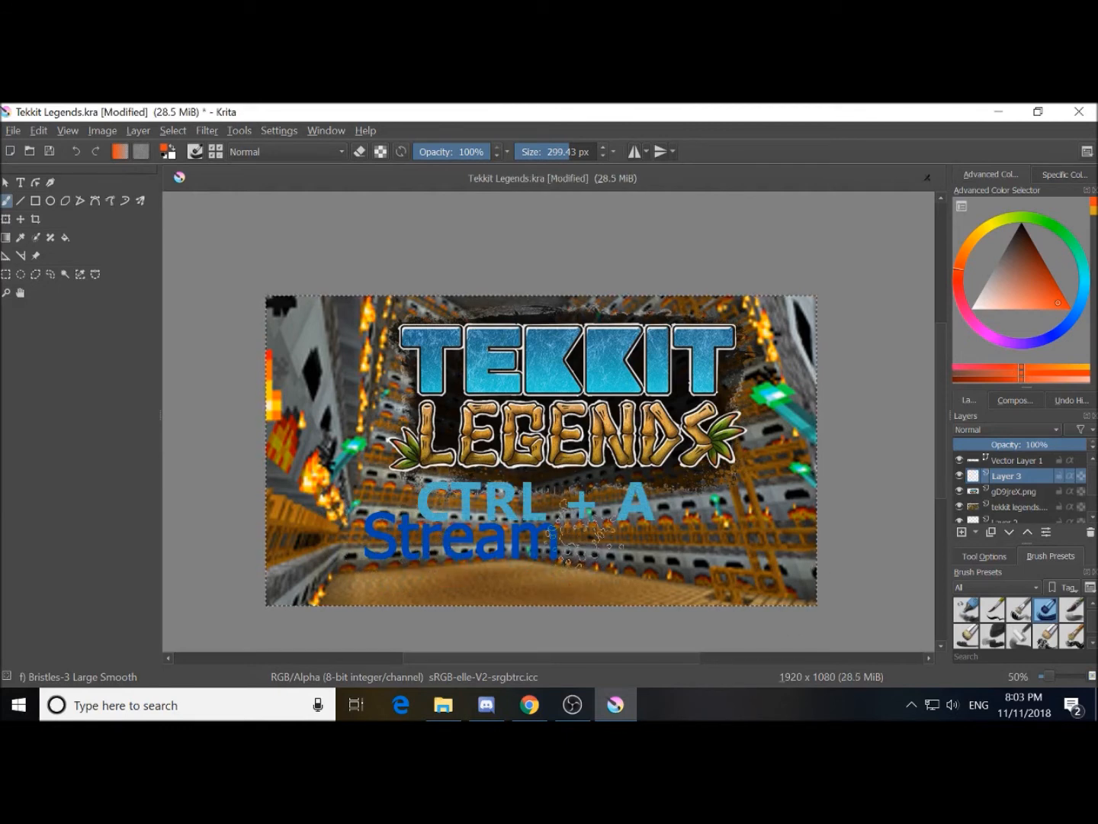
pyautogui.moveTo(562, 545)
pyautogui.mouseDown()
pyautogui.moveTo(474, 554)
pyautogui.moveTo(368, 543)
pyautogui.mouseUp()
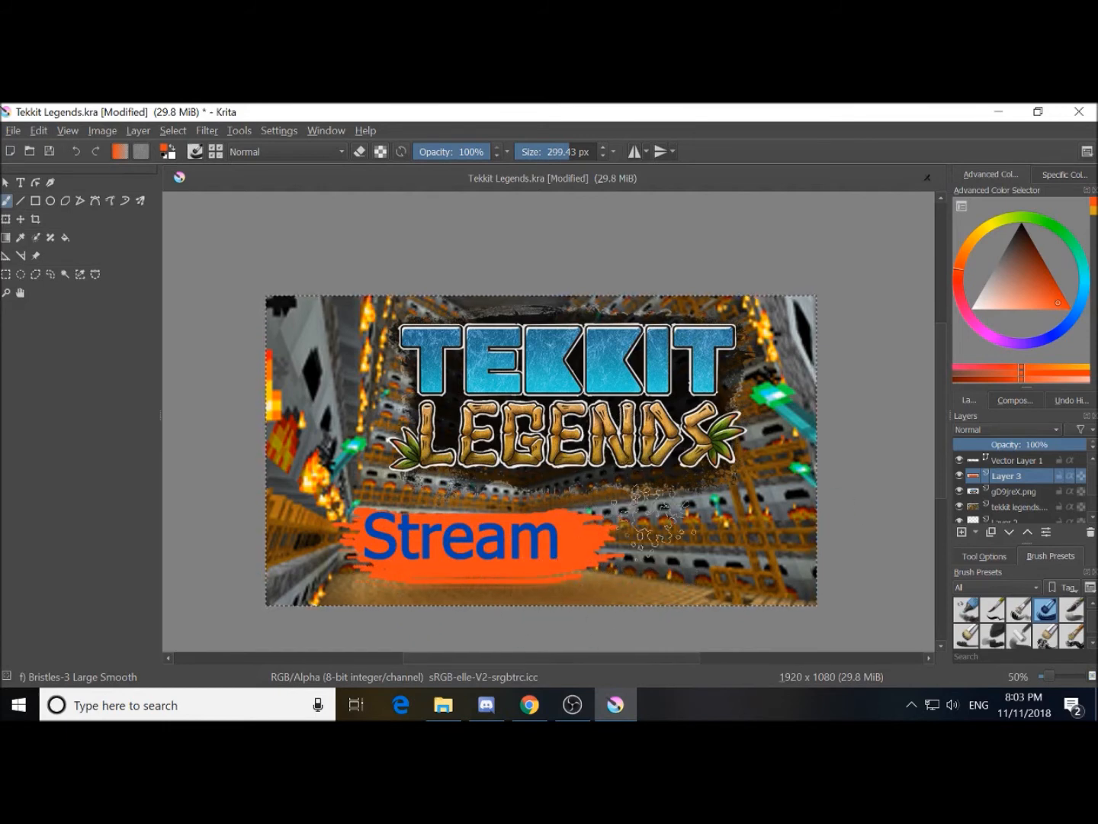
pyautogui.hotkey('ctrl', 's')
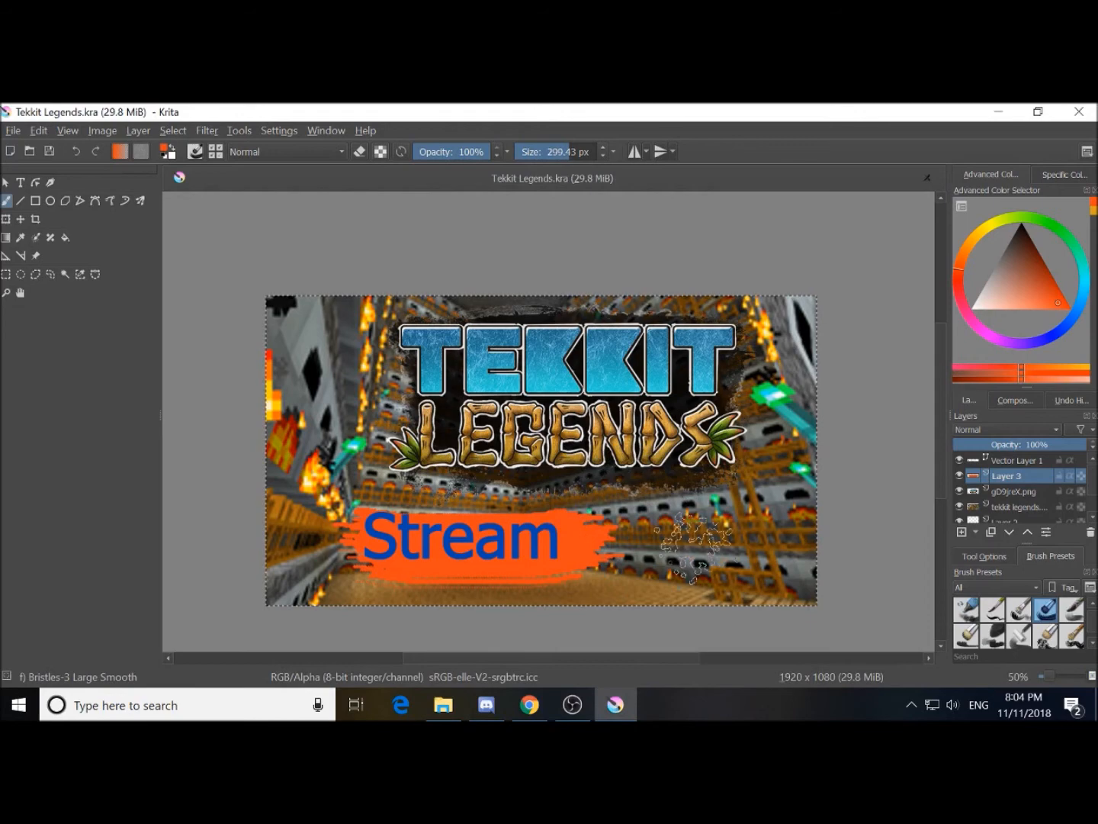
# Insert the trump_2 rubber duck image from the Pictures folder into the document as a new layer
pyautogui.moveTo(576, 557)
pyautogui.mouseDown()
pyautogui.moveTo(606, 539)
pyautogui.moveTo(561, 519)
pyautogui.moveTo(665, 545)
pyautogui.moveTo(643, 488)
pyautogui.mouseUp()
pyautogui.scroll(2, 646, 491)
pyautogui.scroll(-2, 645, 492)
pyautogui.moveTo(694, 435); pyautogui.dragTo(653, 485)
pyautogui.click(443, 705)
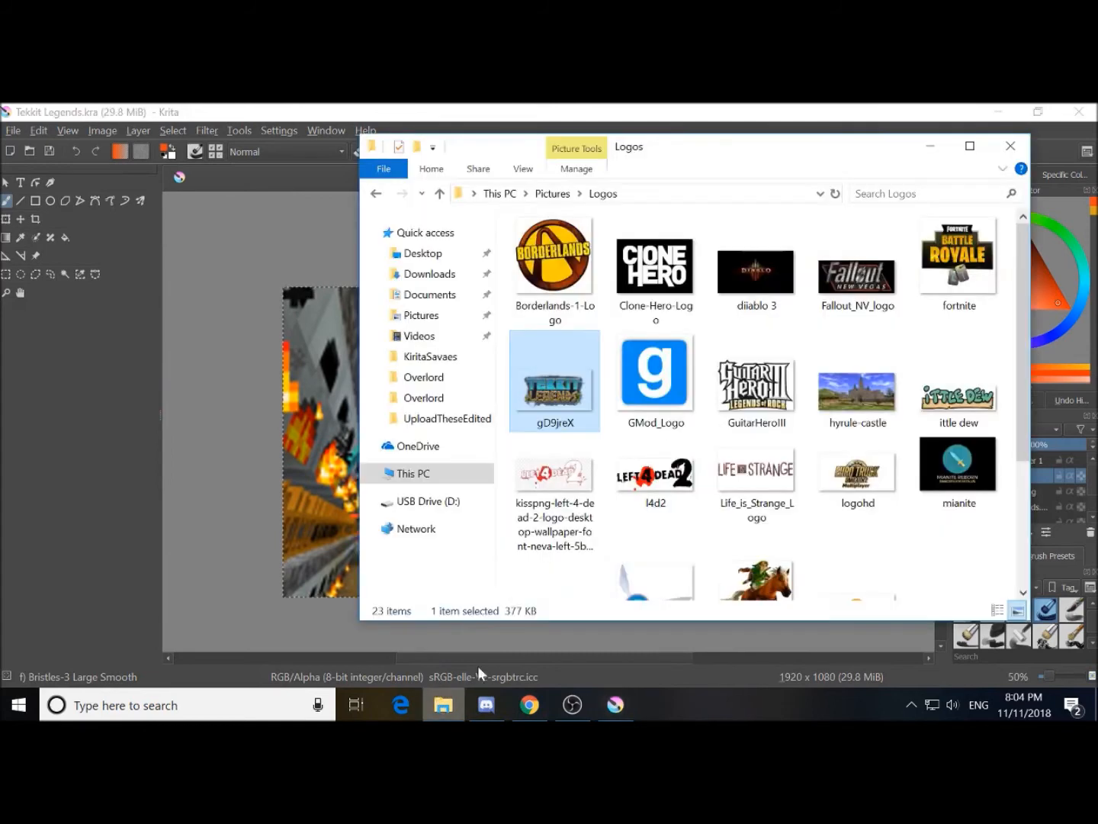
pyautogui.scroll(-1, 710, 525)
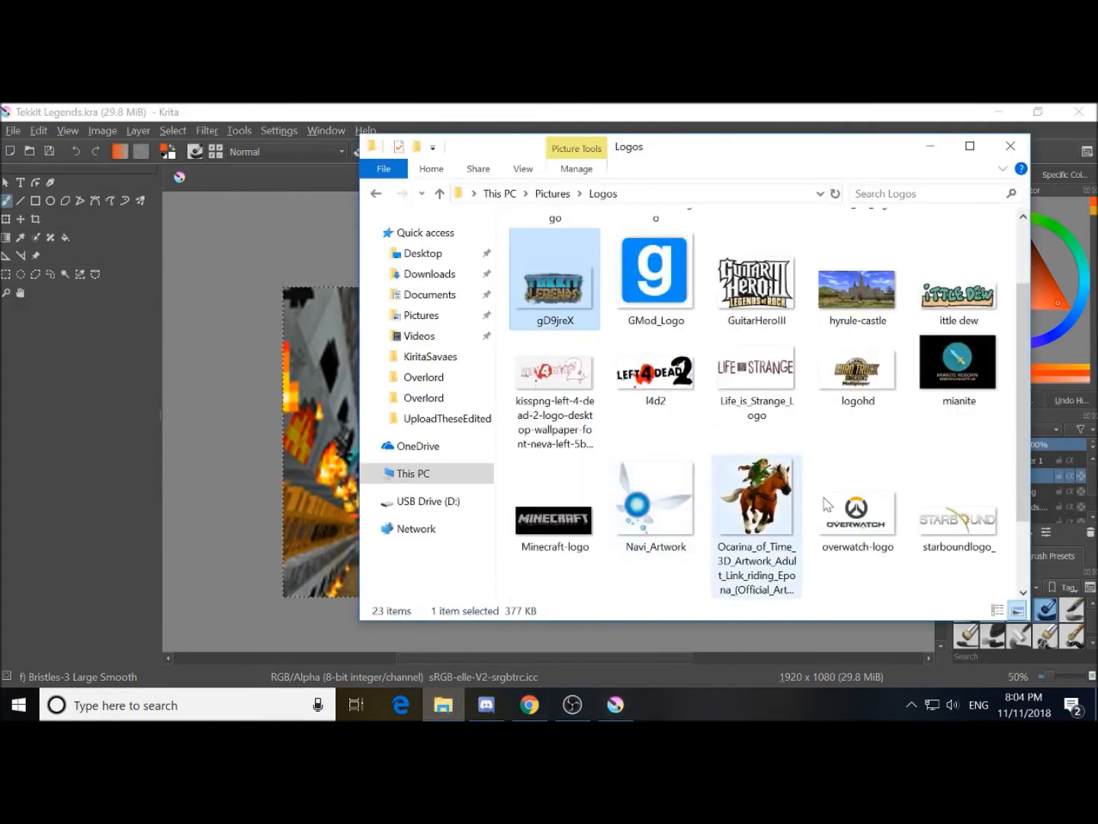
pyautogui.scroll(-1, 882, 505)
pyautogui.scroll(3, 881, 507)
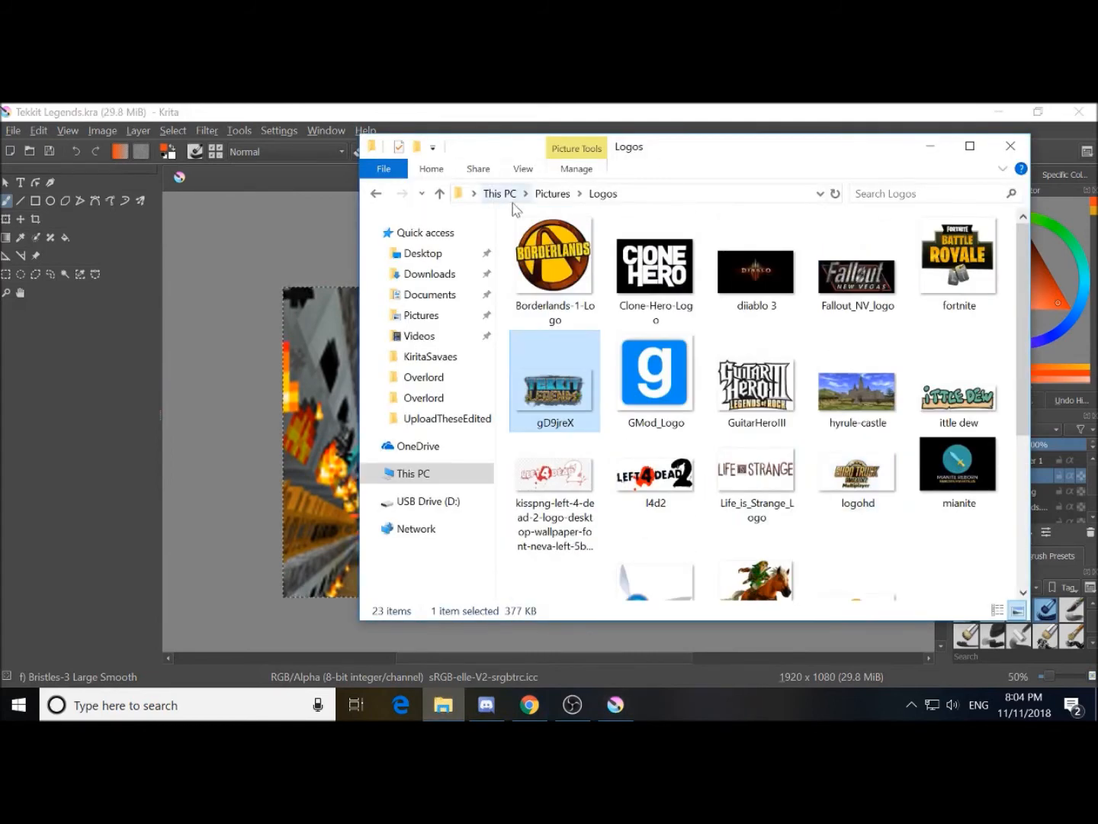
pyautogui.click(551, 194)
pyautogui.scroll(-3, 755, 434)
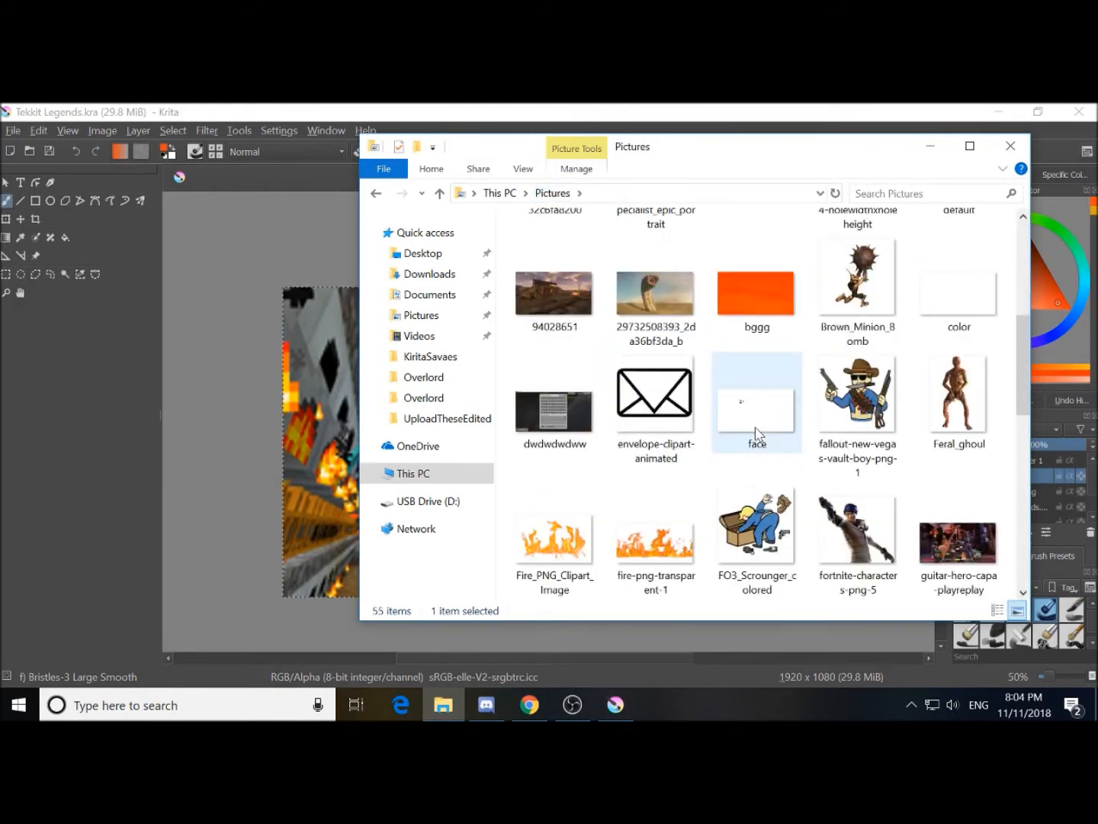
pyautogui.scroll(-2, 846, 443)
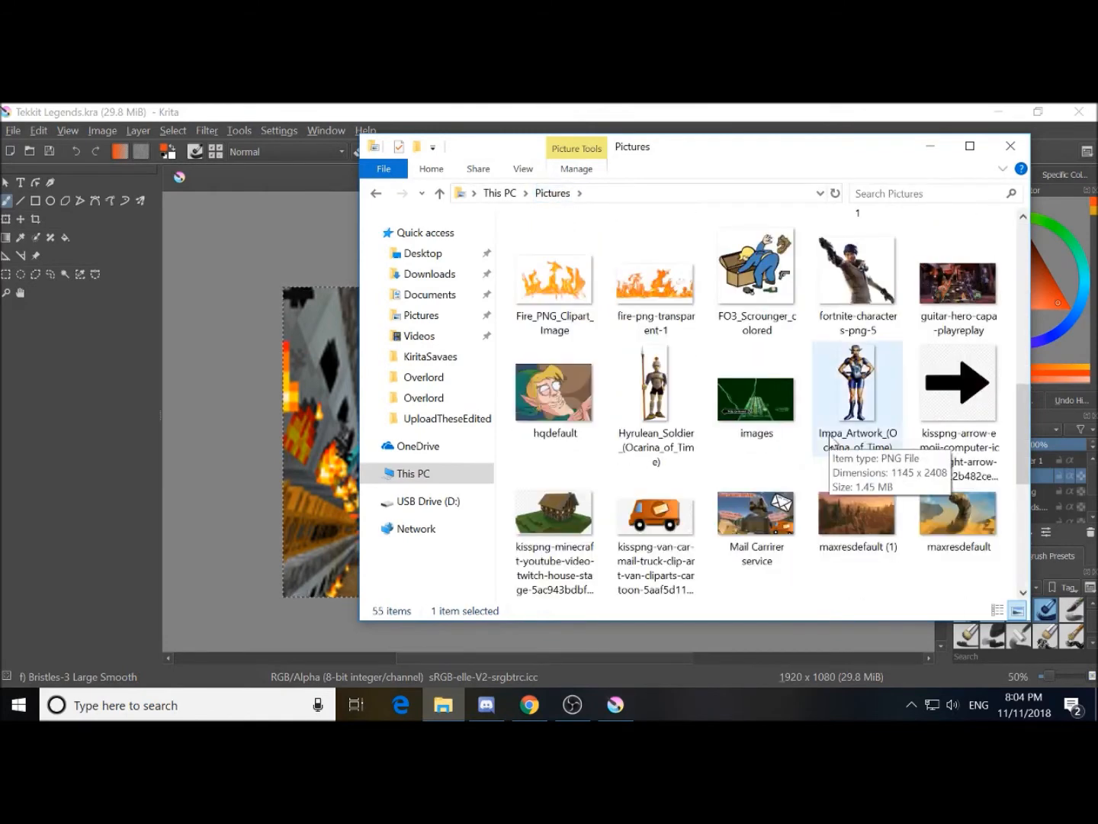
pyautogui.scroll(-2, 724, 485)
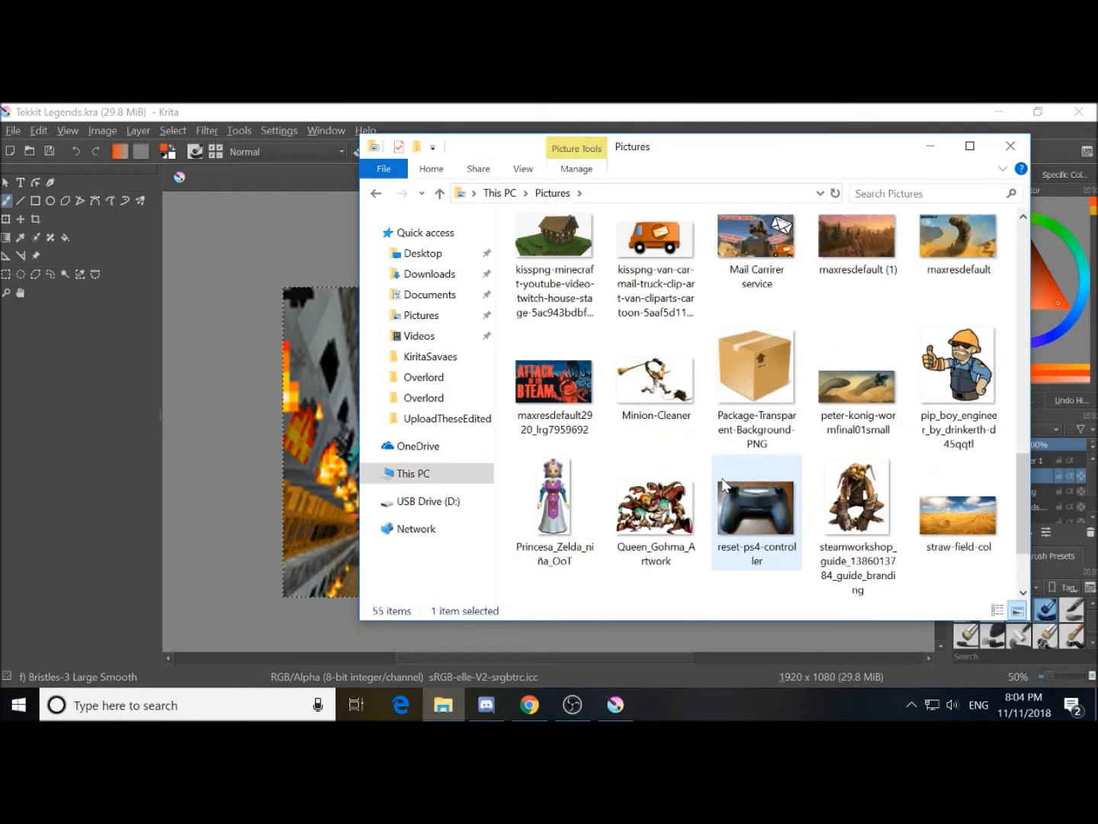
pyautogui.scroll(-1, 723, 485)
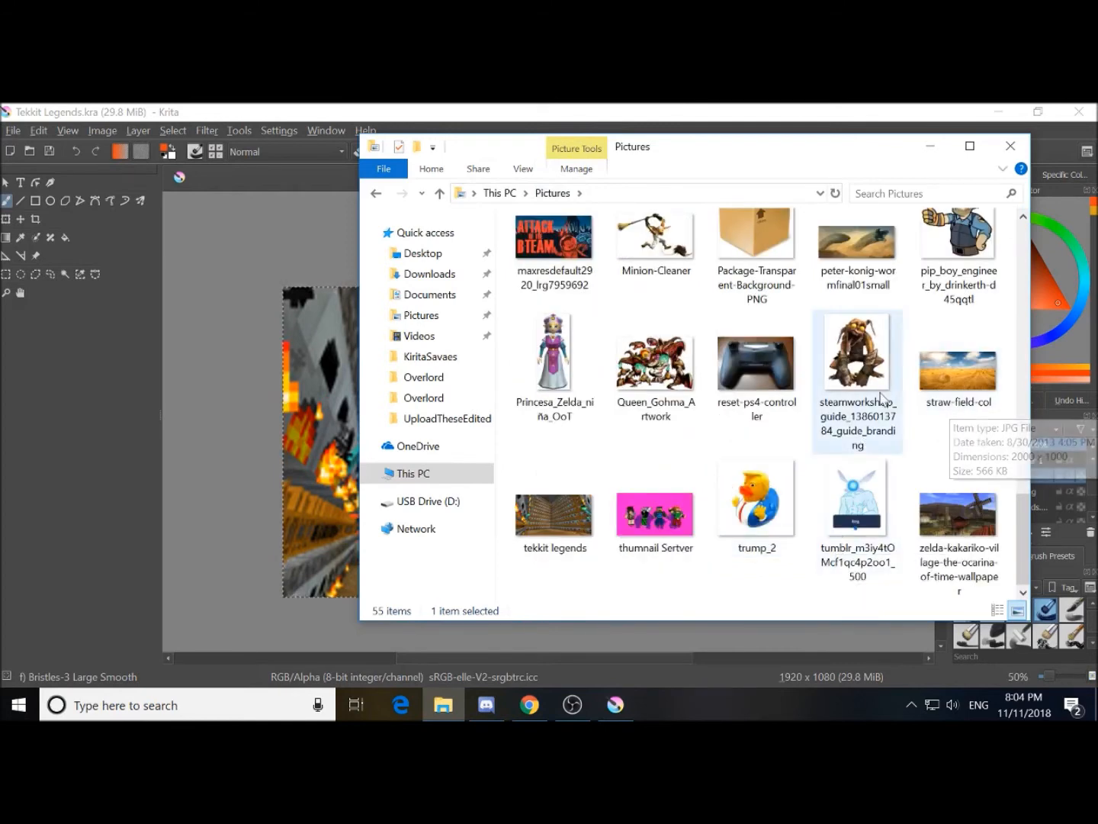
pyautogui.moveTo(755, 507); pyautogui.dragTo(312, 543)
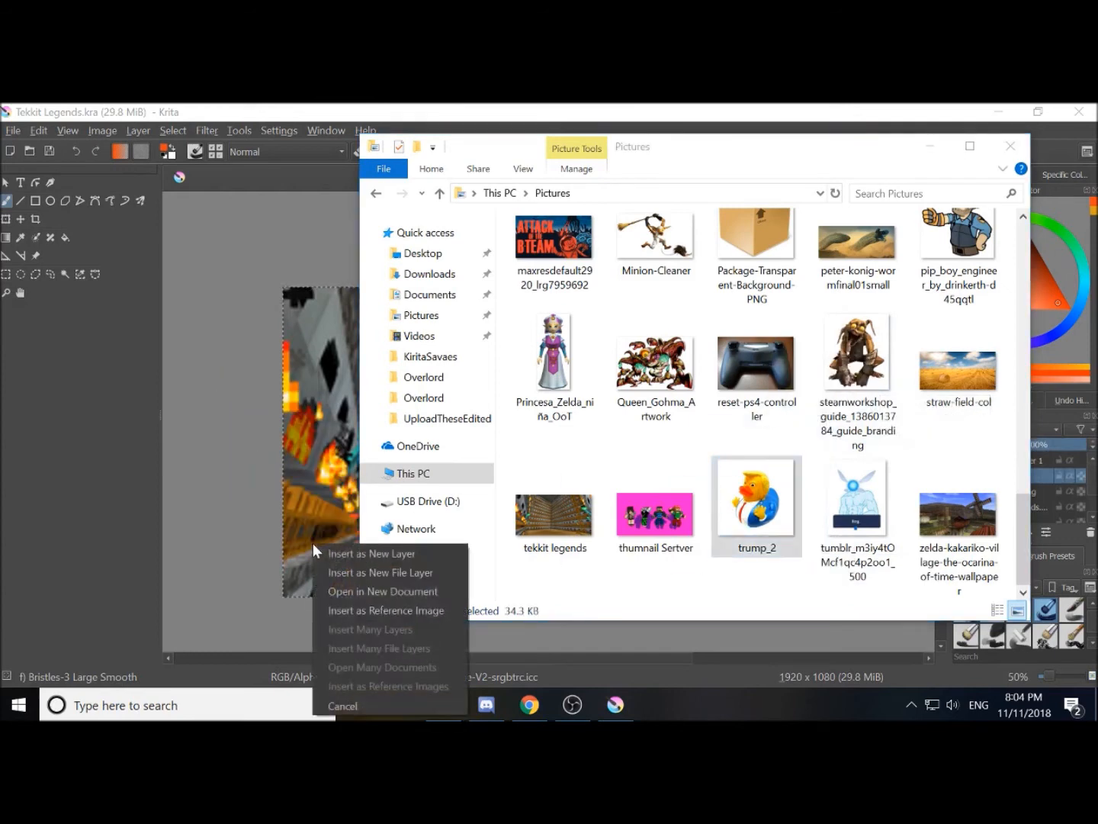
pyautogui.click(383, 555)
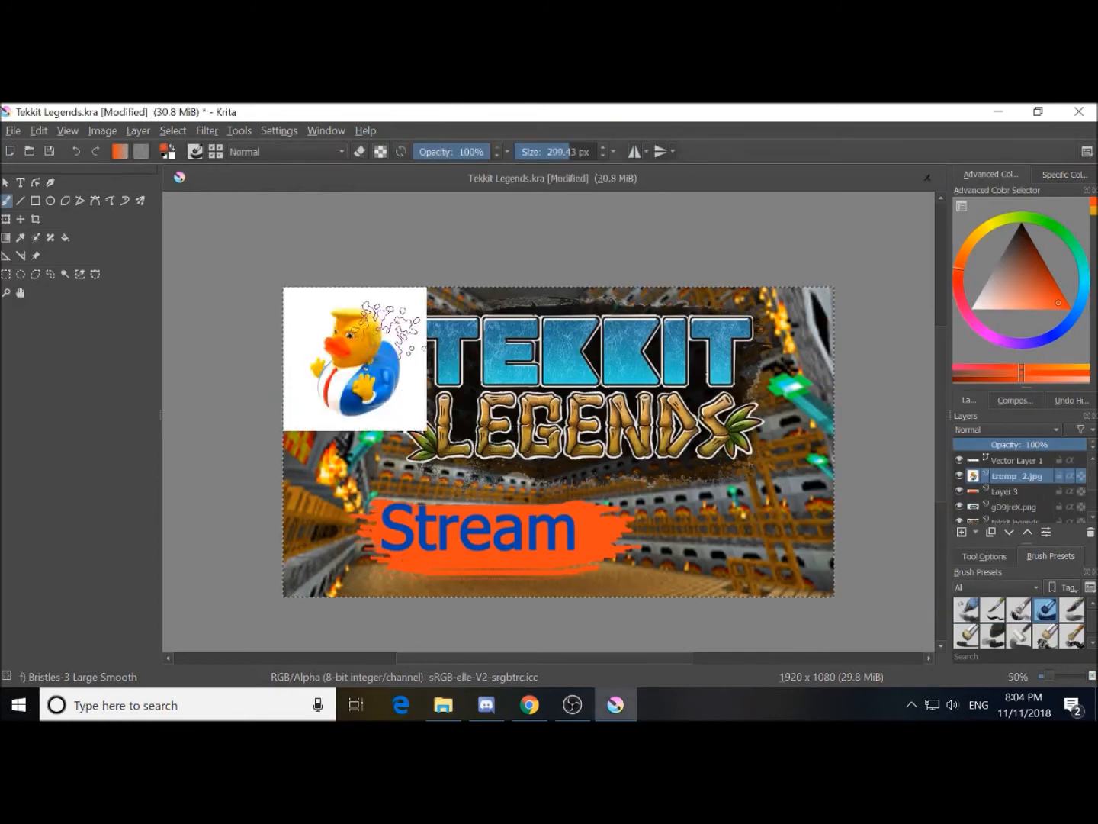
# Move the duck image to the canvas's lower-right corner, scale it up to overlap the logo's lower edge, and save the document
pyautogui.click(6, 274)
pyautogui.hotkey('ctrl', 't')
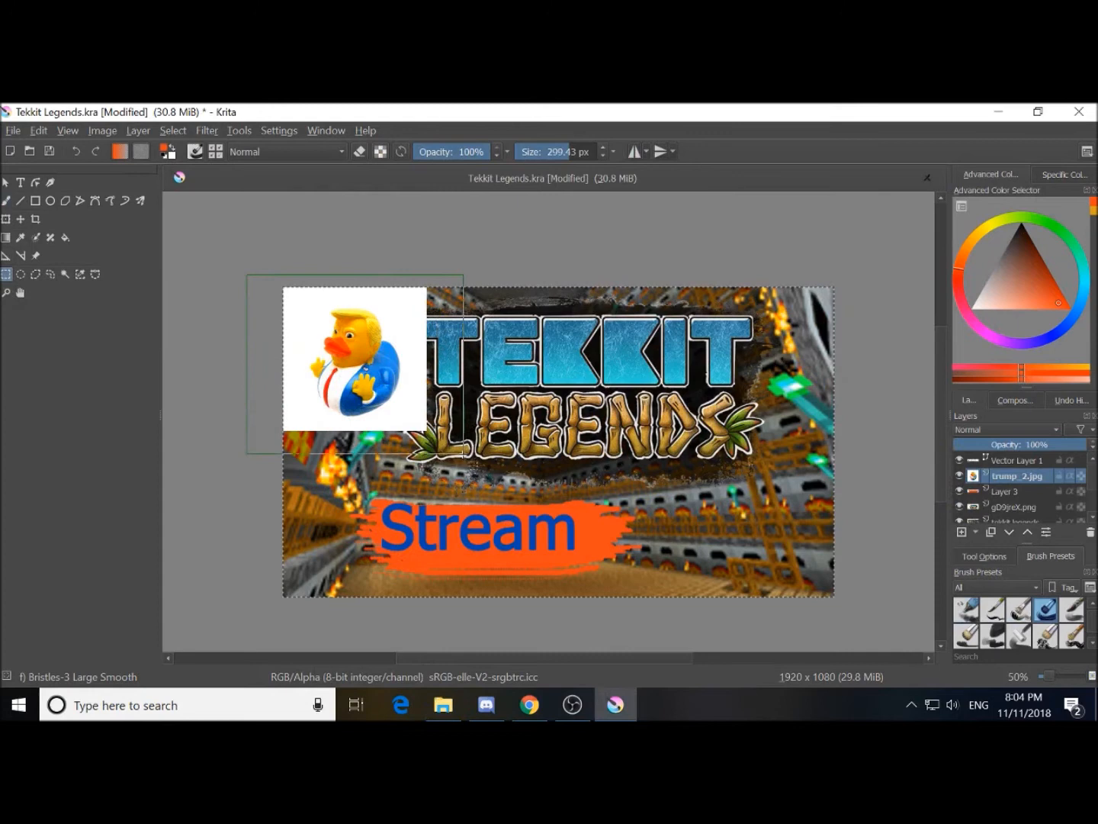
pyautogui.moveTo(425, 381); pyautogui.dragTo(779, 545)
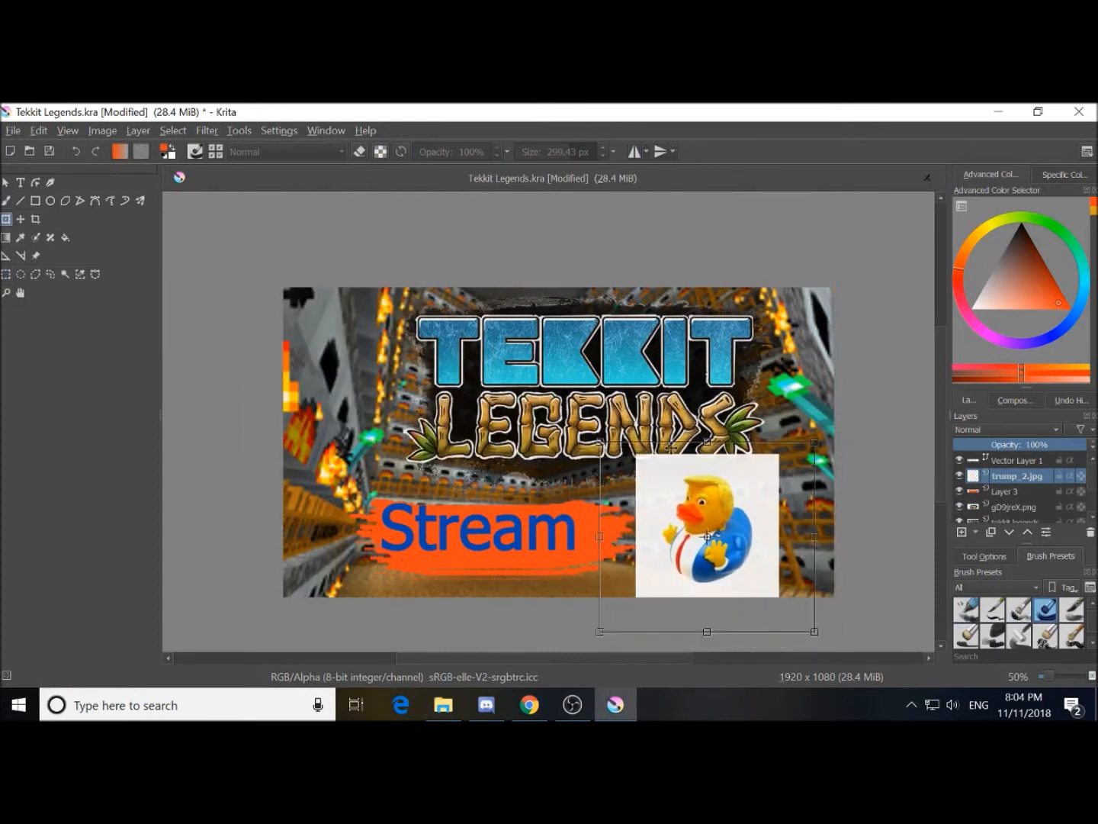
pyautogui.moveTo(601, 443); pyautogui.dragTo(477, 407)
pyautogui.moveTo(610, 421); pyautogui.dragTo(670, 451)
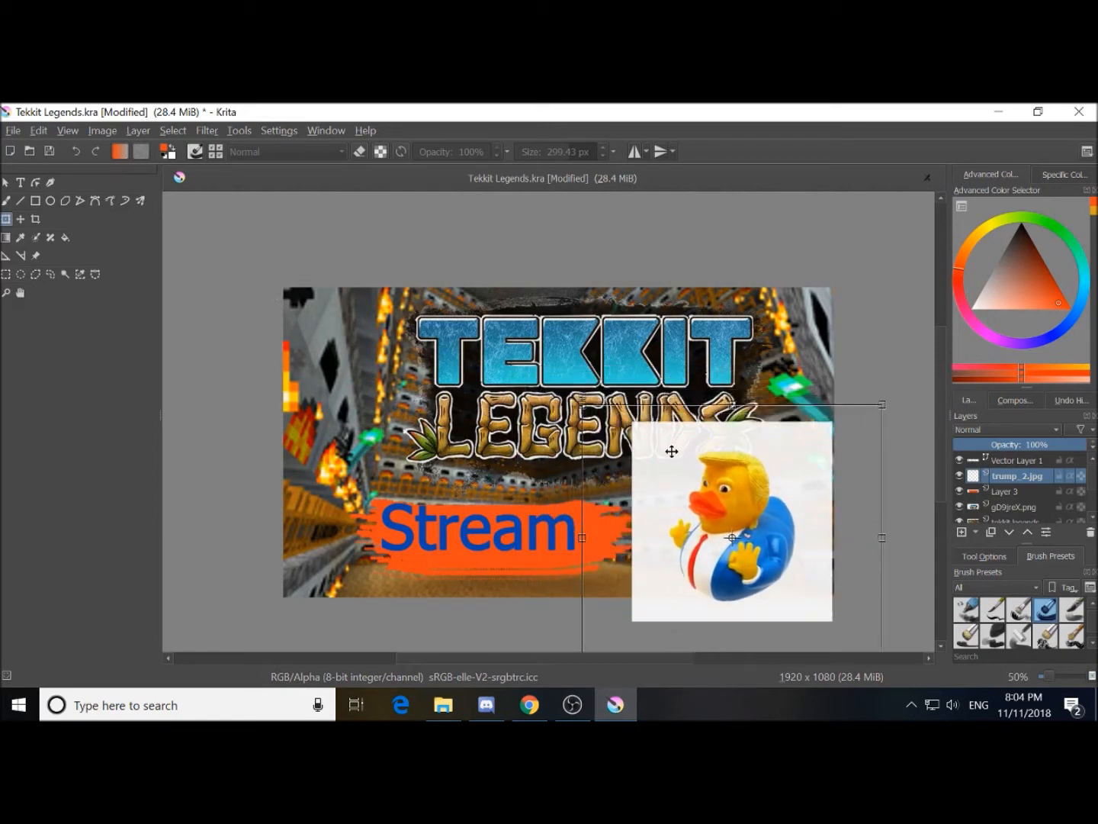
pyautogui.hotkey('ctrl', 's')
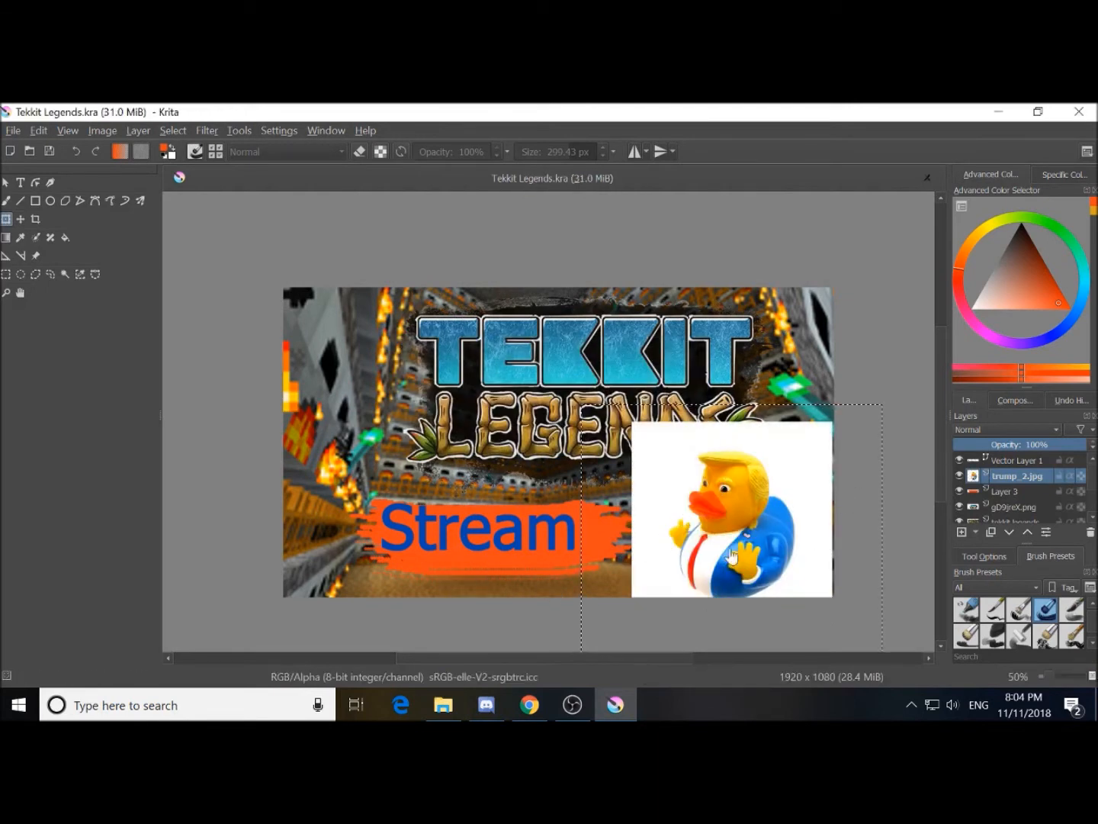
# Try to select the white background around the duck with a contiguous selection
pyautogui.scroll(1, 710, 516)
pyautogui.scroll(1, 585, 463)
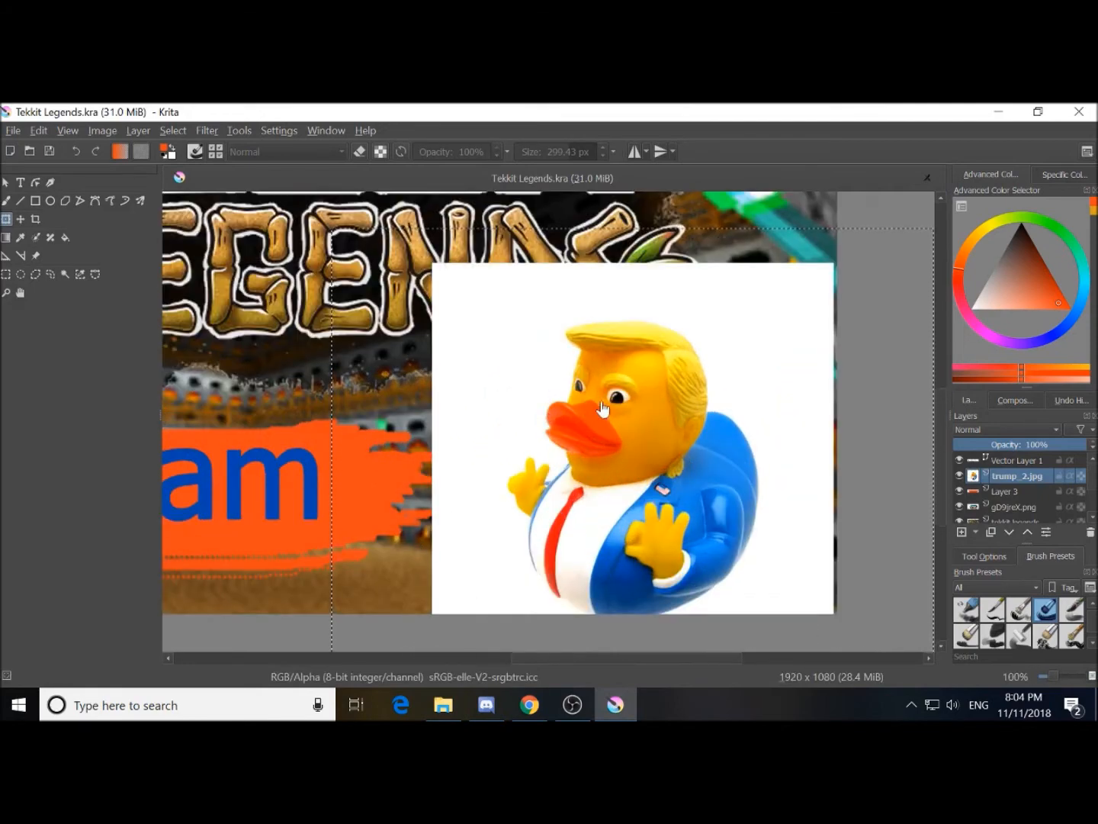
pyautogui.scroll(1, 642, 457)
pyautogui.scroll(-1, 638, 482)
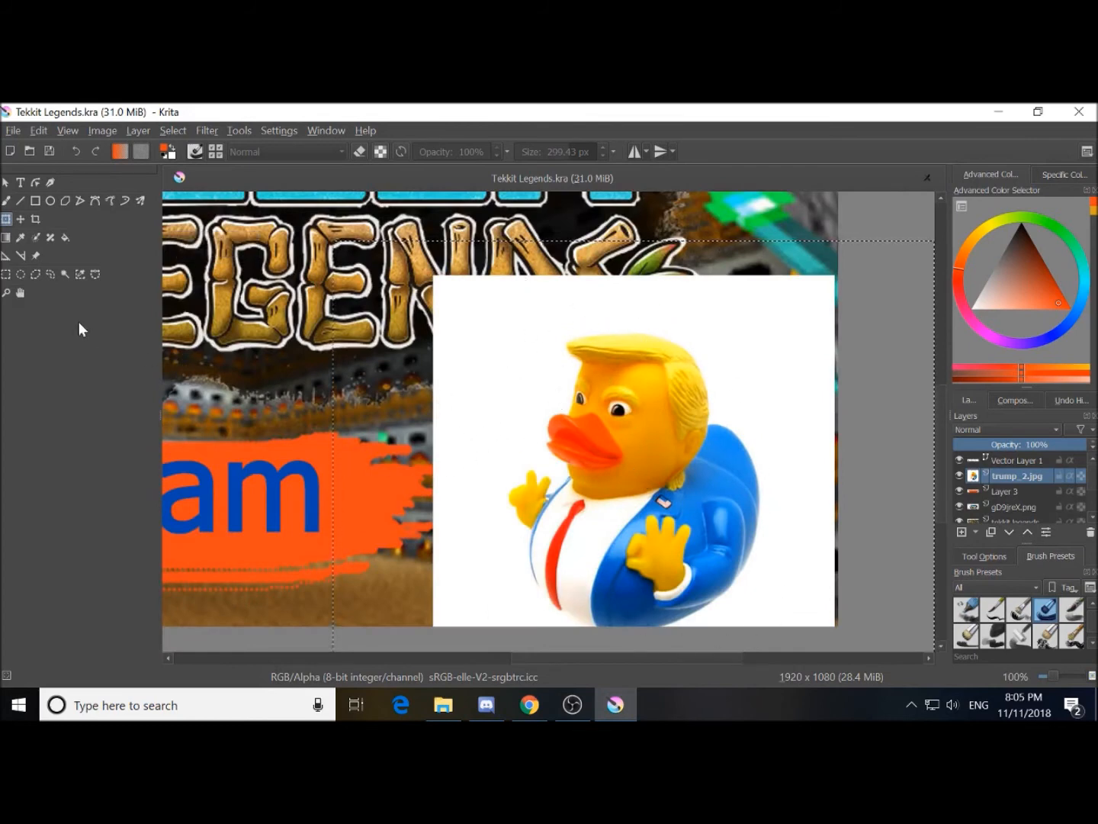
pyautogui.click(68, 278)
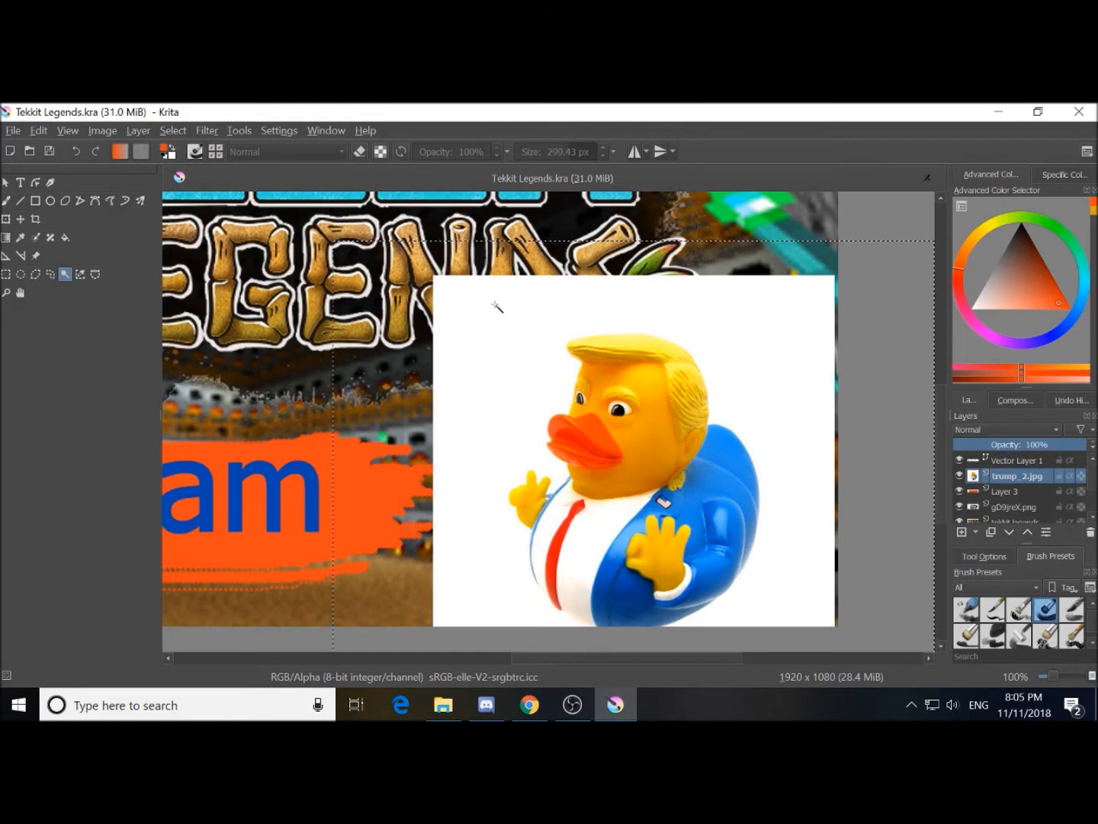
pyautogui.click(505, 339)
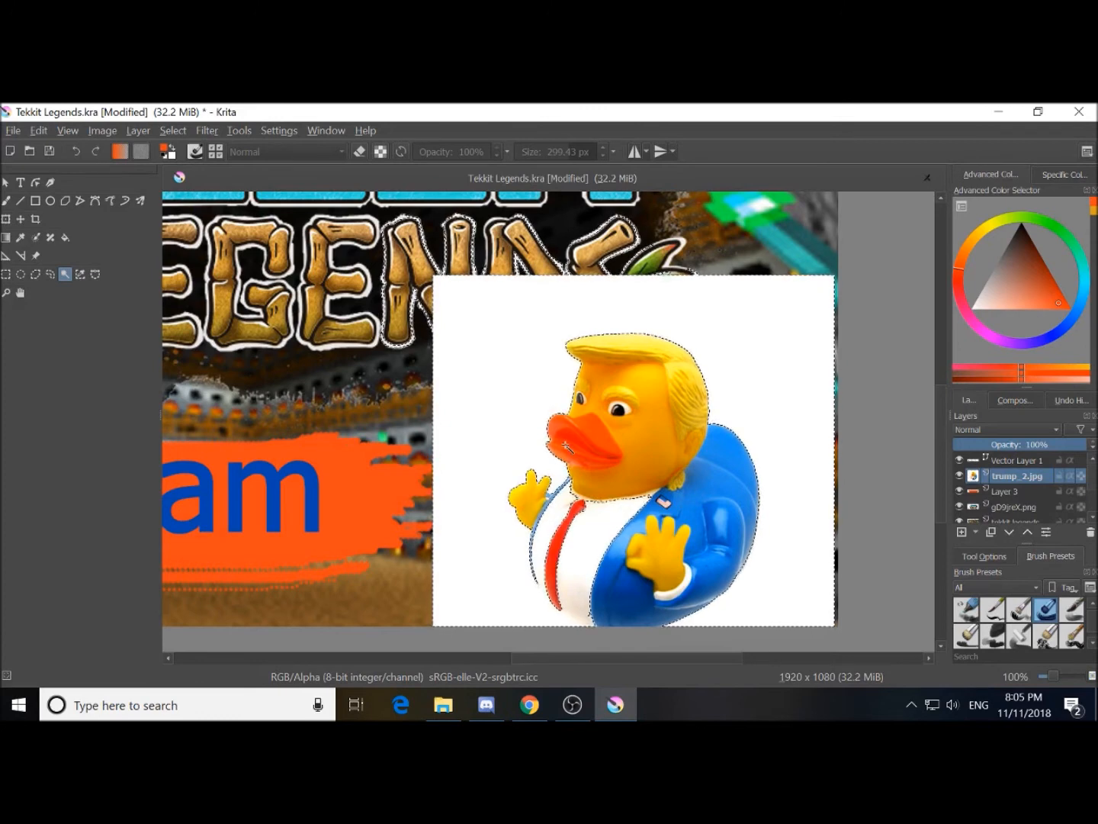
# Start a polygonal selection around the duck, tracing along the top of its yellow hair
pyautogui.click(35, 274)
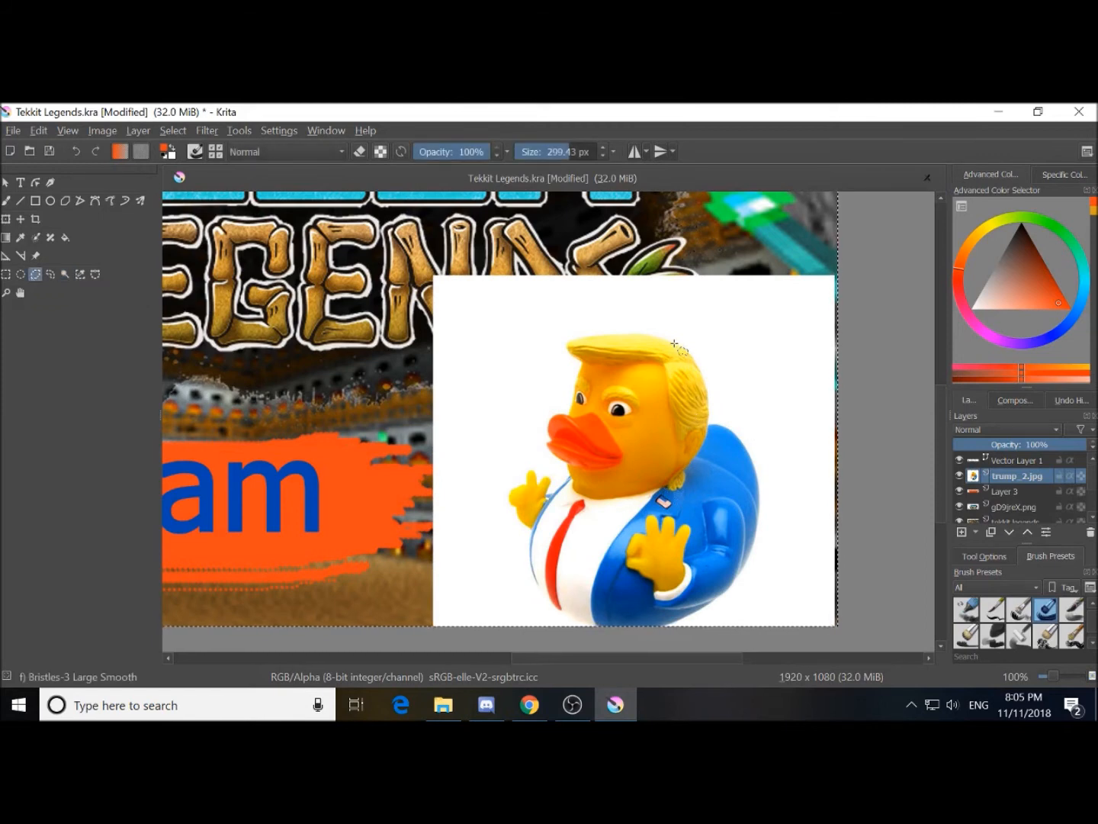
pyautogui.scroll(5, 679, 348)
pyautogui.moveTo(498, 326); pyautogui.dragTo(581, 442)
pyautogui.moveTo(513, 424)
pyautogui.mouseDown()
pyautogui.moveTo(642, 493)
pyautogui.moveTo(613, 377)
pyautogui.moveTo(456, 388)
pyautogui.moveTo(484, 273)
pyautogui.moveTo(526, 363)
pyautogui.mouseUp()
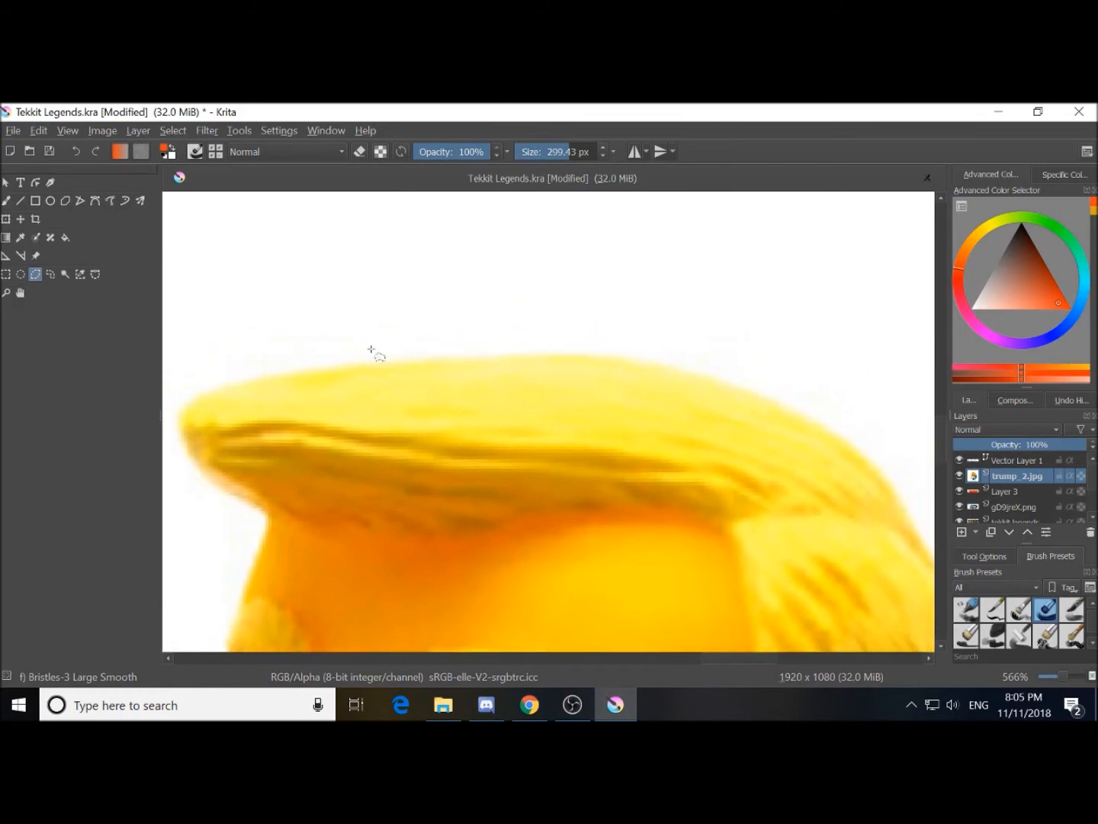
pyautogui.scroll(1, 347, 367)
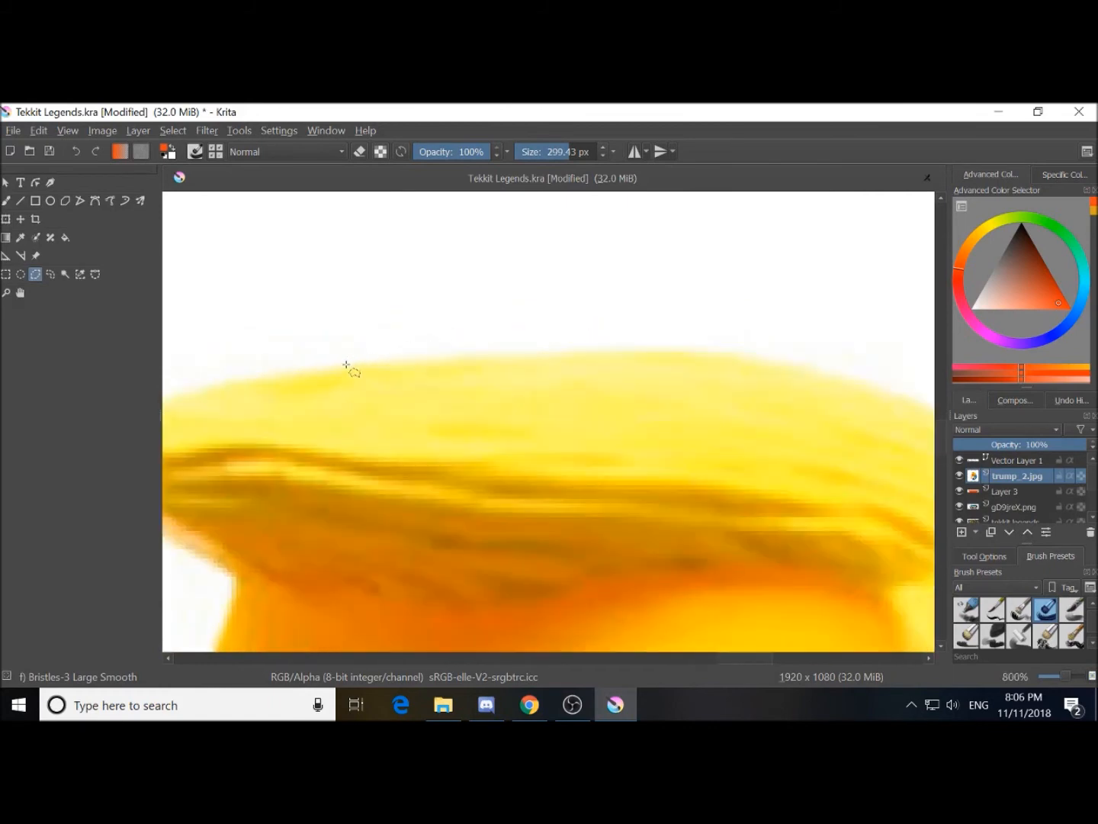
pyautogui.moveTo(367, 367); pyautogui.dragTo(436, 380)
pyautogui.click(457, 366)
pyautogui.click(749, 363)
pyautogui.click(902, 402)
pyautogui.moveTo(905, 423); pyautogui.dragTo(586, 275)
pyautogui.click(715, 316)
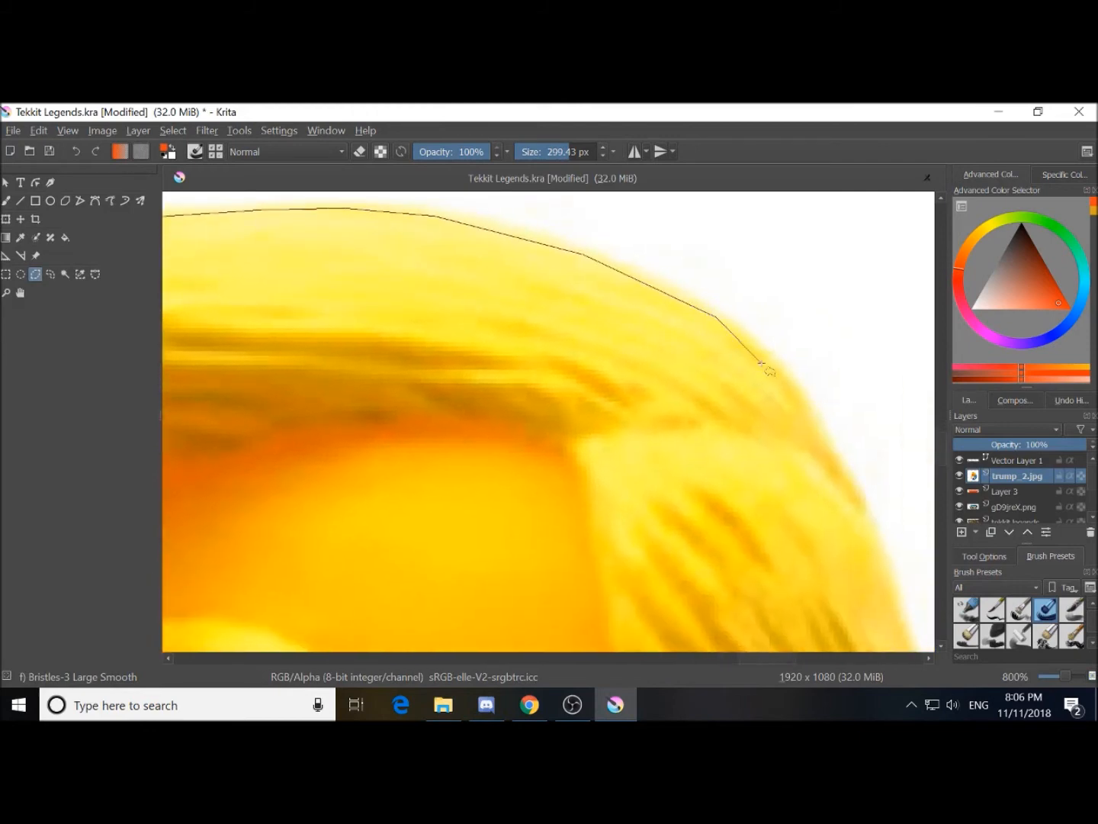
# Continue the polygonal outline down the back of the duck's hair to where its blue body begins
pyautogui.click(848, 479)
pyautogui.moveTo(848, 479); pyautogui.dragTo(724, 273)
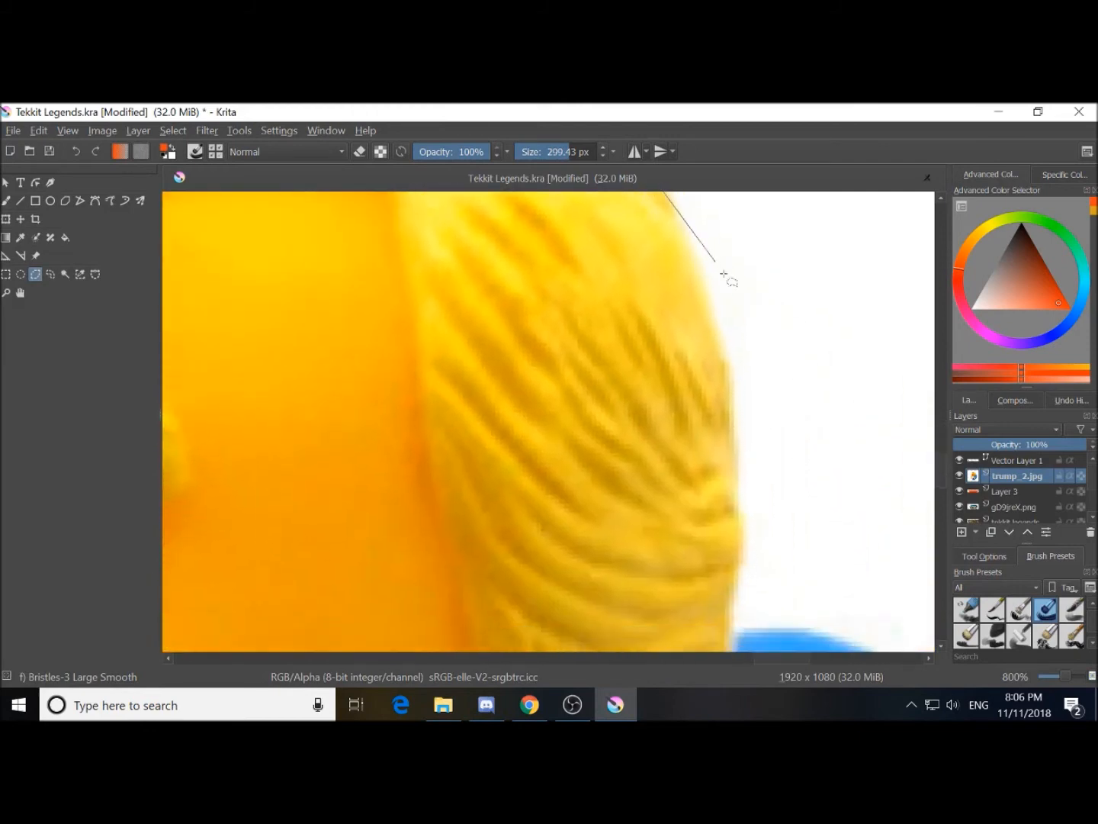
pyautogui.click(710, 319)
pyautogui.click(733, 428)
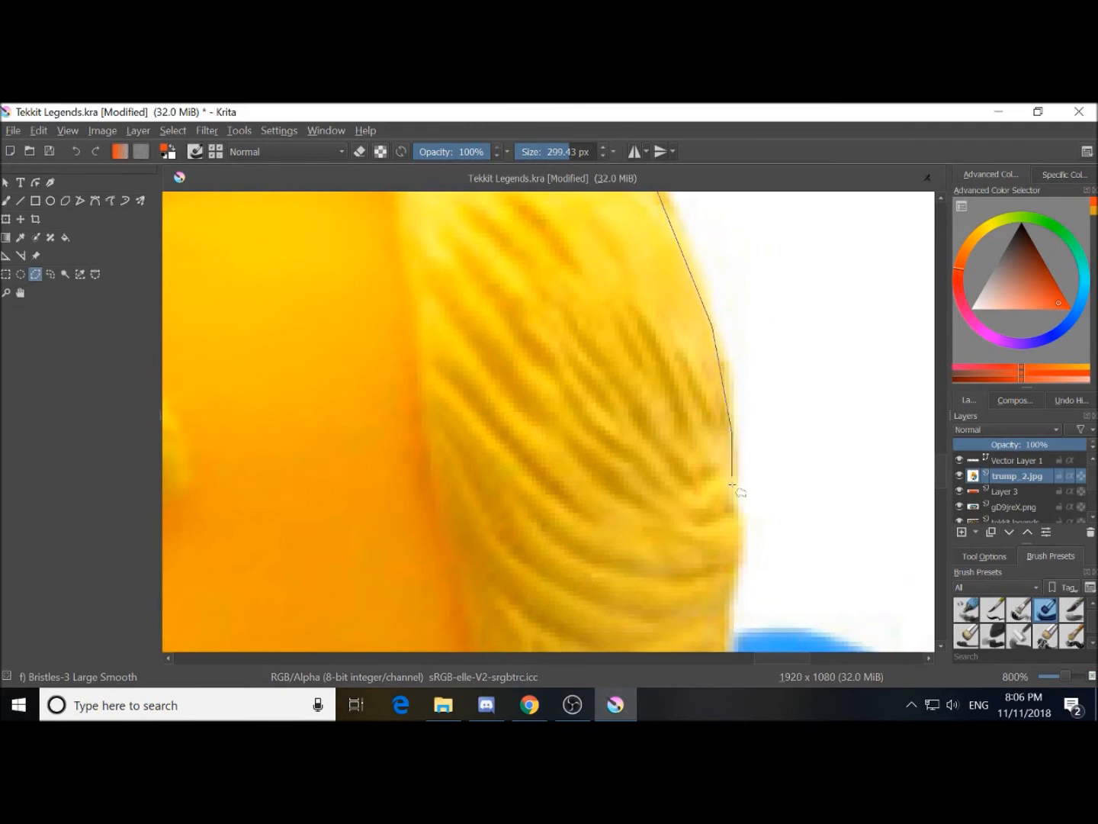
pyautogui.moveTo(748, 582); pyautogui.dragTo(730, 334)
pyautogui.click(732, 326)
pyautogui.click(730, 382)
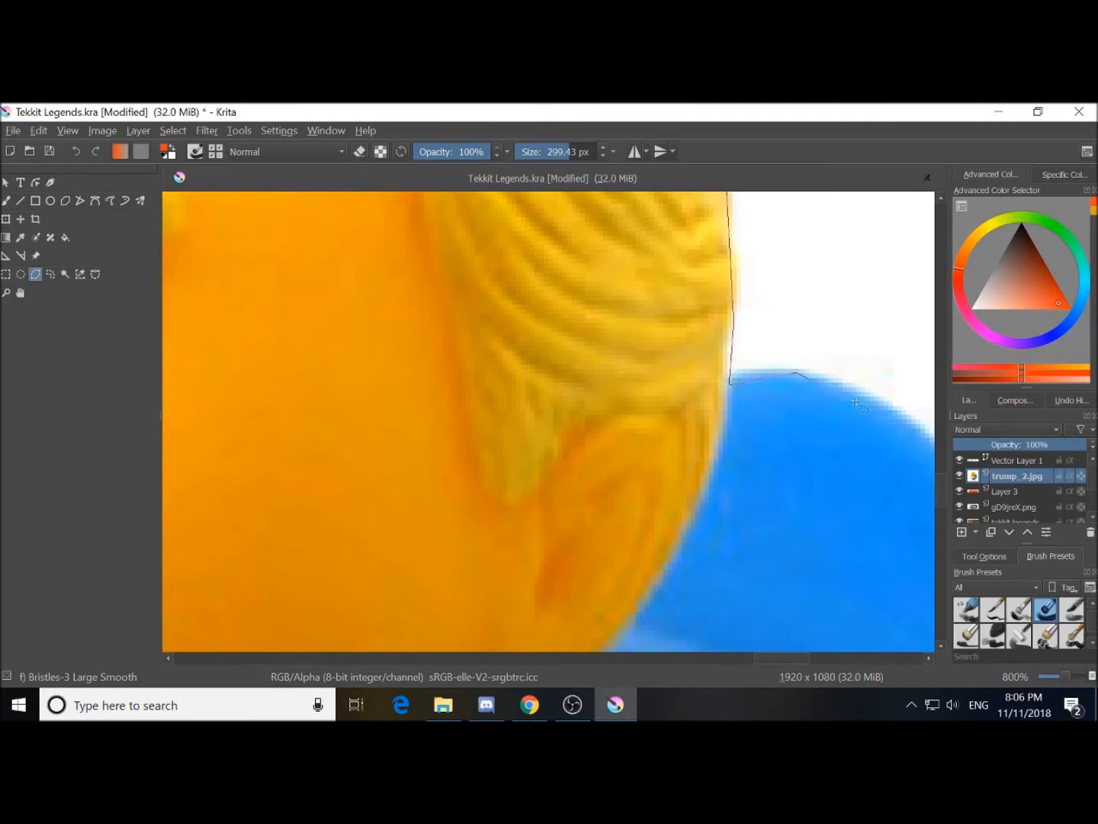
# Extend the polygonal outline around the curve of the duck's blue back
pyautogui.click(885, 403)
pyautogui.moveTo(912, 463); pyautogui.dragTo(553, 344)
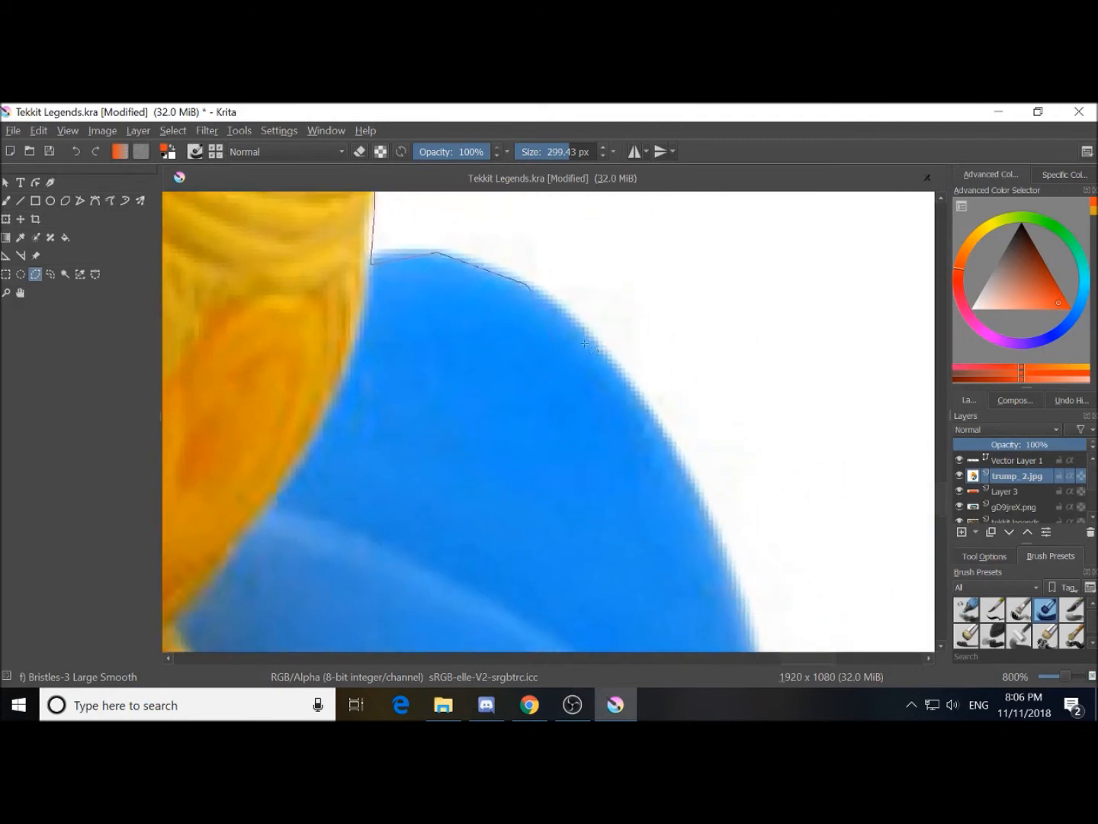
pyautogui.click(636, 392)
pyautogui.click(705, 492)
pyautogui.moveTo(735, 598); pyautogui.dragTo(685, 347)
pyautogui.click(715, 444)
pyautogui.moveTo(724, 564); pyautogui.dragTo(658, 399)
pyautogui.click(642, 567)
pyautogui.moveTo(642, 566); pyautogui.dragTo(676, 359)
pyautogui.click(653, 477)
pyautogui.moveTo(653, 478); pyautogui.dragTo(698, 265)
# Trace the polygonal outline along the blue underside and carry it past the canvas's bottom edge below the white shirt
pyautogui.click(623, 458)
pyautogui.moveTo(623, 457)
pyautogui.mouseDown()
pyautogui.moveTo(720, 293)
pyautogui.moveTo(711, 346)
pyautogui.mouseUp()
pyautogui.click(635, 455)
pyautogui.click(574, 462)
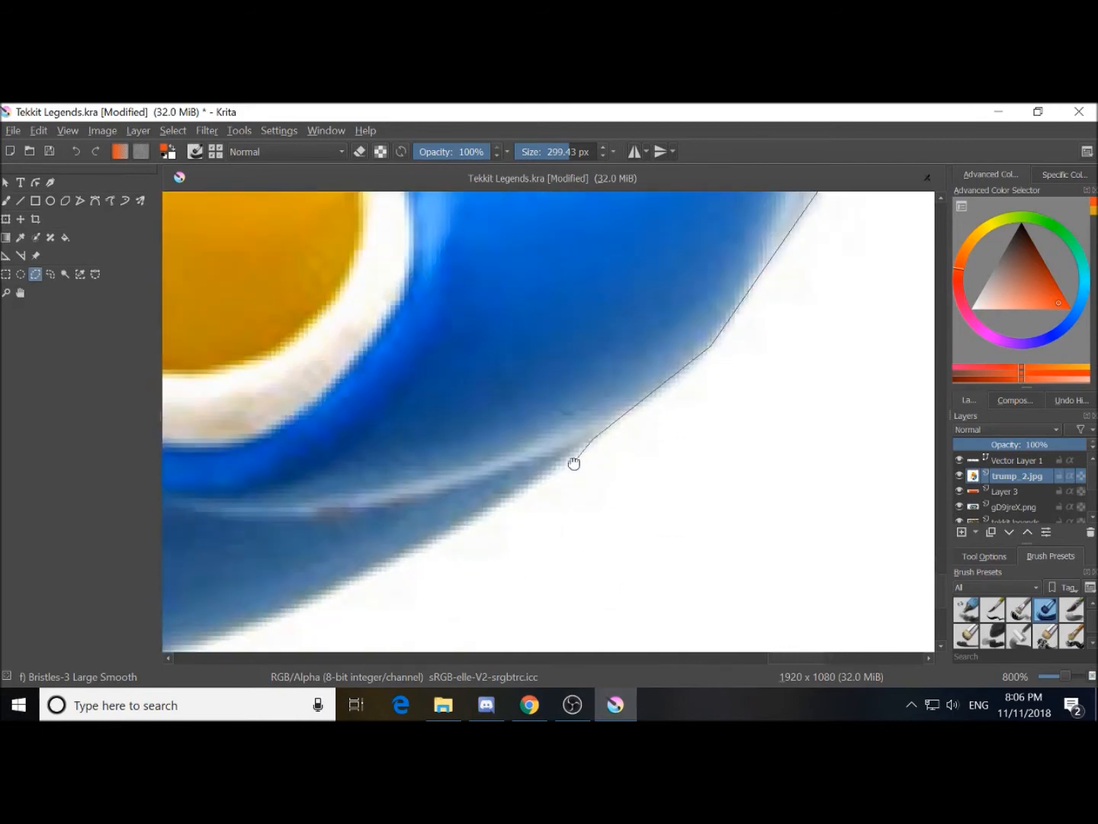
pyautogui.moveTo(572, 461); pyautogui.dragTo(839, 305)
pyautogui.click(666, 413)
pyautogui.click(481, 500)
pyautogui.click(401, 518)
pyautogui.scroll(-2, 401, 519)
pyautogui.moveTo(401, 552); pyautogui.dragTo(708, 515)
pyautogui.click(718, 526)
pyautogui.scroll(3, 435, 456)
pyautogui.click(397, 522)
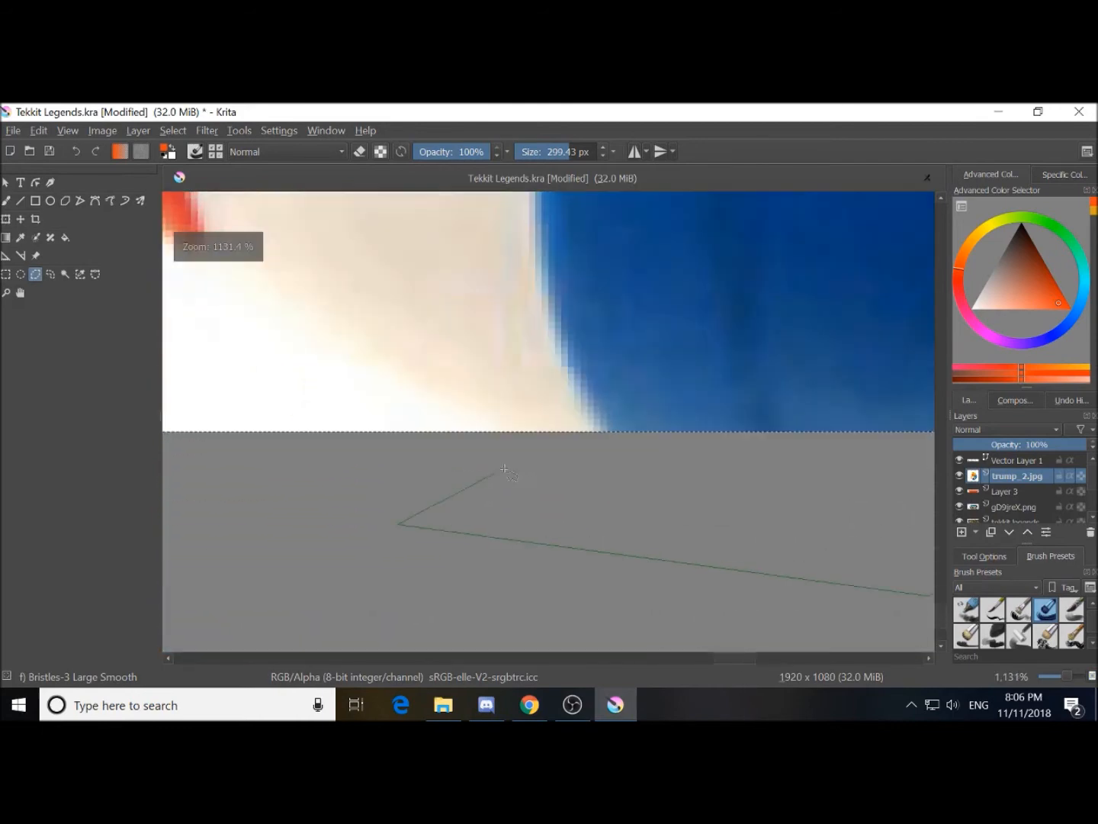
# Trace the polygonal outline up past the red tie's tip and along the thin blue jacket edge to the raised hand
pyautogui.moveTo(518, 456); pyautogui.dragTo(510, 517)
pyautogui.click(433, 452)
pyautogui.click(365, 422)
pyautogui.moveTo(364, 422); pyautogui.dragTo(654, 549)
pyautogui.click(449, 430)
pyautogui.moveTo(360, 329); pyautogui.dragTo(503, 537)
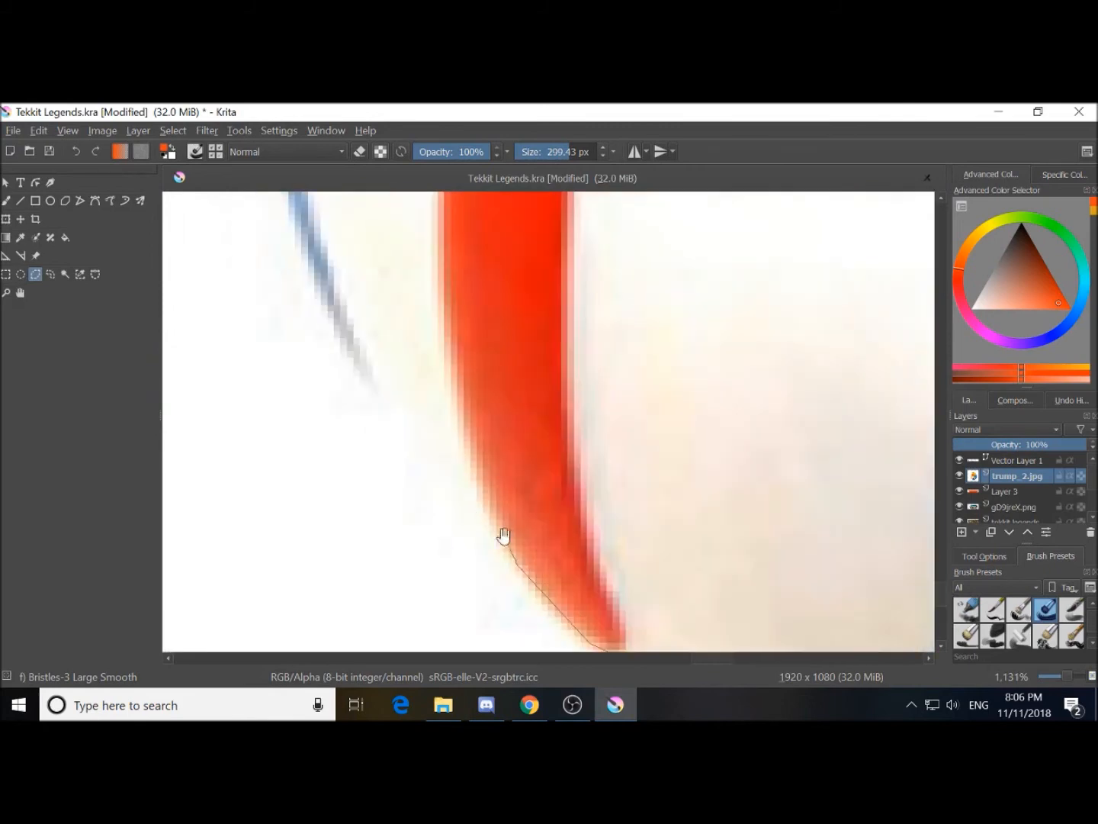
pyautogui.click(369, 381)
pyautogui.moveTo(368, 380); pyautogui.dragTo(538, 549)
pyautogui.click(443, 310)
pyautogui.moveTo(444, 250); pyautogui.dragTo(480, 524)
pyautogui.click(461, 442)
pyautogui.moveTo(469, 317)
pyautogui.mouseDown()
pyautogui.moveTo(456, 461)
pyautogui.moveTo(418, 555)
pyautogui.mouseUp()
pyautogui.click(436, 396)
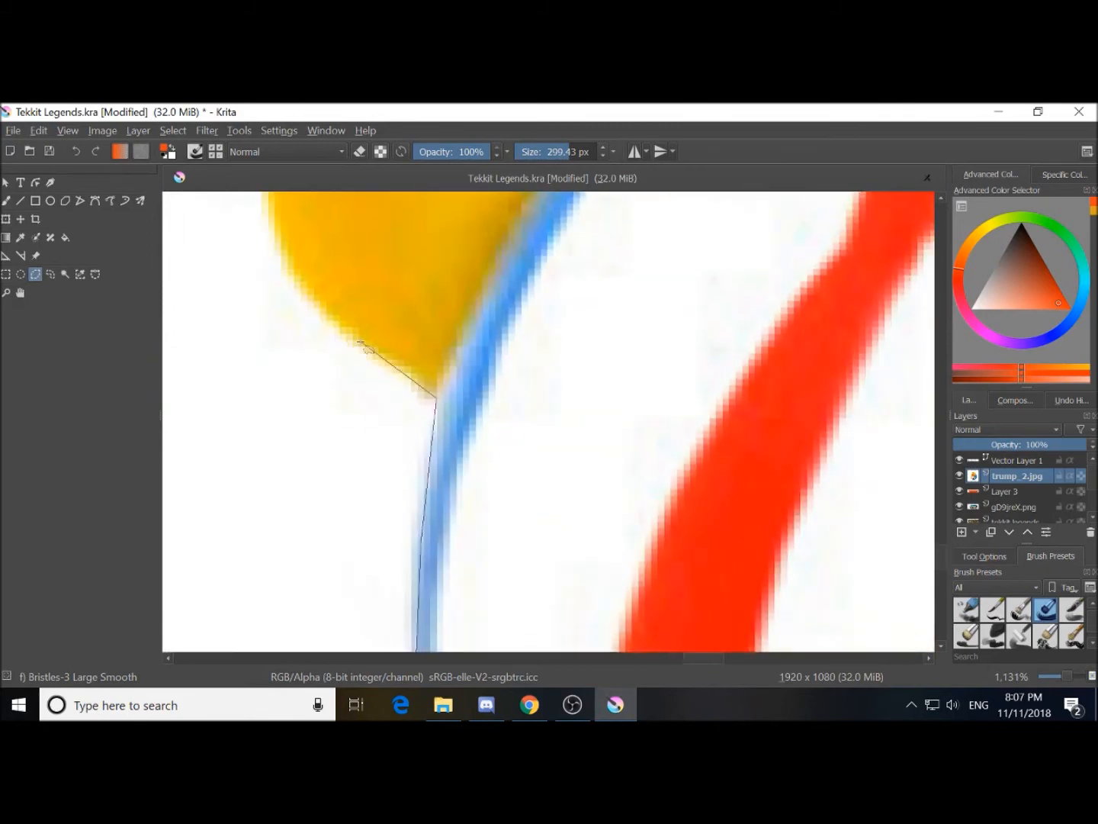
# Trace the polygonal outline along the underside and outer edge of the duck's raised yellow hand
pyautogui.moveTo(364, 342); pyautogui.dragTo(553, 558)
pyautogui.click(478, 479)
pyautogui.click(451, 359)
pyautogui.moveTo(422, 353); pyautogui.dragTo(386, 578)
pyautogui.click(347, 539)
pyautogui.click(354, 448)
pyautogui.click(381, 400)
pyautogui.click(432, 382)
pyautogui.click(451, 361)
pyautogui.click(485, 345)
pyautogui.click(534, 344)
# Trace the polygonal outline around the raised fingers and back down to the jacket edge
pyautogui.moveTo(541, 225); pyautogui.dragTo(503, 440)
pyautogui.click(510, 430)
pyautogui.click(550, 395)
pyautogui.click(592, 425)
pyautogui.click(605, 462)
pyautogui.click(613, 538)
pyautogui.click(628, 576)
pyautogui.click(695, 479)
pyautogui.click(723, 470)
pyautogui.click(748, 474)
pyautogui.click(779, 507)
pyautogui.moveTo(733, 626); pyautogui.dragTo(839, 442)
pyautogui.moveTo(829, 495)
pyautogui.mouseDown()
pyautogui.moveTo(422, 462)
pyautogui.moveTo(434, 454)
pyautogui.mouseUp()
pyautogui.click(426, 453)
# Continue the polygonal outline along the jacket's collar edge and up the neck to the beak's underside
pyautogui.click(517, 423)
pyautogui.click(555, 401)
pyautogui.click(613, 339)
pyautogui.click(697, 235)
pyautogui.moveTo(697, 234); pyautogui.dragTo(627, 542)
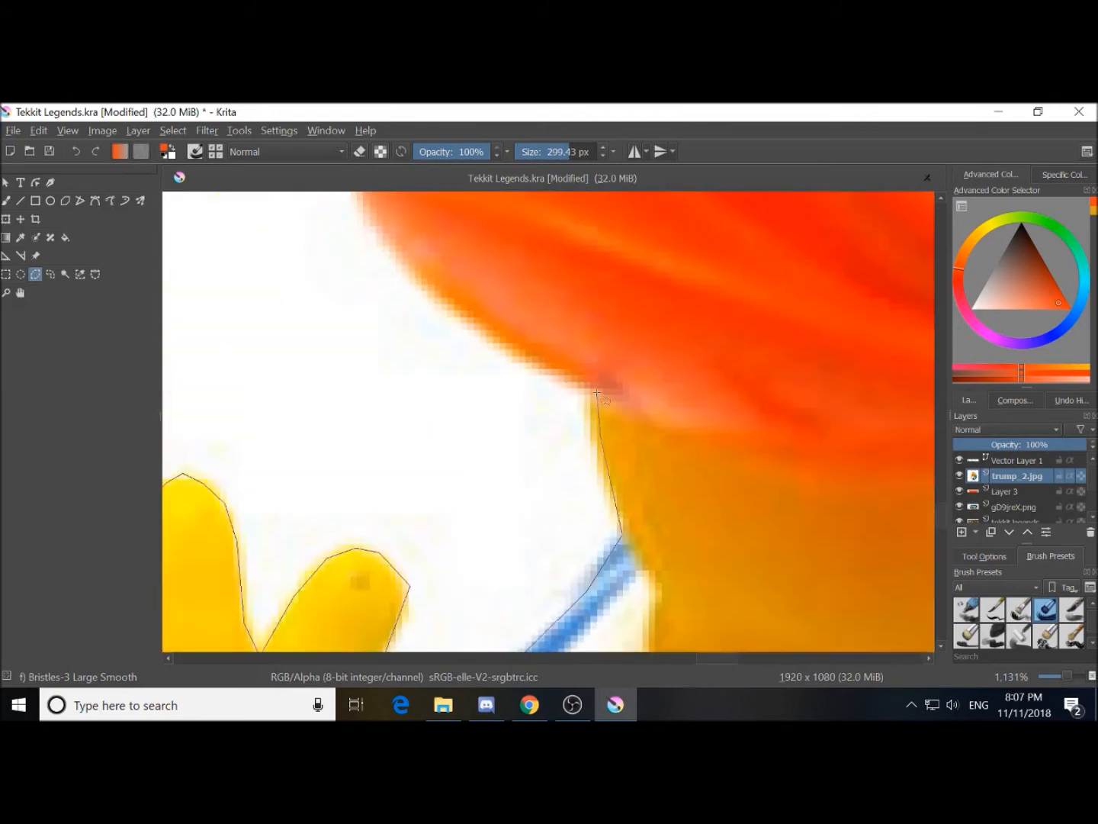
pyautogui.click(600, 402)
# Trace the polygonal outline around the orange-red beak up to where it meets the face
pyautogui.moveTo(450, 305); pyautogui.dragTo(657, 551)
pyautogui.moveTo(586, 229); pyautogui.dragTo(537, 465)
pyautogui.click(591, 368)
pyautogui.click(642, 338)
pyautogui.click(708, 332)
pyautogui.click(760, 348)
pyautogui.moveTo(839, 195); pyautogui.dragTo(624, 467)
pyautogui.click(599, 467)
# Trace the outline up the face and around the front tip of the hair, and close the polygonal selection at its starting point
pyautogui.click(615, 393)
pyautogui.click(622, 263)
pyautogui.moveTo(641, 231)
pyautogui.mouseDown()
pyautogui.moveTo(603, 400)
pyautogui.moveTo(593, 565)
pyautogui.mouseUp()
pyautogui.click(594, 564)
pyautogui.click(649, 367)
pyautogui.click(534, 293)
pyautogui.moveTo(499, 251); pyautogui.dragTo(571, 564)
pyautogui.click(550, 514)
pyautogui.click(560, 449)
pyautogui.click(726, 399)
pyautogui.moveTo(803, 377); pyautogui.dragTo(497, 388)
pyautogui.click(569, 380)
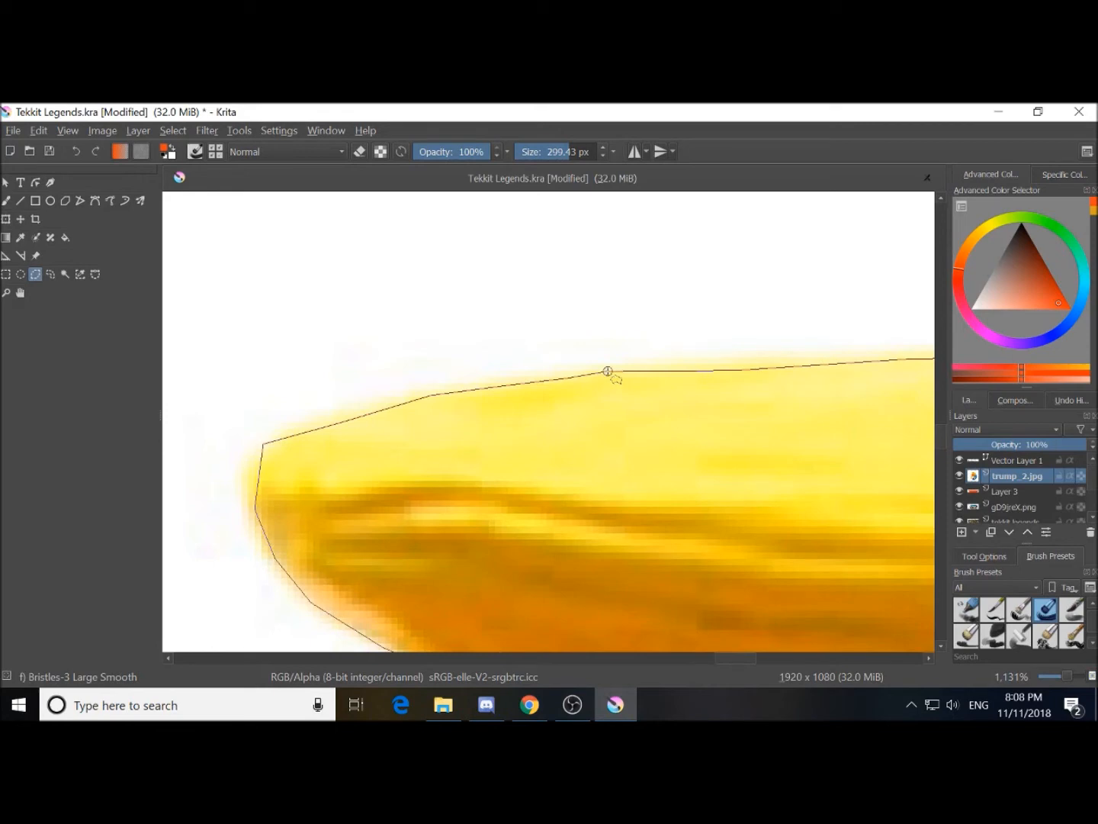
pyautogui.click(608, 372)
# Invert the selection to delete the white background around the duck, and save the document
pyautogui.scroll(-10, 607, 372)
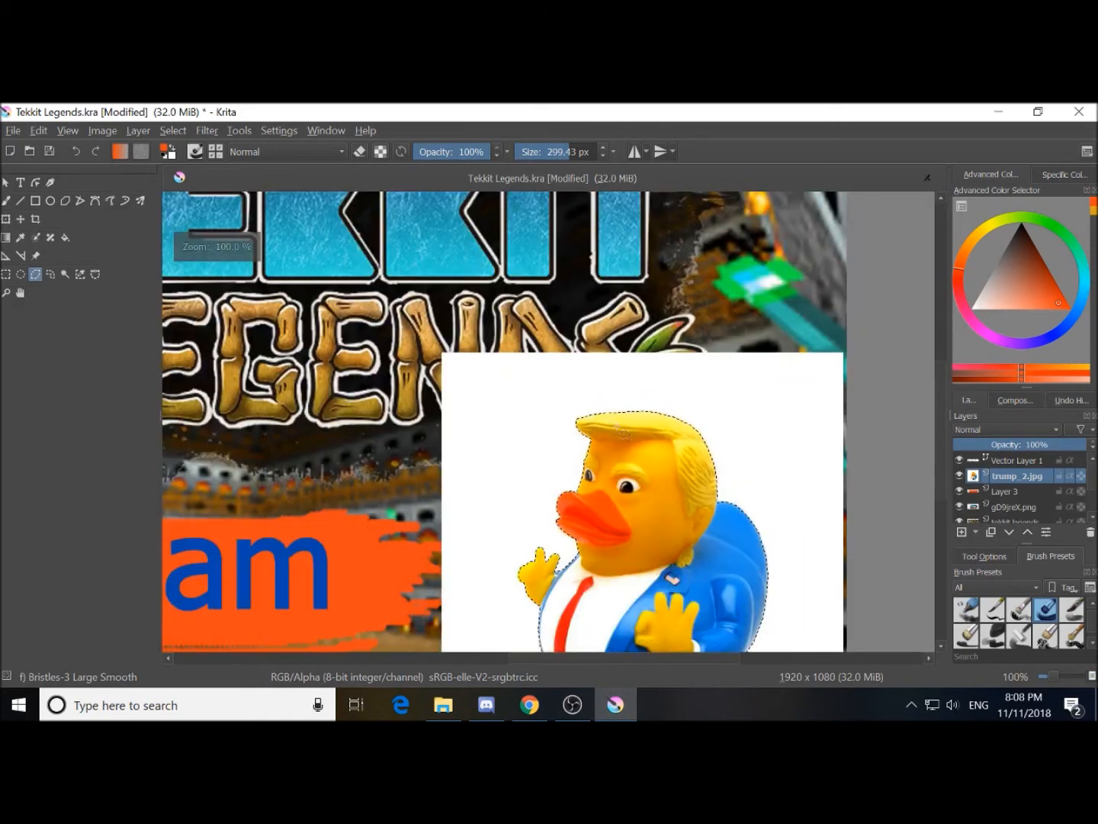
pyautogui.moveTo(636, 528); pyautogui.dragTo(573, 418)
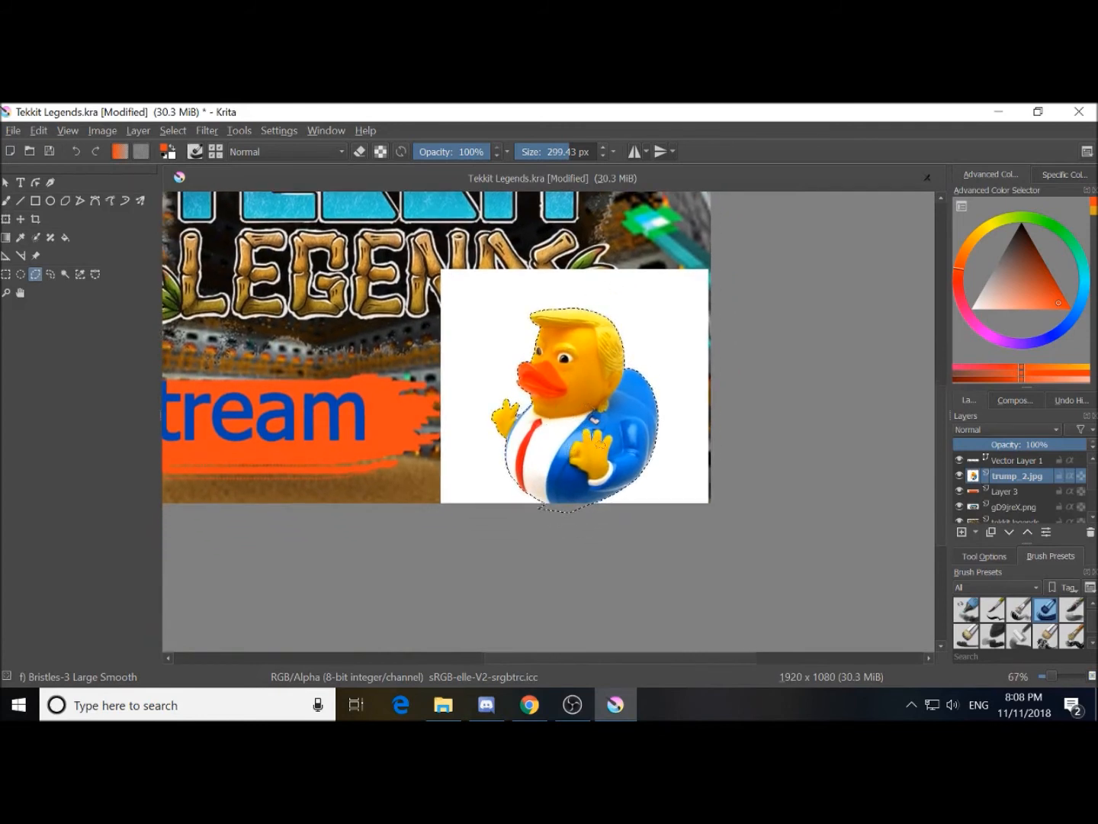
pyautogui.click(173, 132)
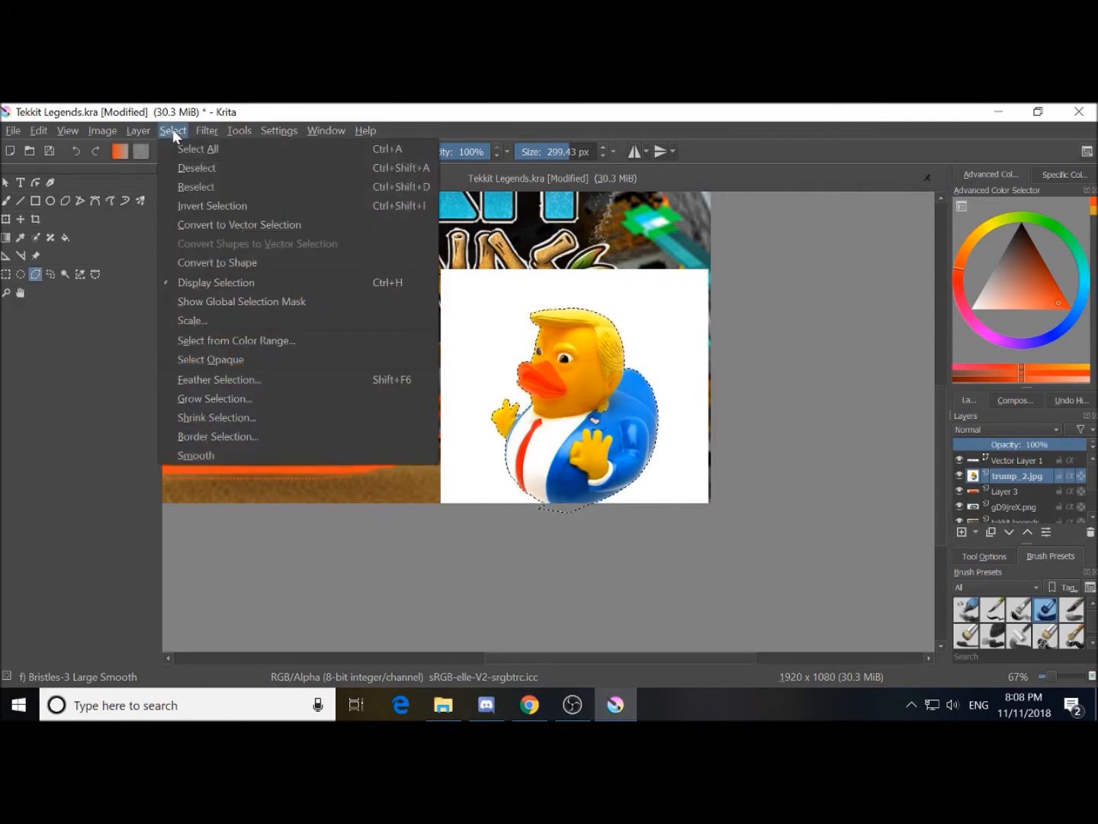
pyautogui.click(189, 208)
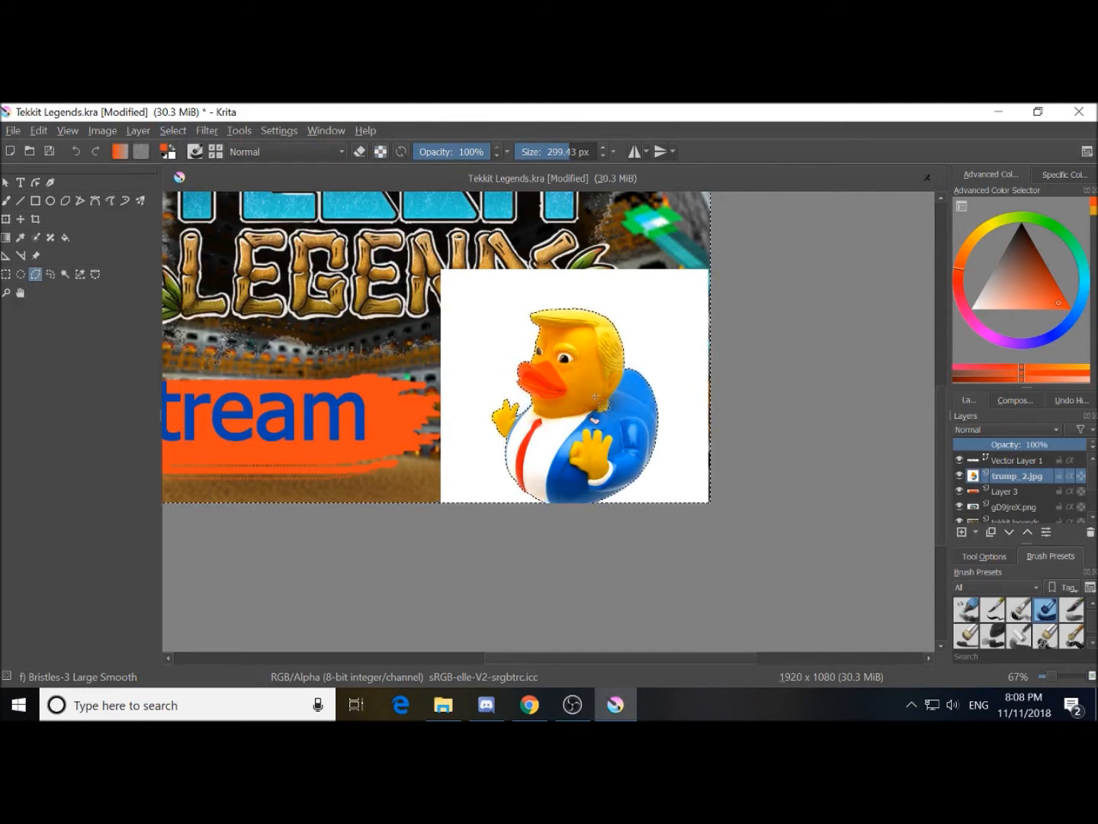
pyautogui.press('Delete')
pyautogui.scroll(-2, 629, 511)
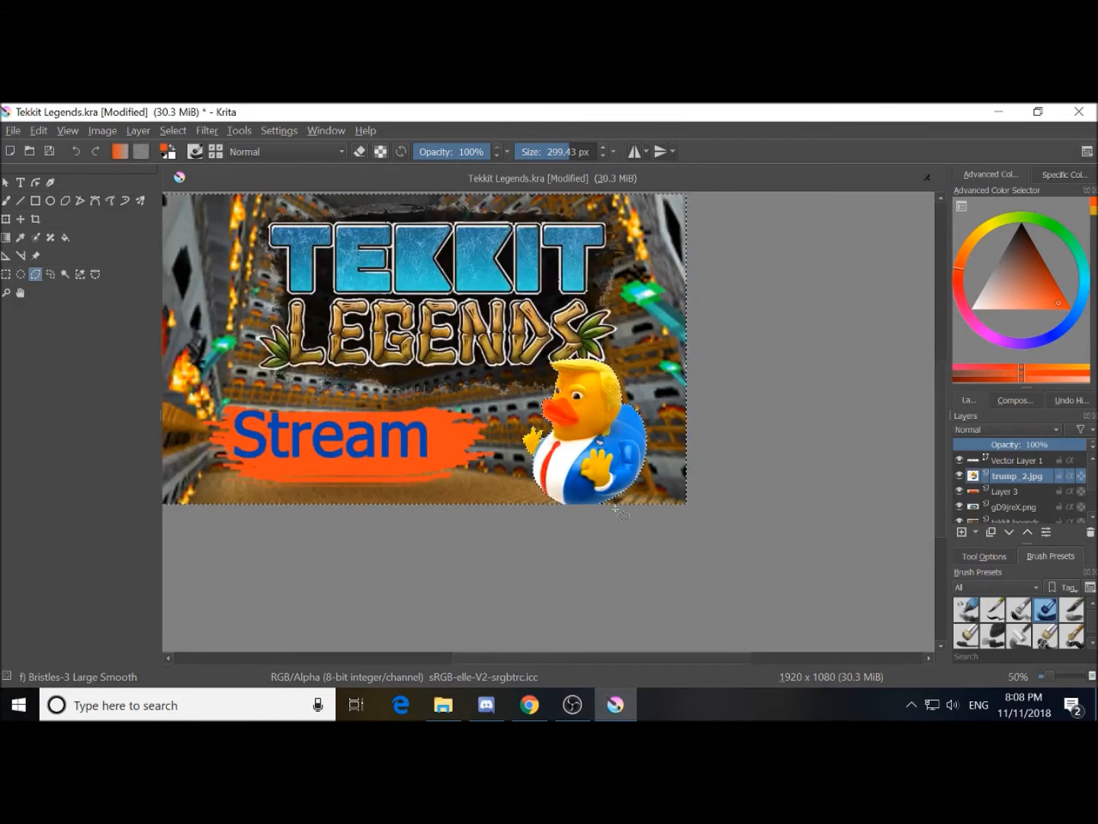
pyautogui.scroll(-1, 570, 427)
pyautogui.scroll(1, 571, 425)
pyautogui.scroll(2, 571, 425)
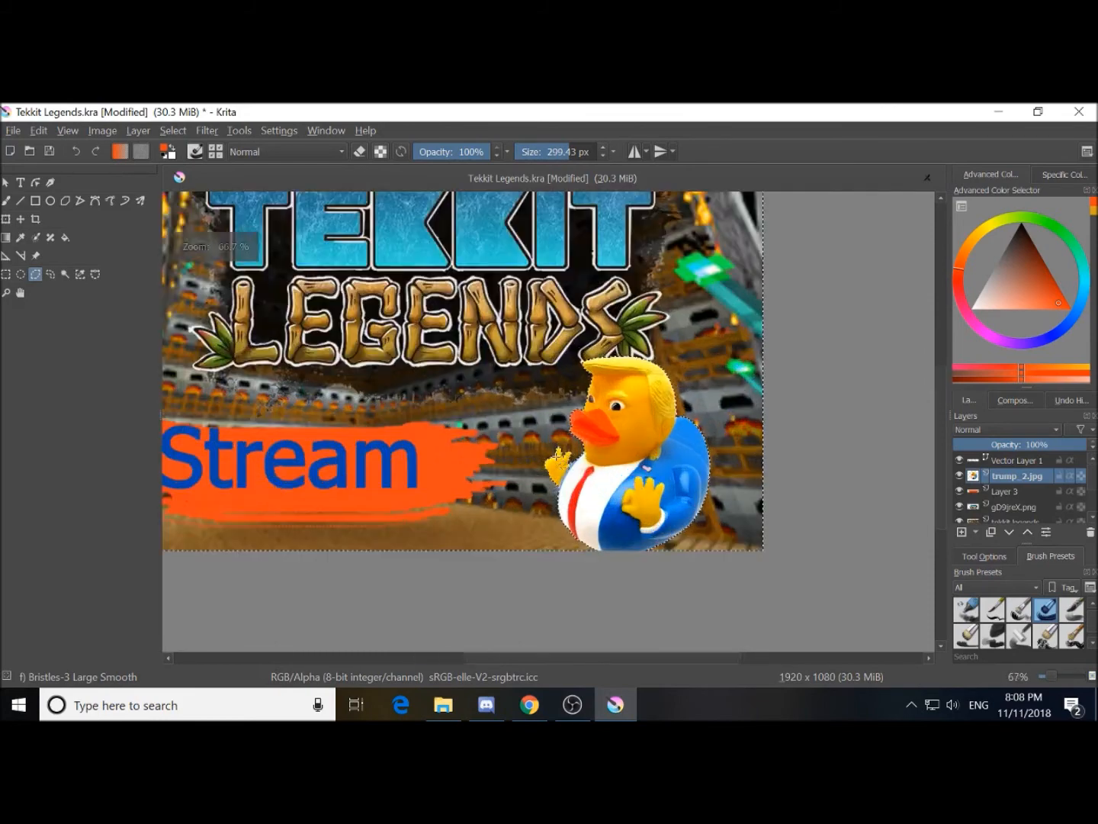
pyautogui.scroll(-1, 579, 439)
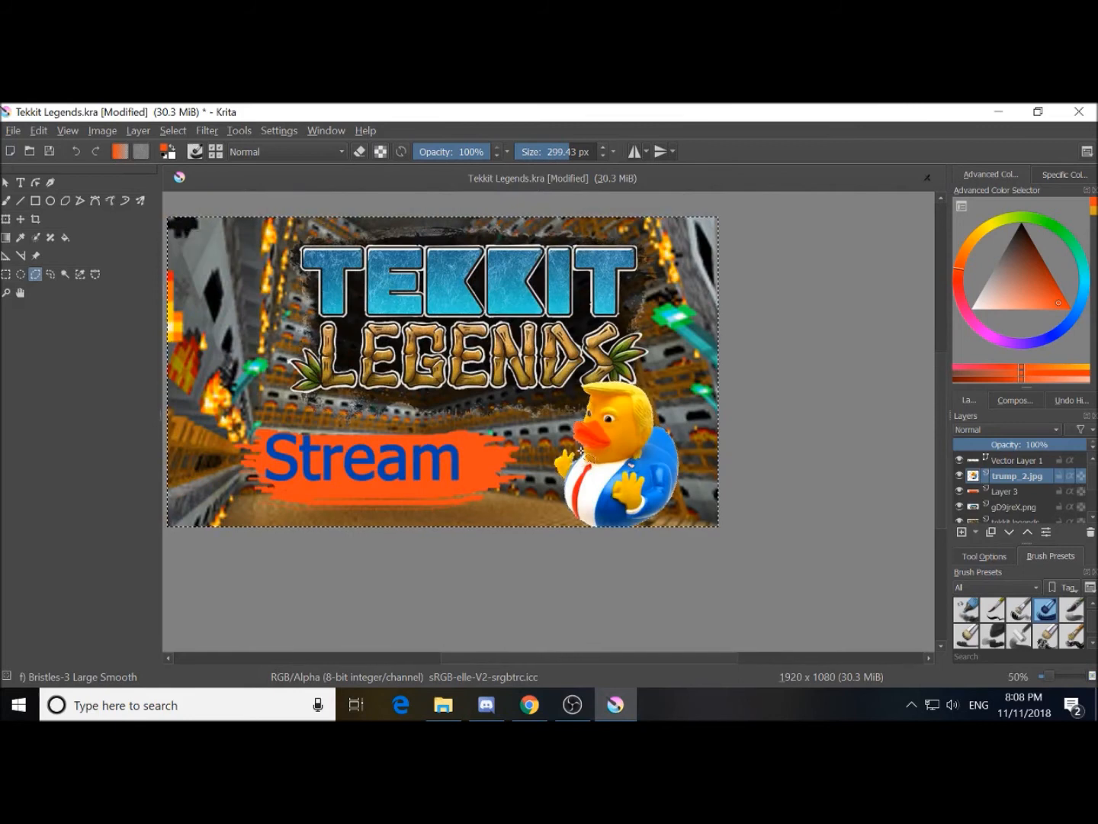
pyautogui.hotkey('ctrl', 's')
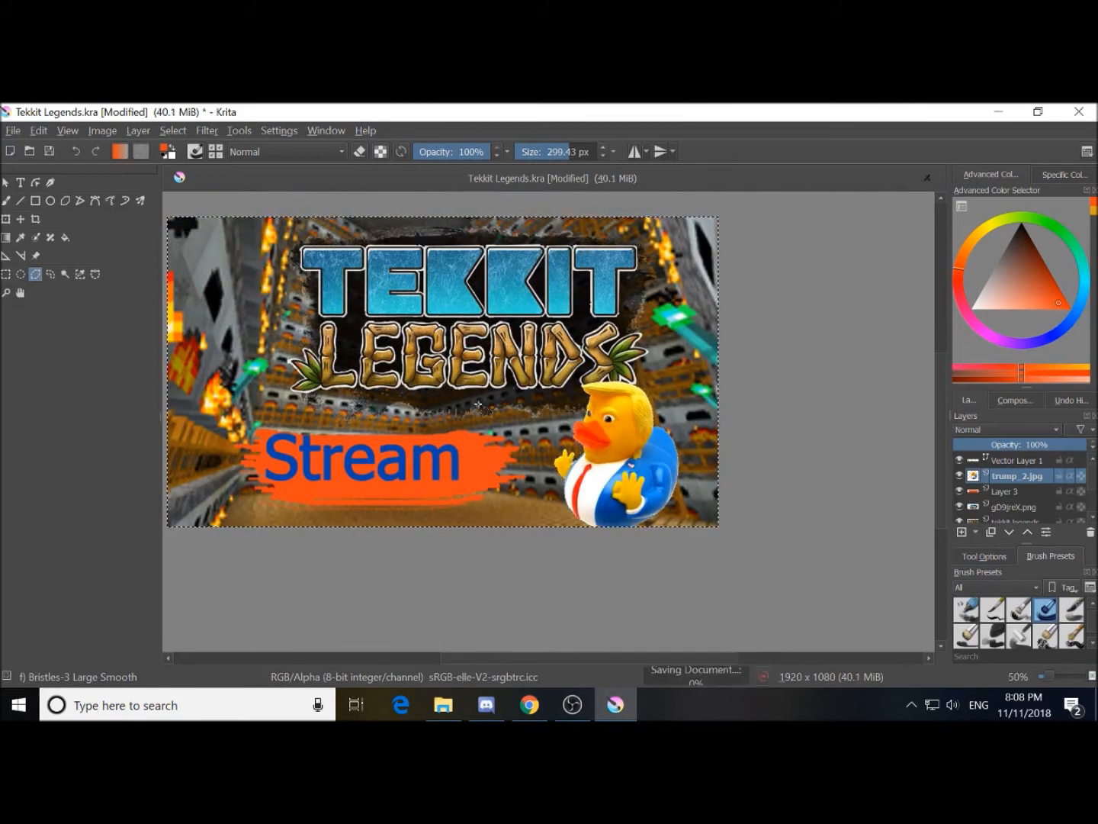
# Try a Bezier curve selection over the background beside the logo, and undo it
pyautogui.moveTo(490, 402); pyautogui.dragTo(594, 445)
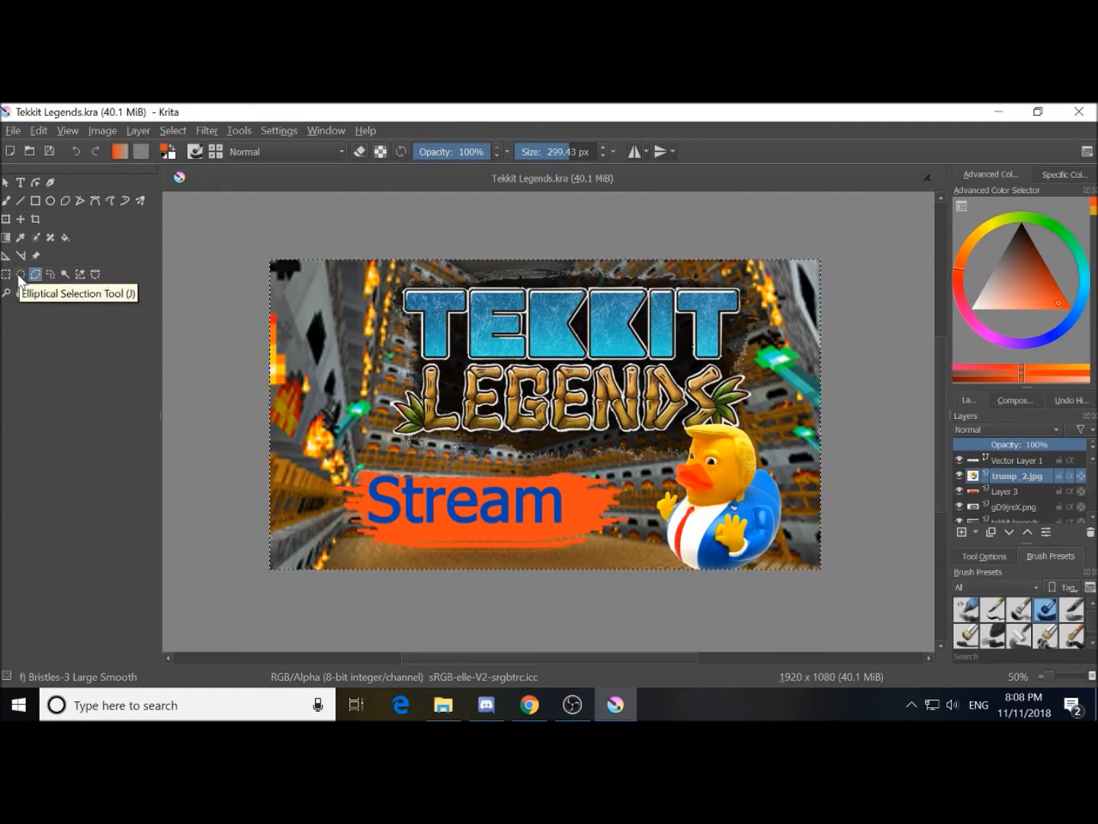
pyautogui.click(96, 276)
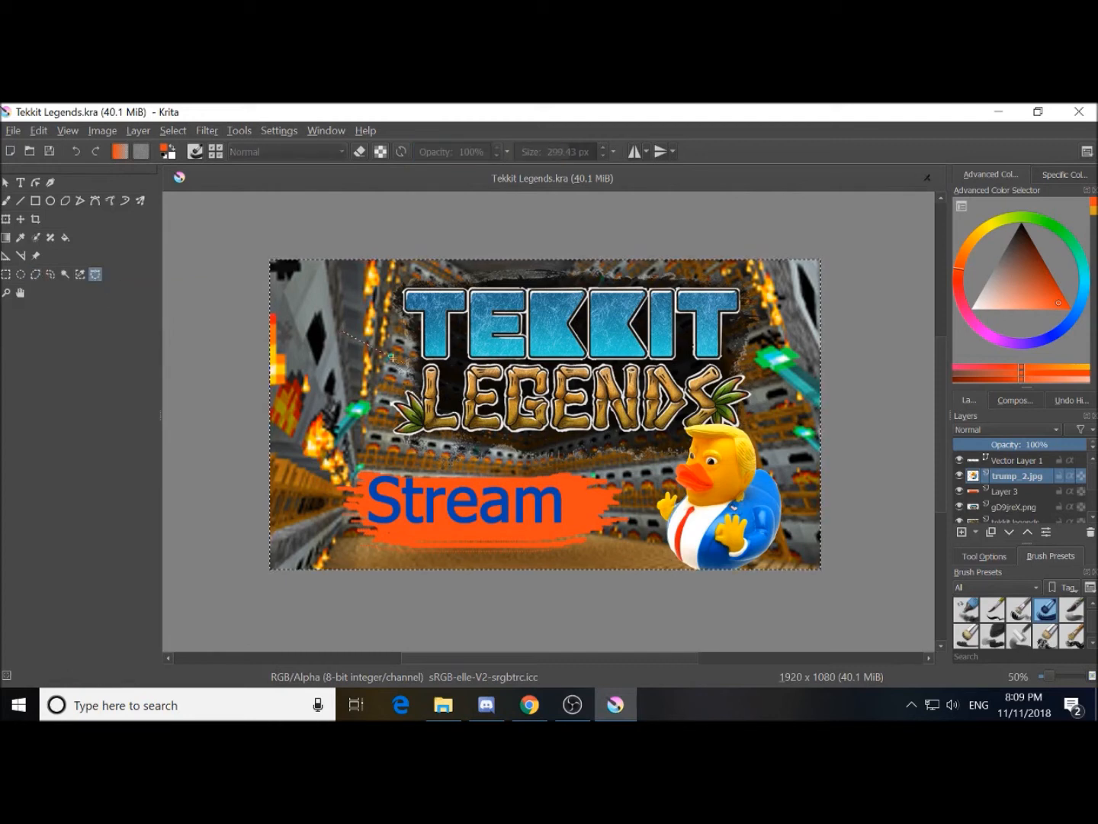
pyautogui.click(340, 330)
pyautogui.scroll(4, 321, 340)
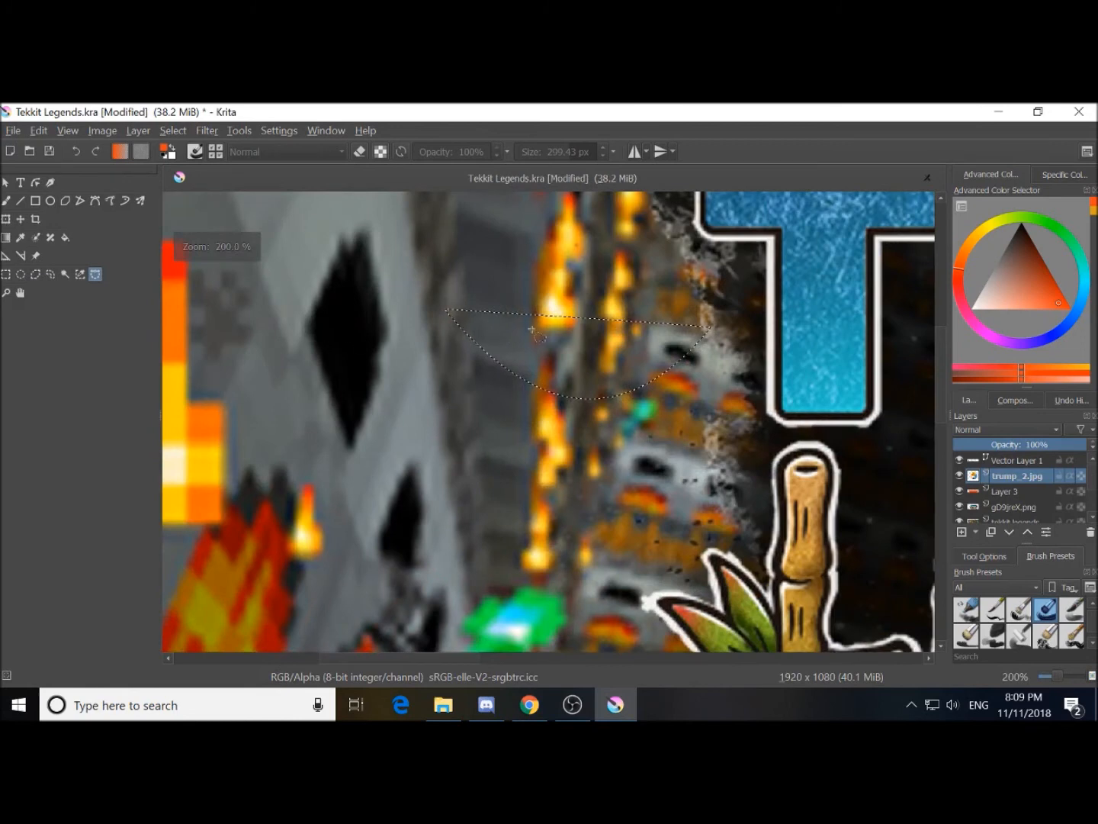
pyautogui.scroll(-3, 600, 395)
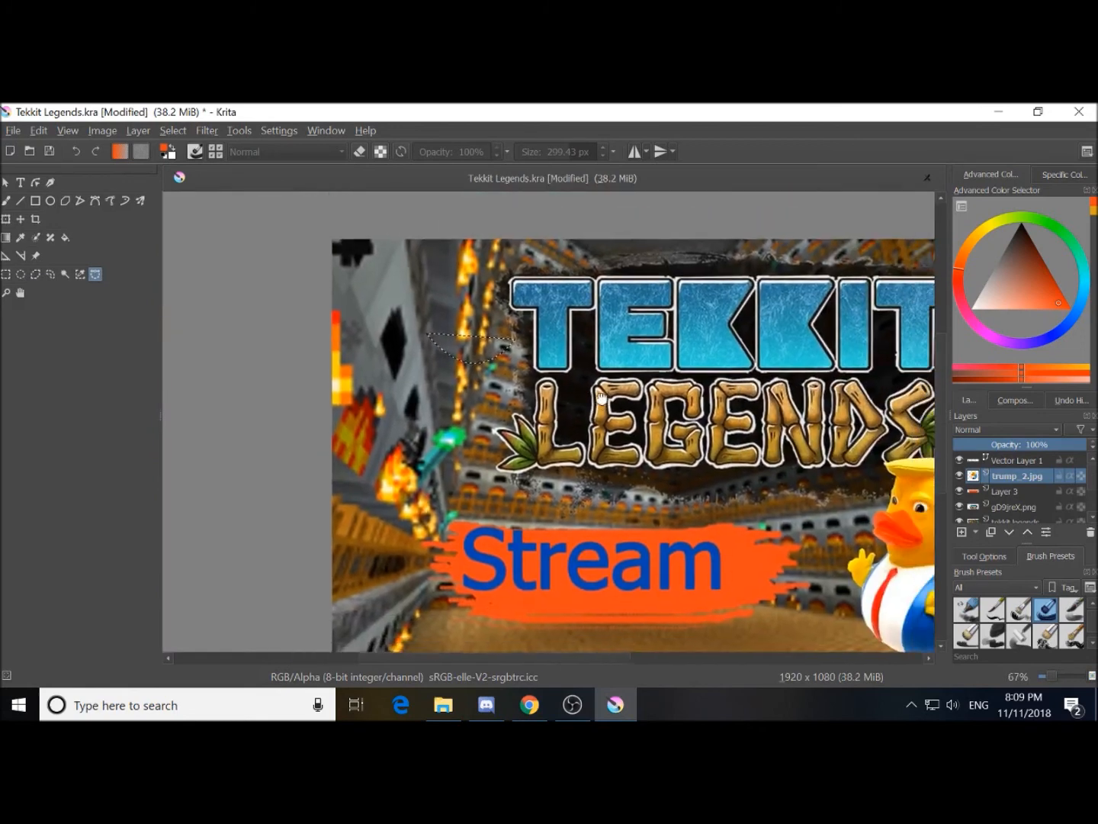
pyautogui.moveTo(601, 398); pyautogui.dragTo(587, 394)
pyautogui.hotkey('ctrl', 'z')
pyautogui.moveTo(652, 444); pyautogui.dragTo(539, 416)
pyautogui.scroll(-1, 540, 424)
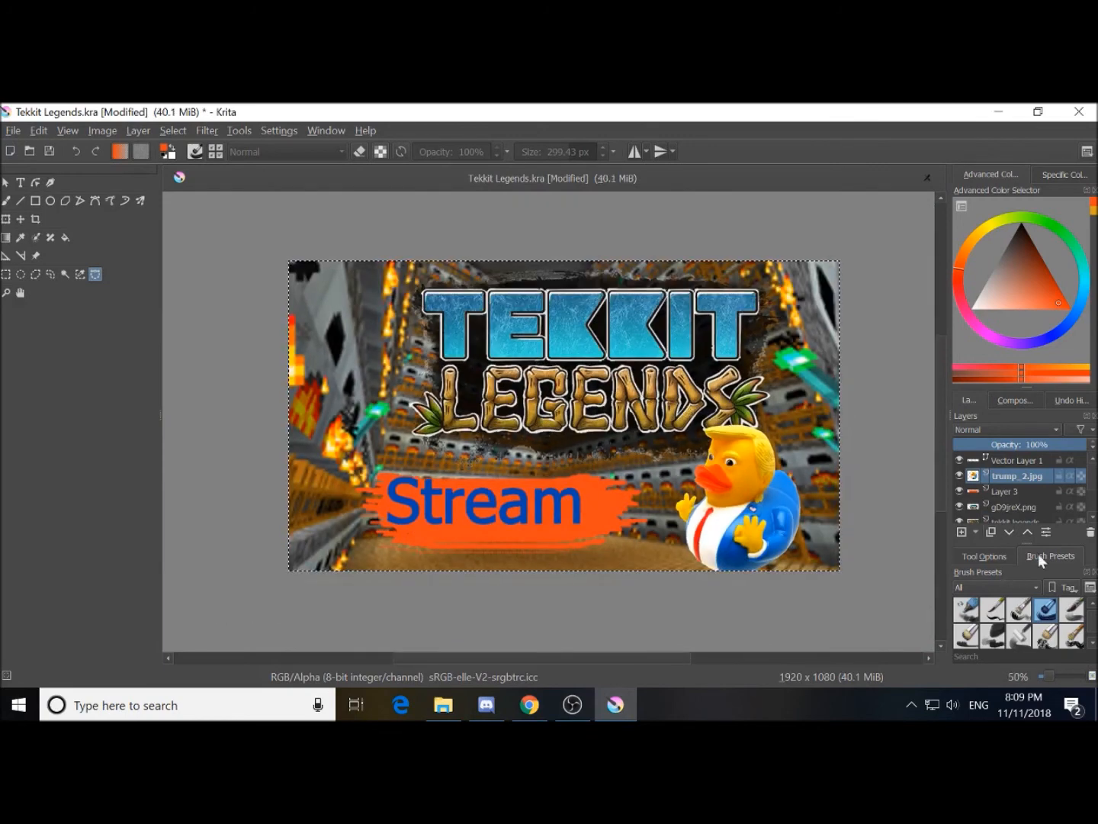
pyautogui.scroll(1, 999, 635)
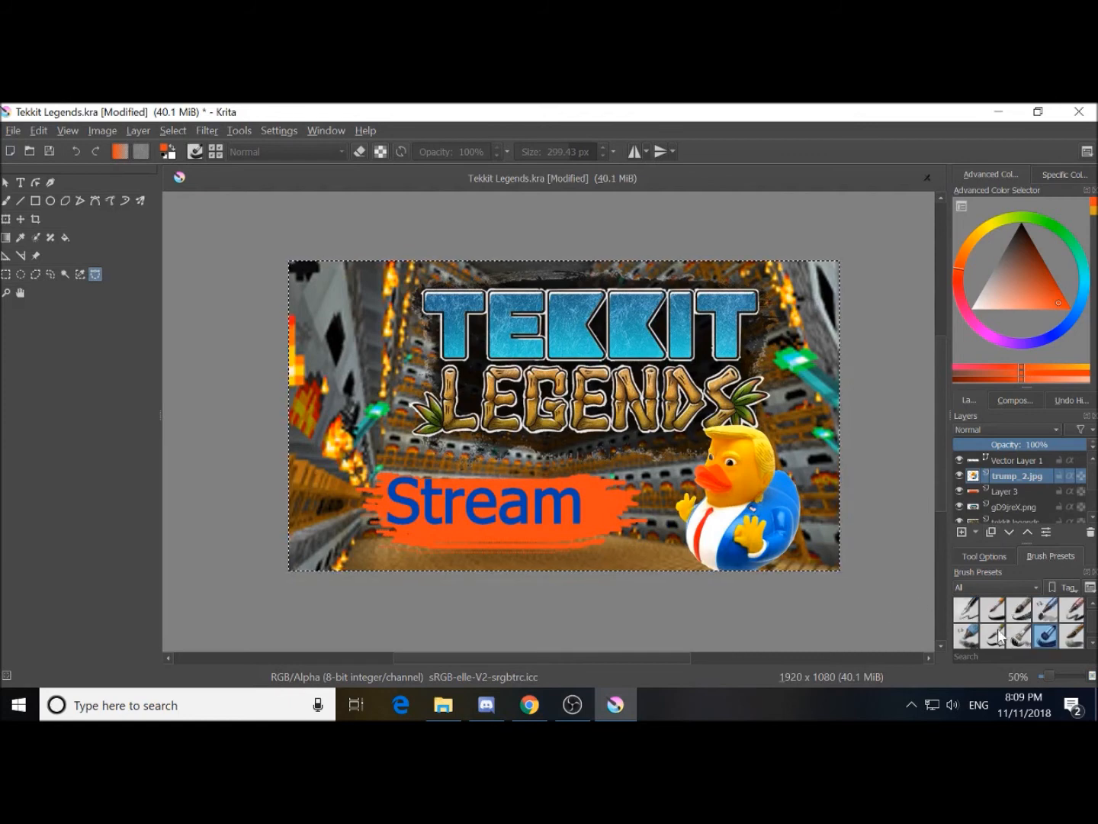
pyautogui.scroll(1, 1046, 642)
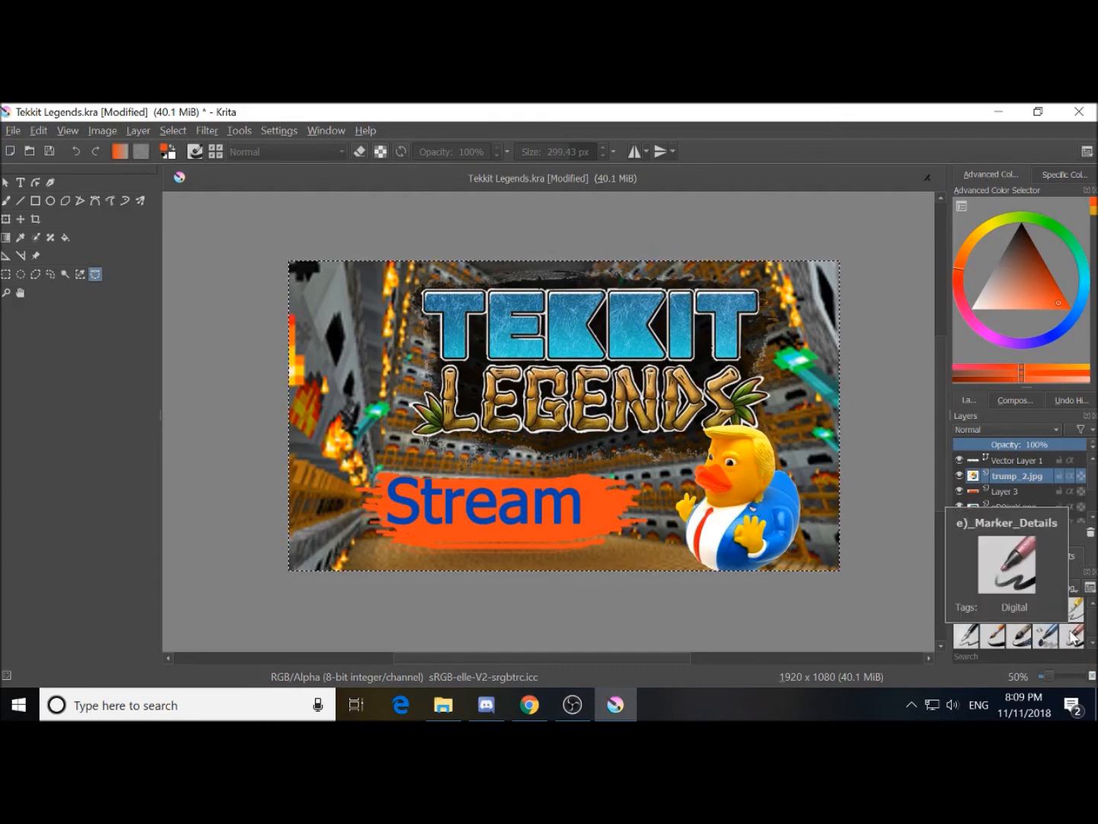
pyautogui.scroll(-2, 1074, 635)
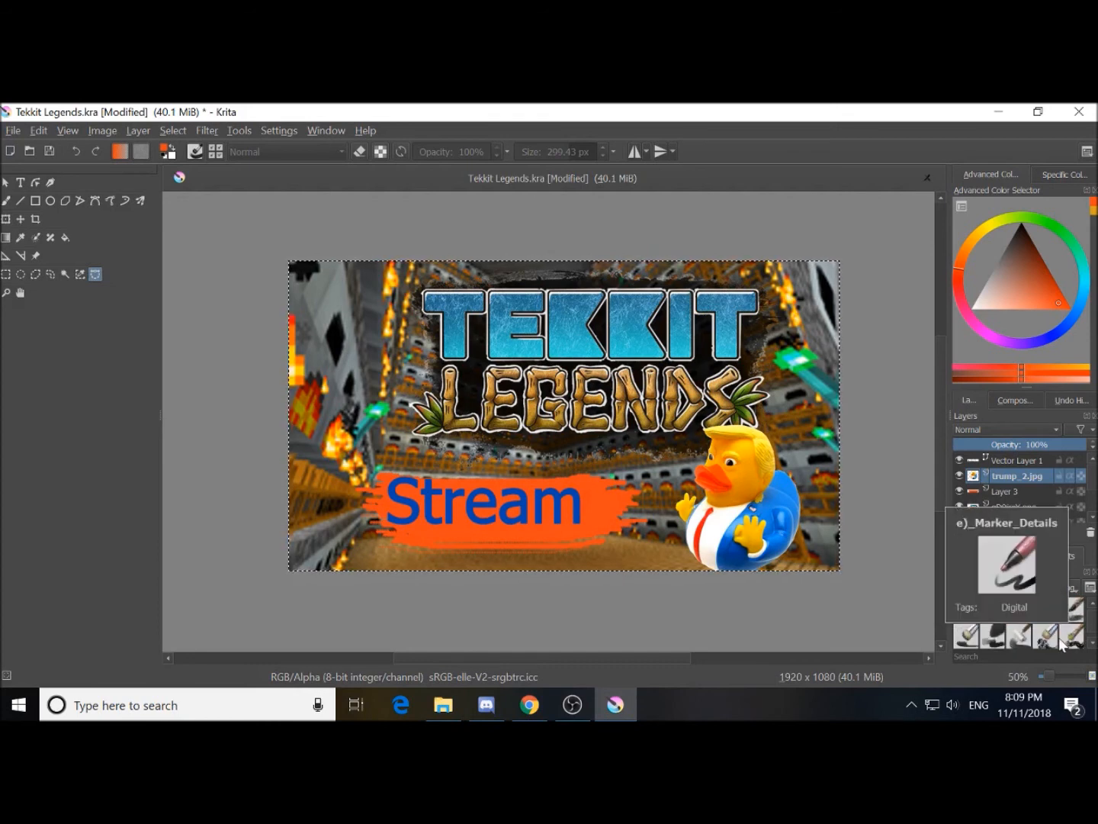